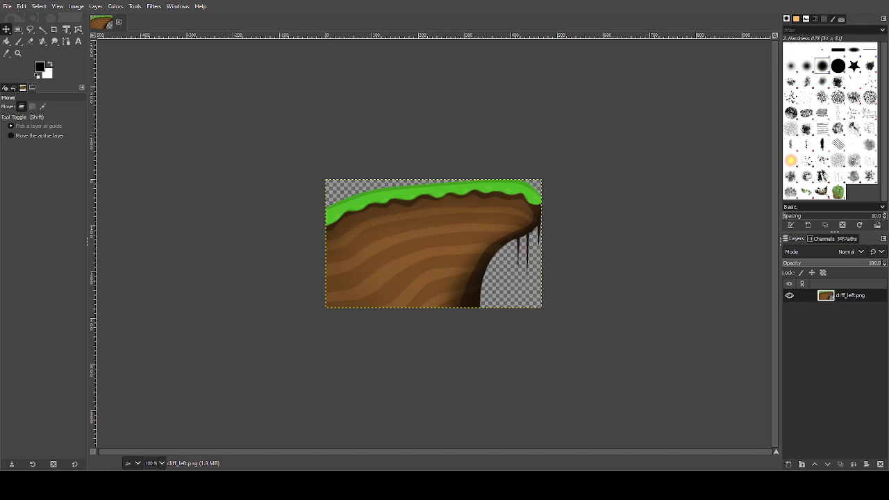
Sample the light brown of a wood stripe in the cliff_left.png image as the foreground color.
scroll(461, 237, "up", 1, "ctrl")
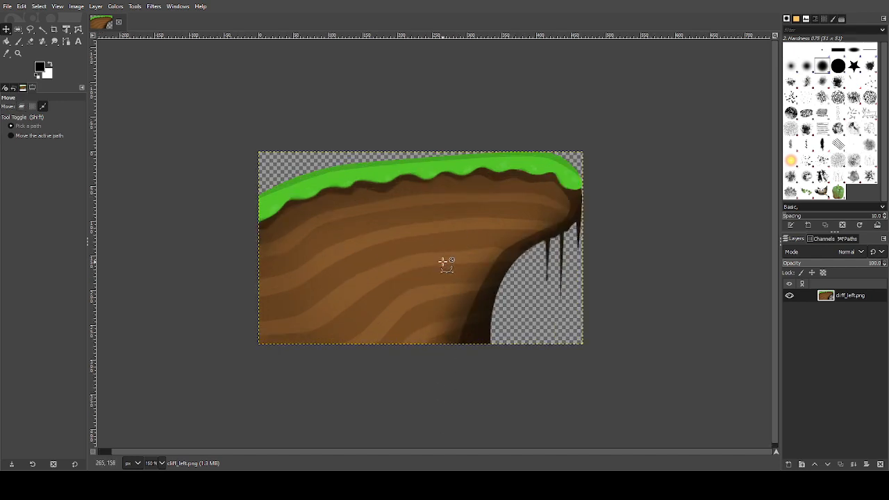
scroll(443, 261, "up", 1, "ctrl")
scroll(442, 261, "down", 1, "ctrl")
scroll(442, 262, "up", 1, "ctrl")
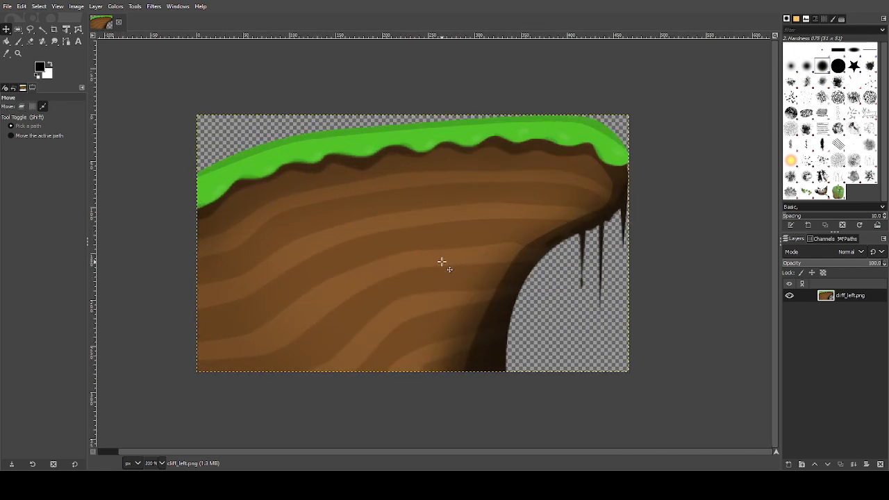
left_click(6, 54)
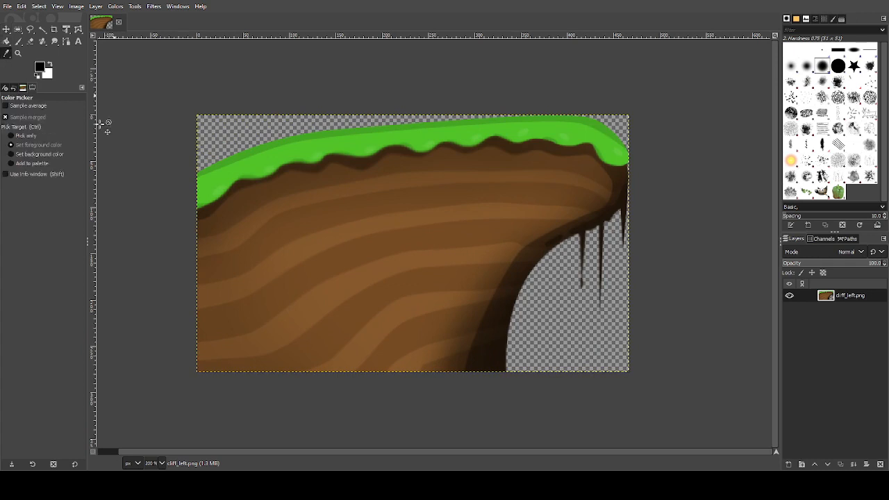
left_click(6, 29)
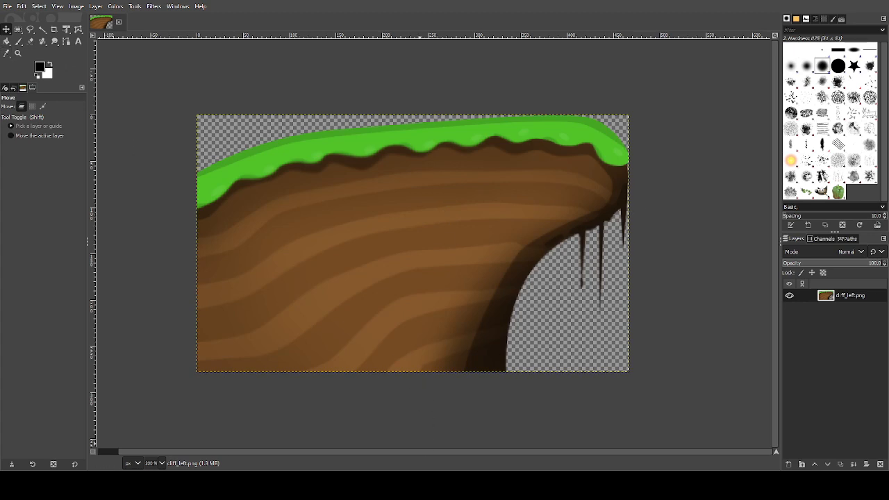
left_click(7, 53)
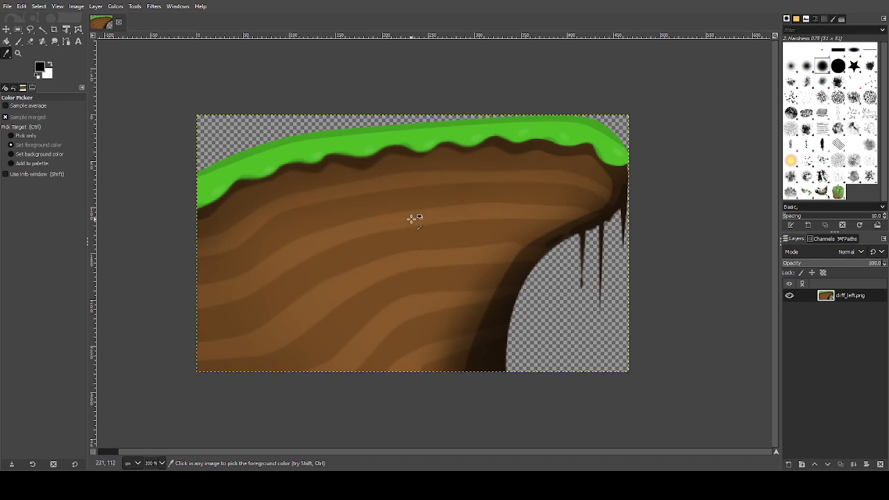
left_click(391, 264)
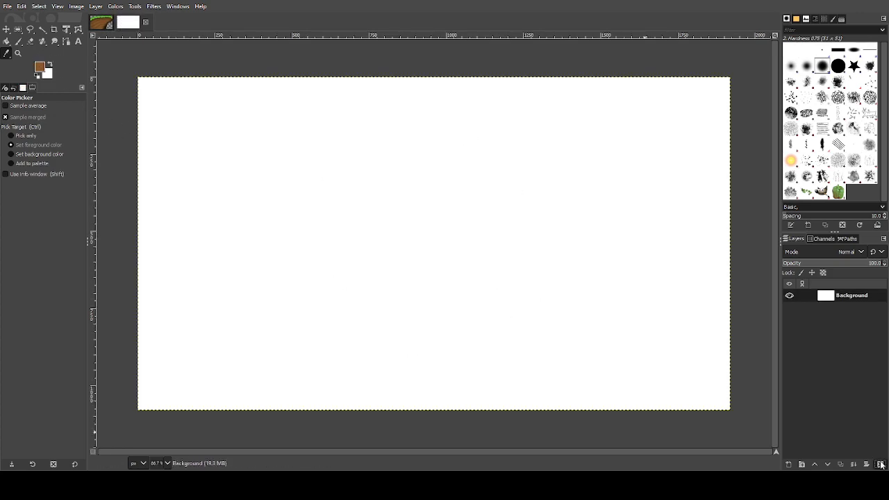
Delete the white Background layer of the new image and add a transparent layer named main.
left_click(880, 464)
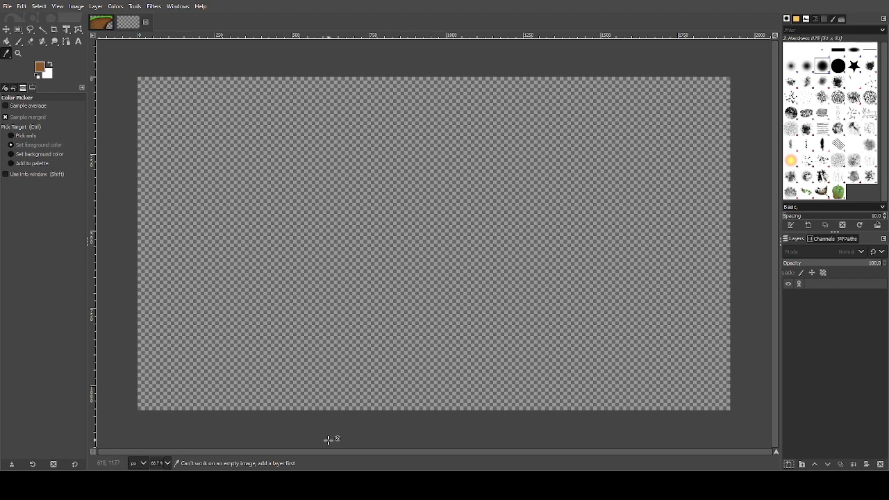
left_click(881, 464)
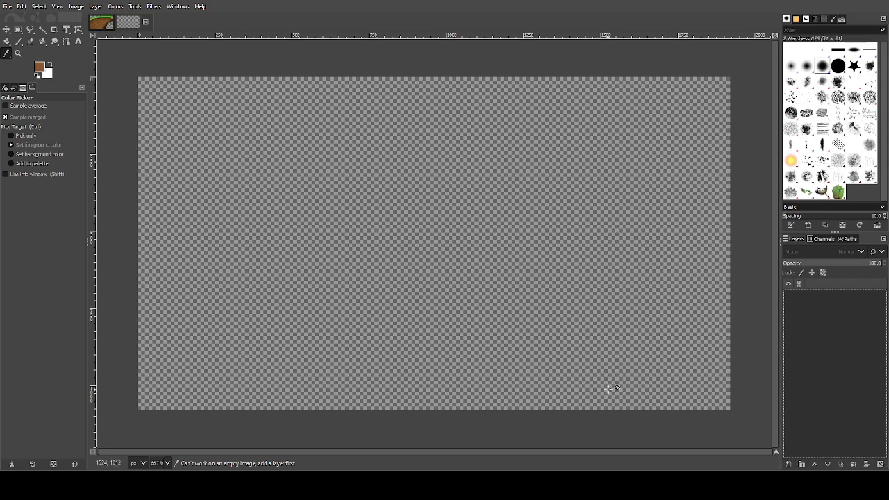
left_click(786, 466)
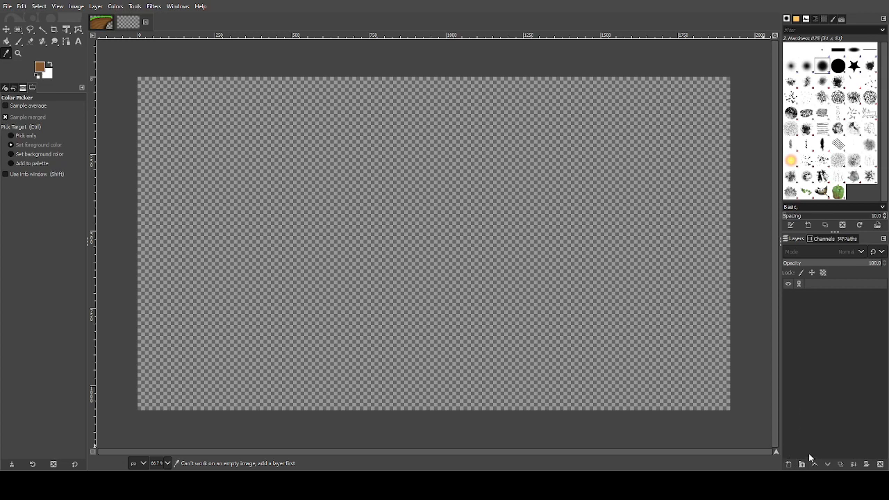
key("Return")
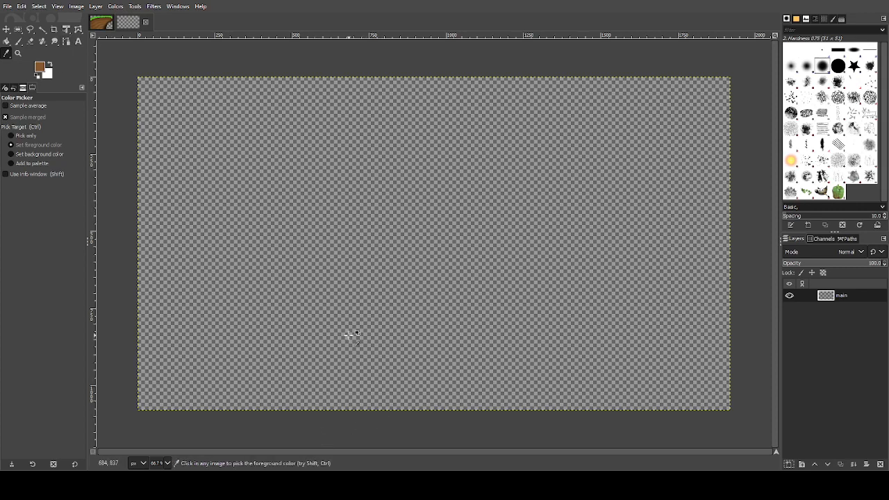
Start a curved path below the canvas, outlining the cliff's left side and its wavy top edge with the Paths tool.
left_click(66, 39)
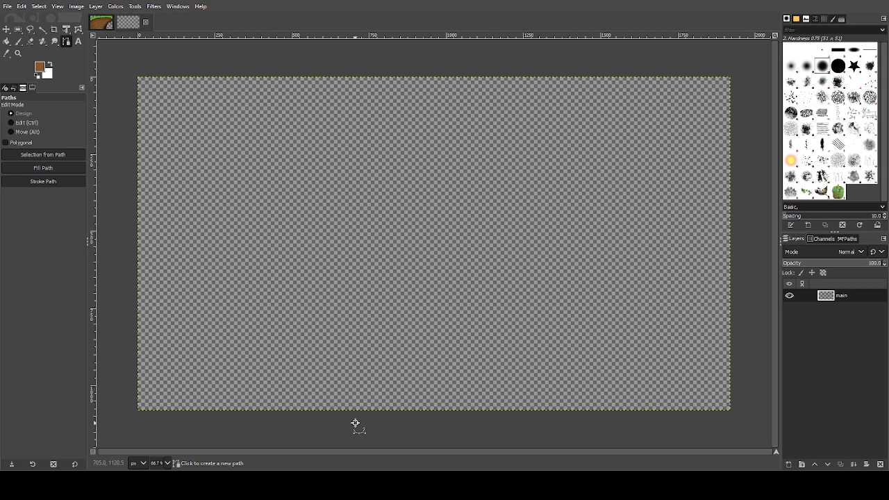
left_click_drag(355, 423, 370, 347)
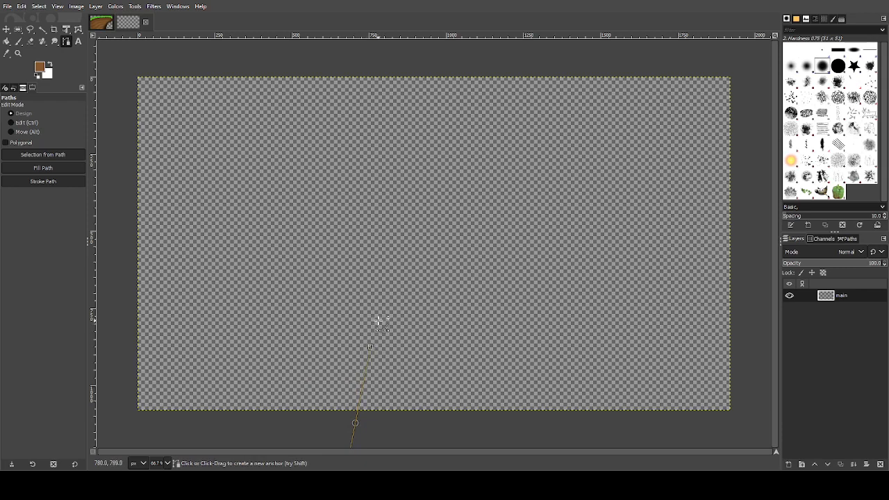
left_click_drag(379, 319, 379, 287)
left_click_drag(433, 318, 361, 313)
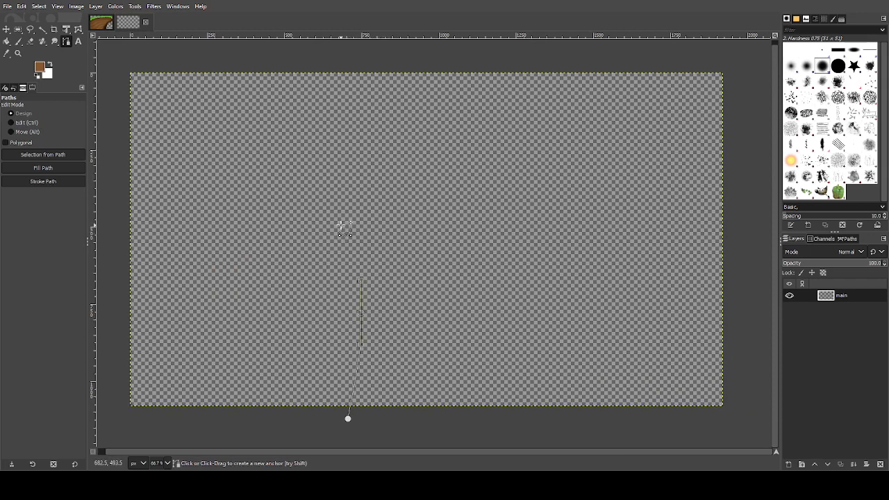
left_click_drag(351, 210, 378, 182)
left_click_drag(465, 220, 589, 221)
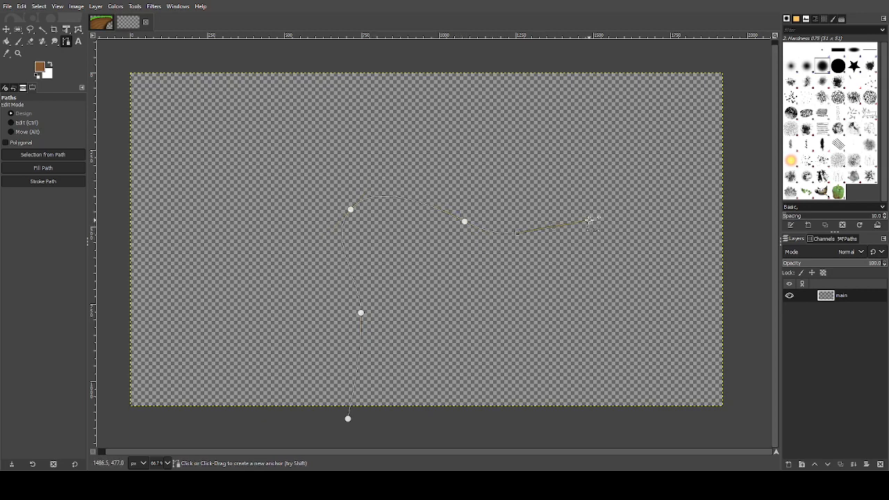
Continue the path down the cliff's right side under the overhang to below the canvas and close it at the starting anchor.
left_click_drag(567, 272, 529, 406)
left_click(574, 368)
key("ctrl+z")
left_click_drag(602, 417, 635, 419)
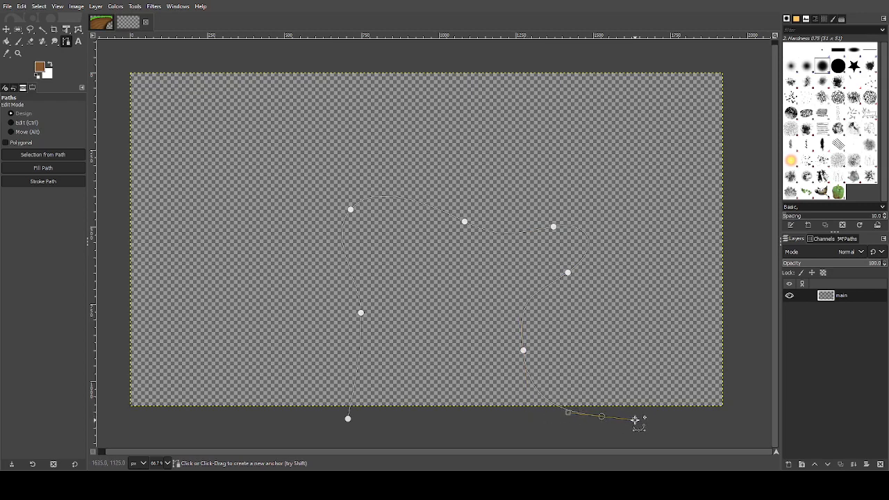
key("ctrl+z")
left_click_drag(565, 428, 588, 430)
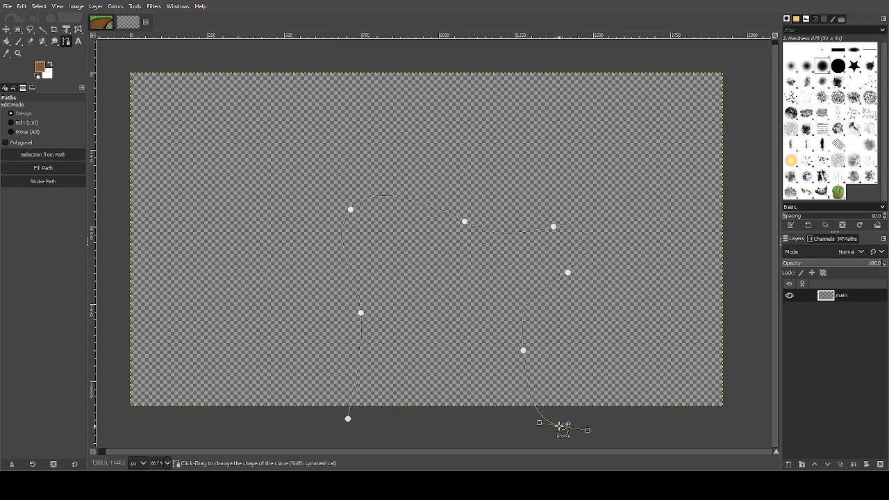
left_click(349, 418, "ctrl")
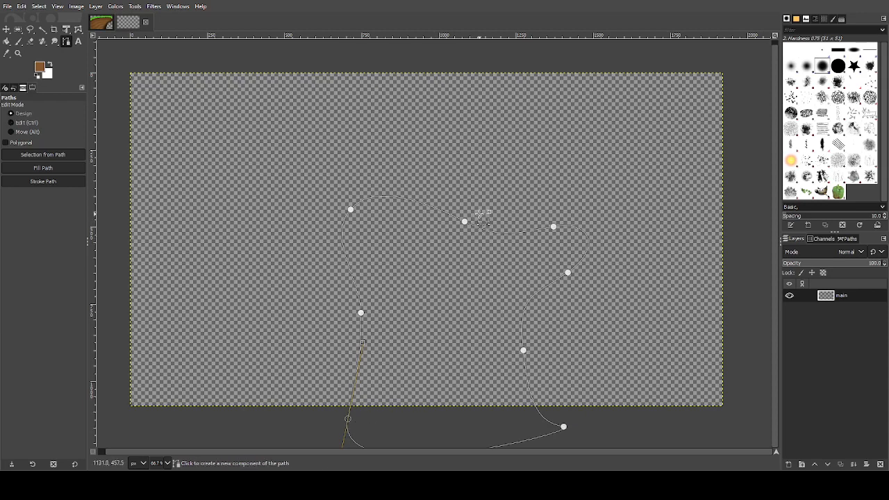
Try reshaping the cliff's upper-left curve by moving the handles of the path's upper-left anchor.
left_click(553, 226)
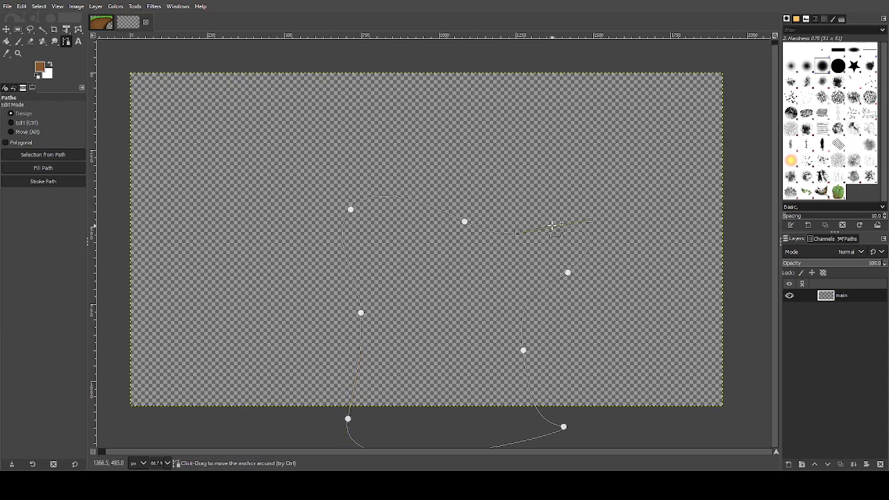
left_click(465, 221)
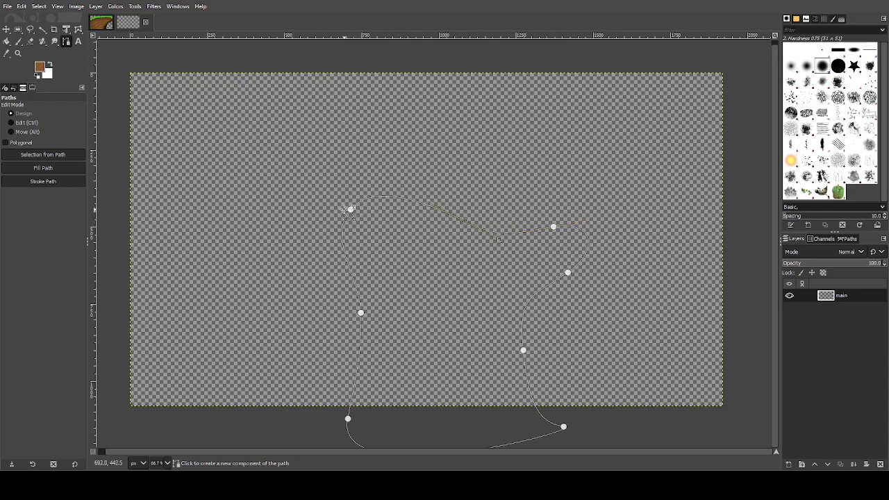
left_click(351, 209)
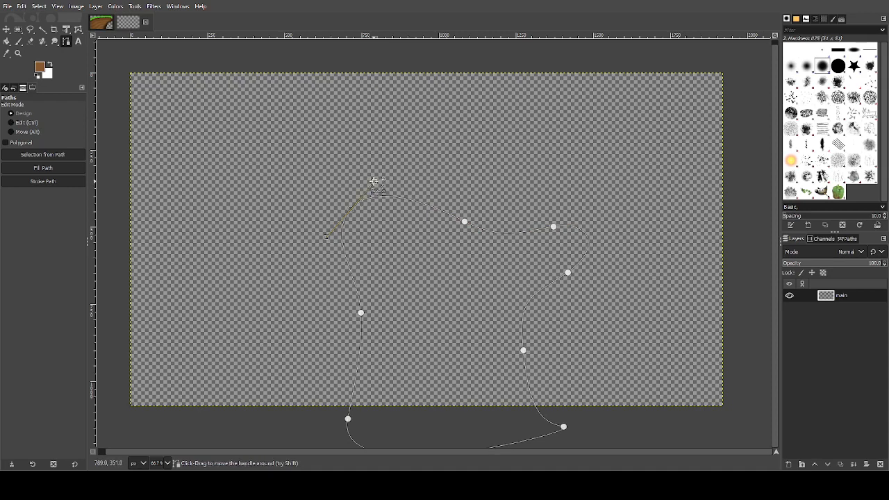
left_click_drag(372, 184, 334, 227)
left_click_drag(378, 175, 298, 131)
scroll(343, 189, "up", 2, "ctrl")
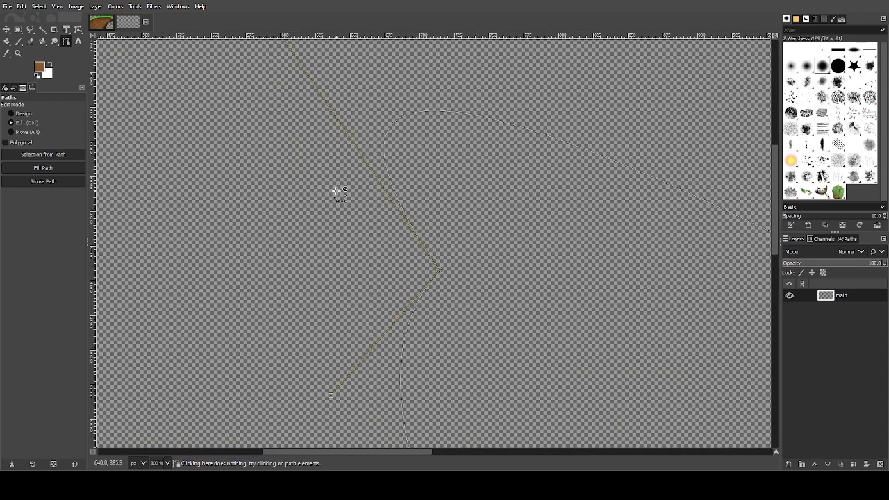
scroll(480, 254, "down", 3, "ctrl")
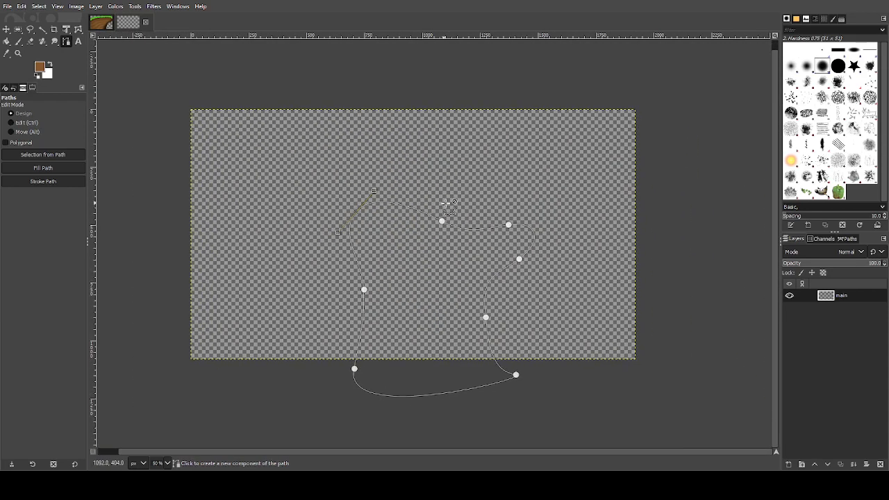
Try flattening the cliff's top by pulling the upper-left anchor's upper handle downward, and undo the change.
scroll(419, 208, "up", 1, "ctrl")
scroll(401, 207, "up", 1, "ctrl")
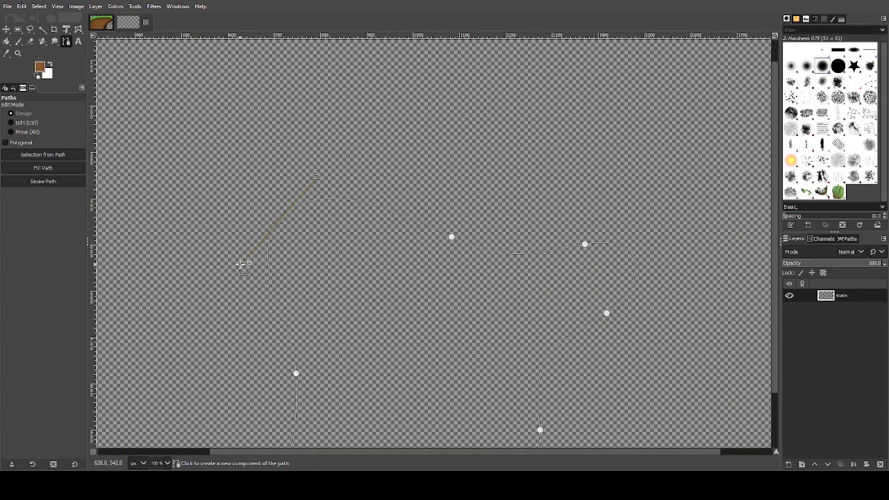
scroll(440, 234, "down", 3, "ctrl")
scroll(436, 236, "up", 3, "ctrl")
scroll(437, 236, "down", 2, "ctrl")
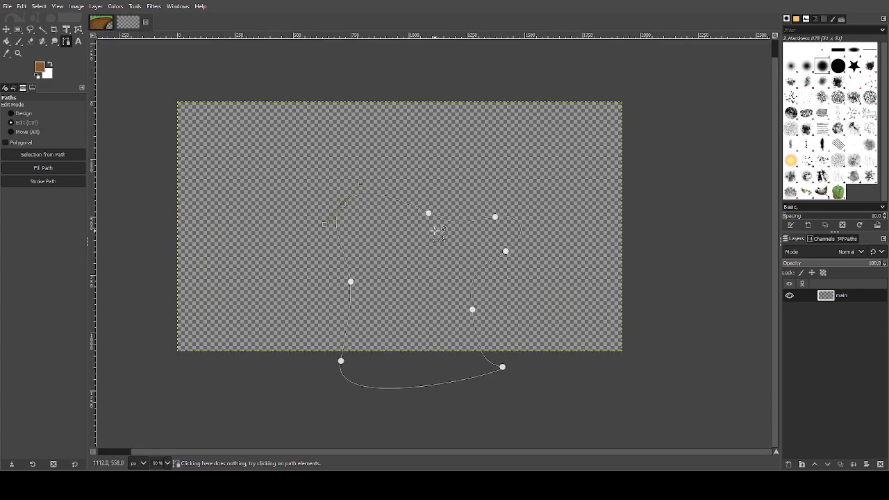
scroll(433, 228, "up", 1, "ctrl")
scroll(372, 219, "up", 1, "ctrl")
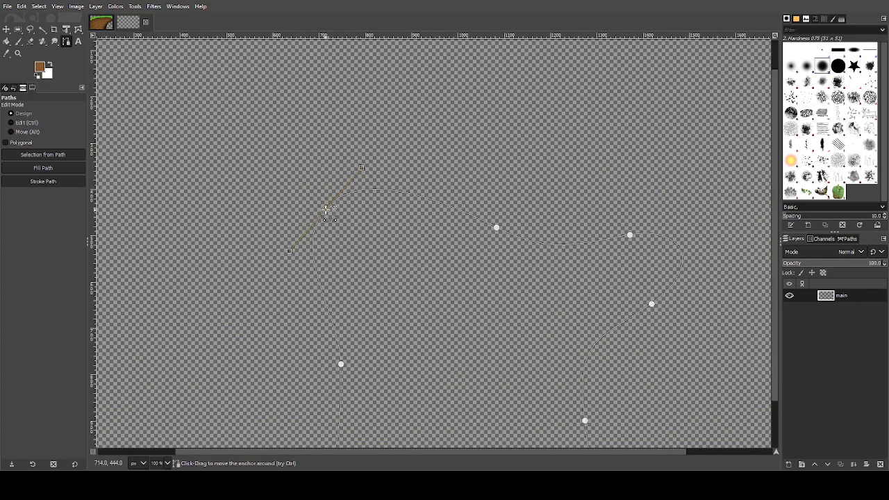
left_click_drag(325, 209, 323, 206)
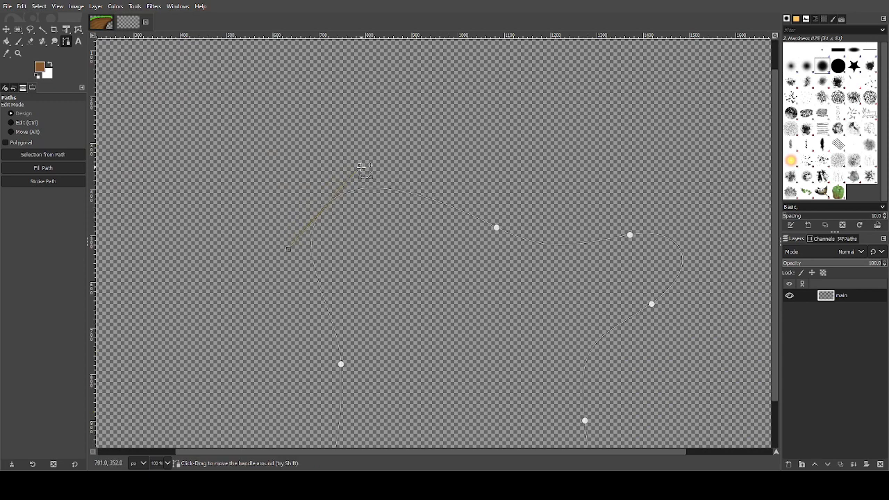
left_click_drag(360, 165, 376, 217)
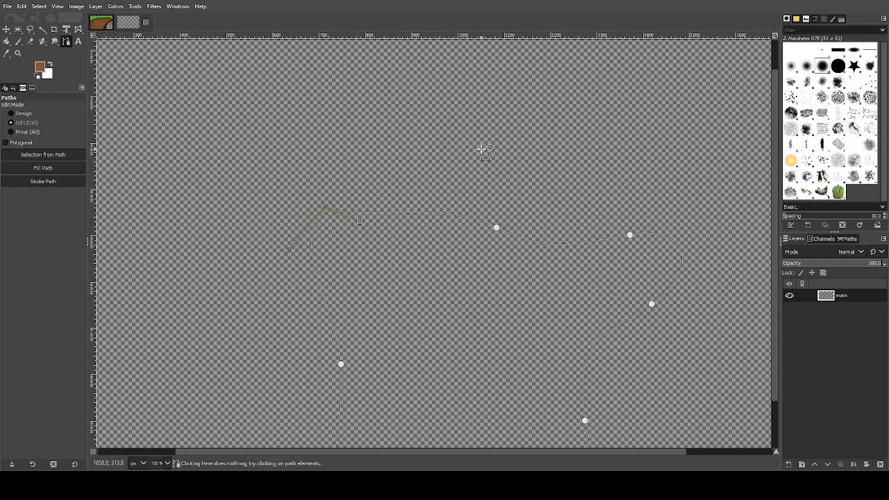
key("ctrl+z")
scroll(439, 173, "down", 1, "ctrl")
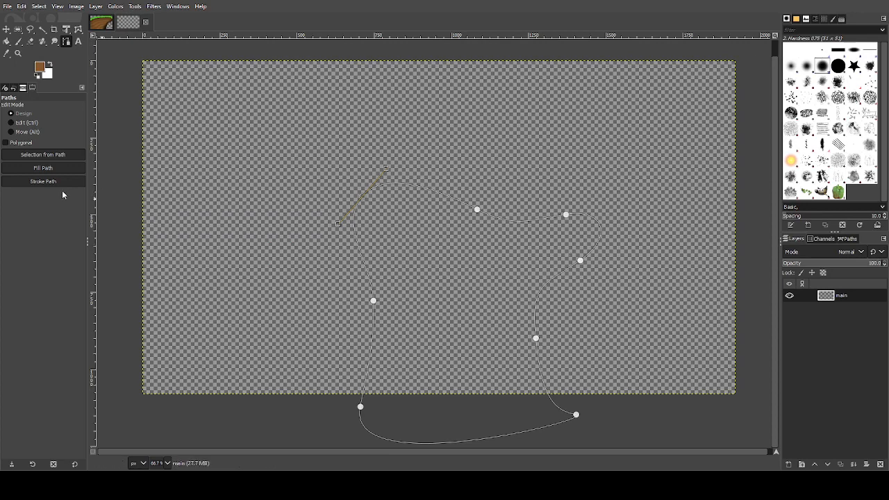
Fill the closed cliff path with the solid brown foreground color on the main layer.
left_click_drag(463, 178, 433, 173)
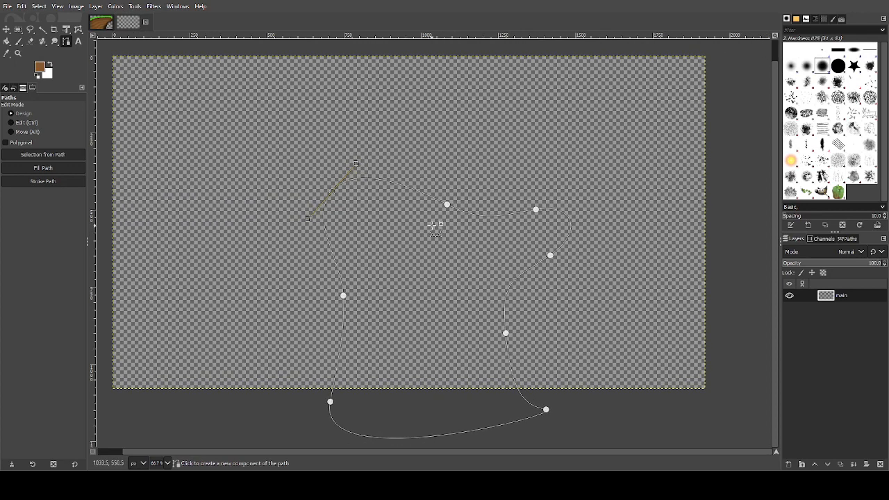
left_click(64, 169)
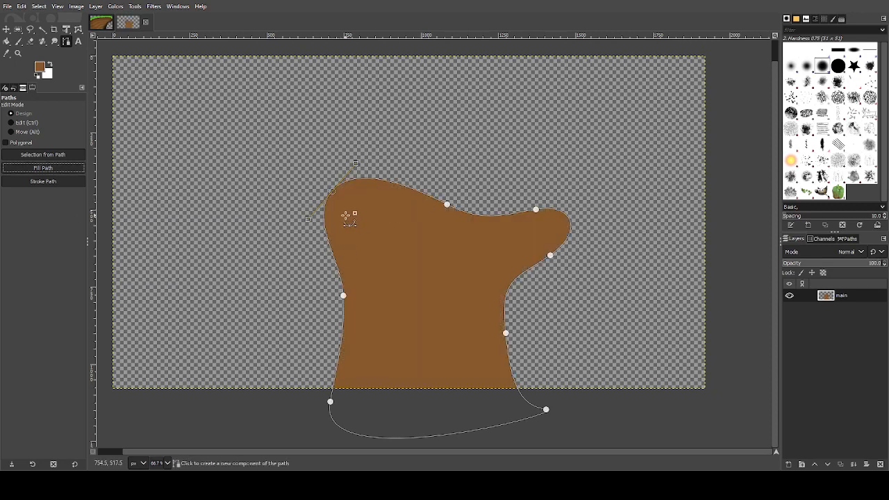
left_click(39, 70)
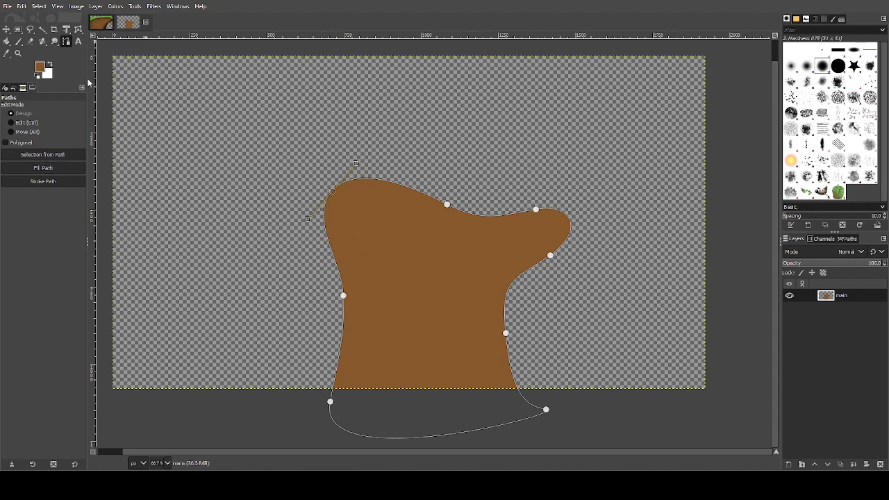
Check the filled cliff shape and leave path editing by switching to the Move tool.
scroll(407, 155, "up", 1)
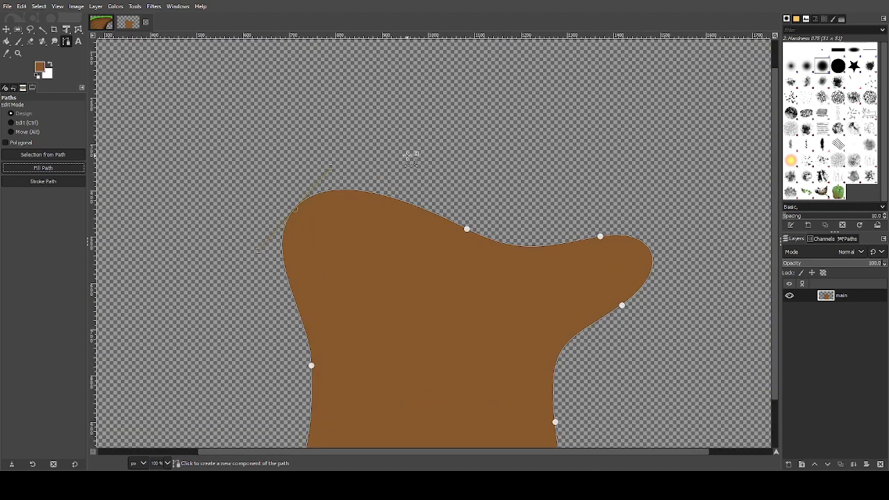
scroll(284, 156, "down", 2)
scroll(285, 157, "up", 1)
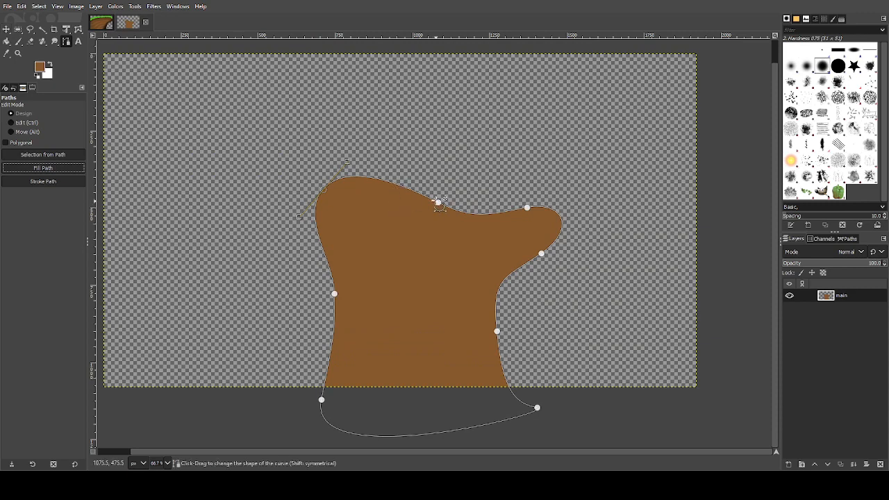
left_click(6, 29)
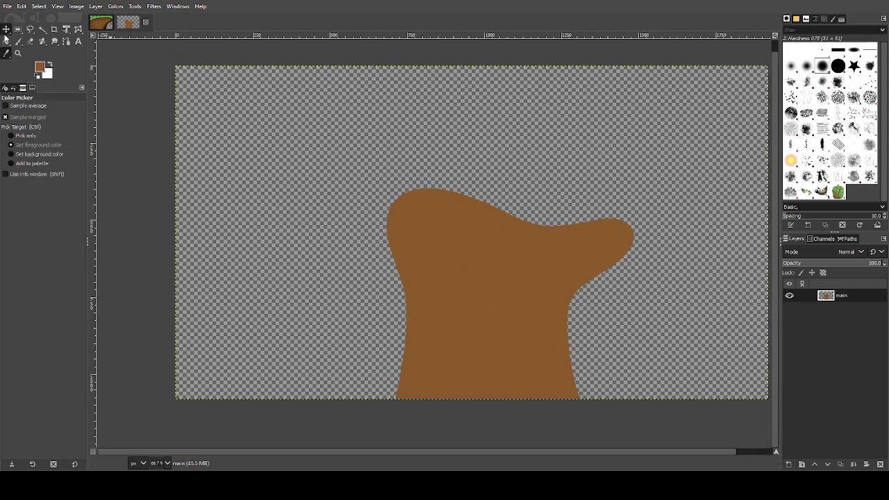
left_click(6, 30)
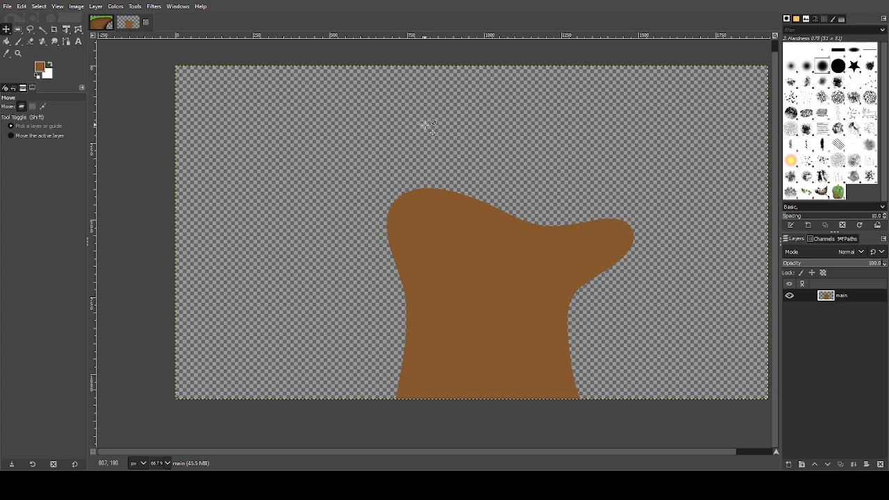
Pick the bright green of the grass in the cliff_left.png reference as the foreground color and return to the new cliff image.
left_click(110, 27)
scroll(230, 239, "up", 1)
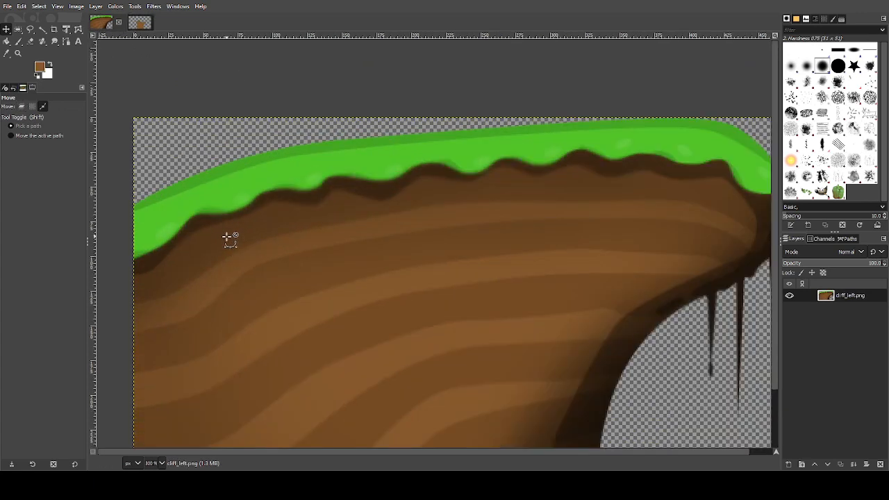
left_click(6, 53)
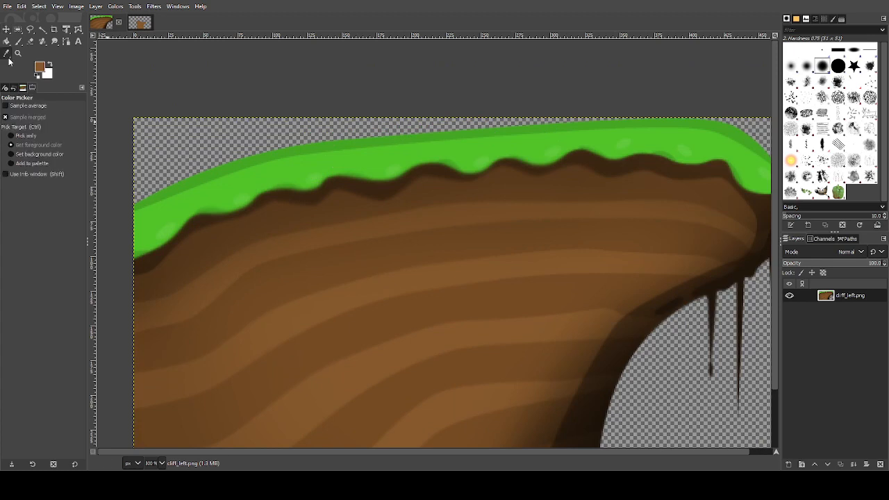
left_click(303, 161)
left_click(140, 23)
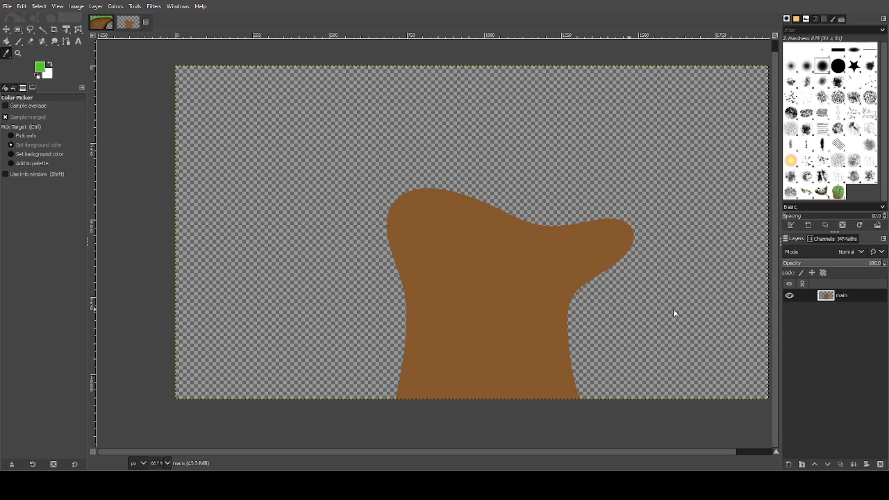
Add a transparent layer named grass and start a path on it with a curved anchor just above the dip in the cliff's top.
left_click(788, 464, "shift")
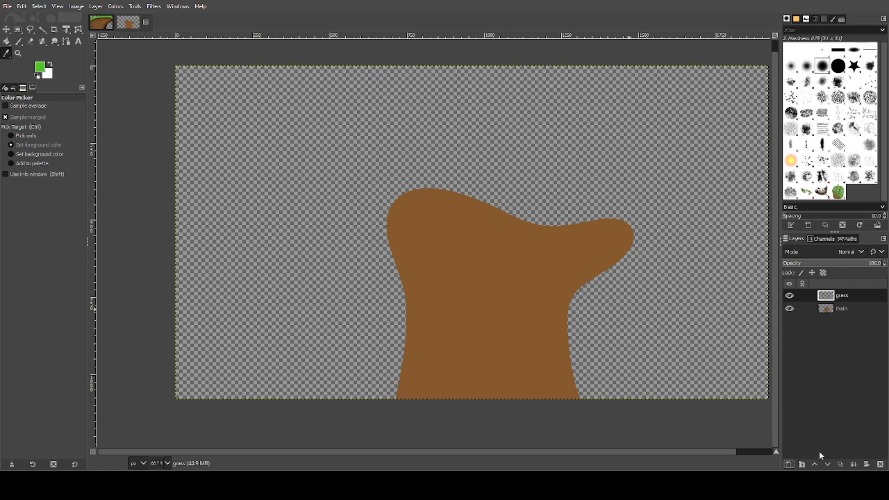
left_click(66, 41)
scroll(552, 195, "up", 2)
left_click_drag(579, 184, 584, 179)
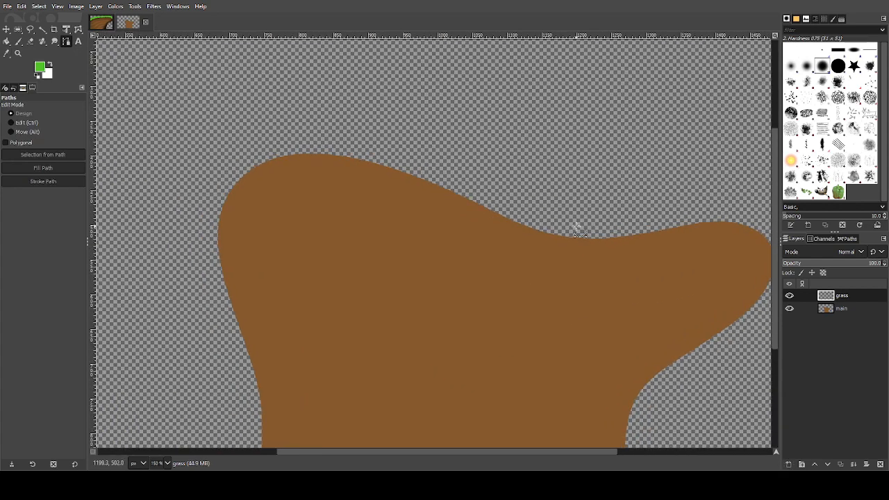
left_click_drag(584, 231, 495, 223)
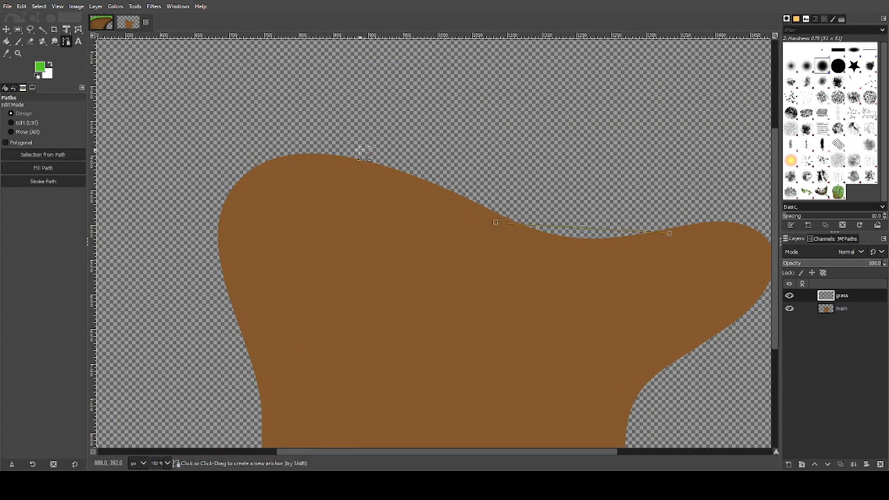
Try outlining the grass over the cliff's upper-left hump with curved anchors, and undo them back to the first anchor.
left_click_drag(358, 154, 273, 146)
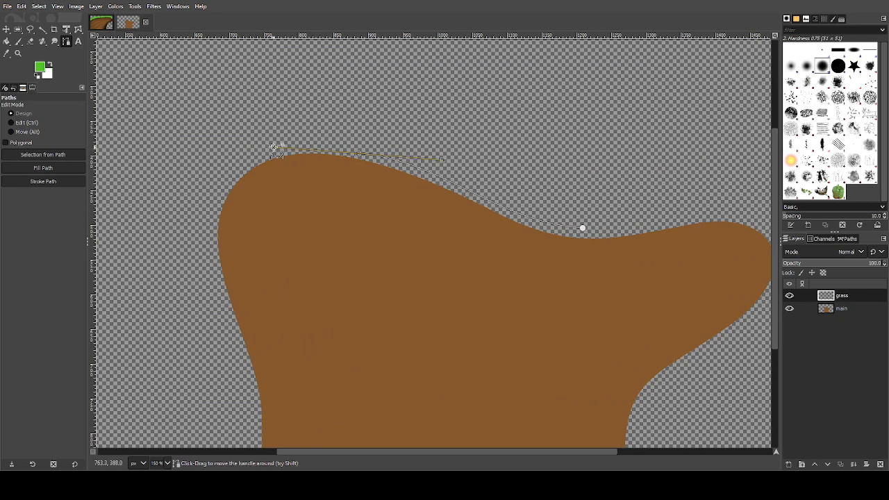
left_click_drag(219, 188, 174, 238)
left_click_drag(249, 192, 264, 180)
key("ctrl")
key("ctrl+z")
key("ctrl+z")
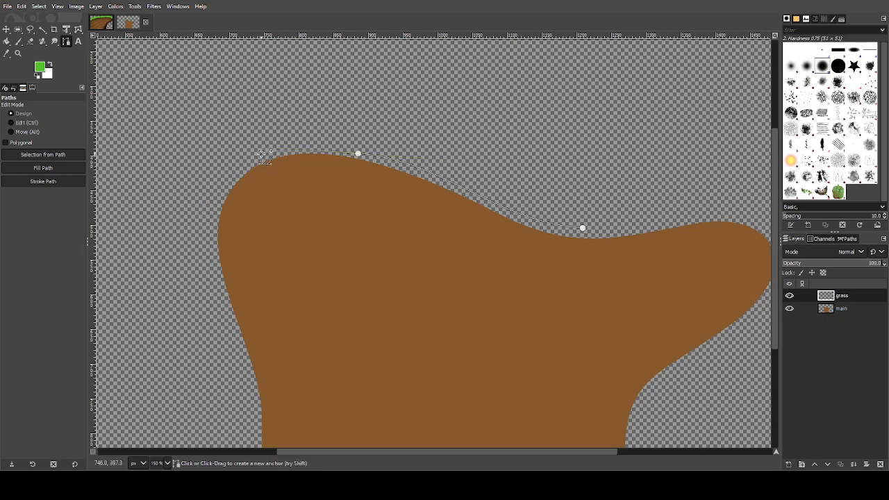
key("ctrl")
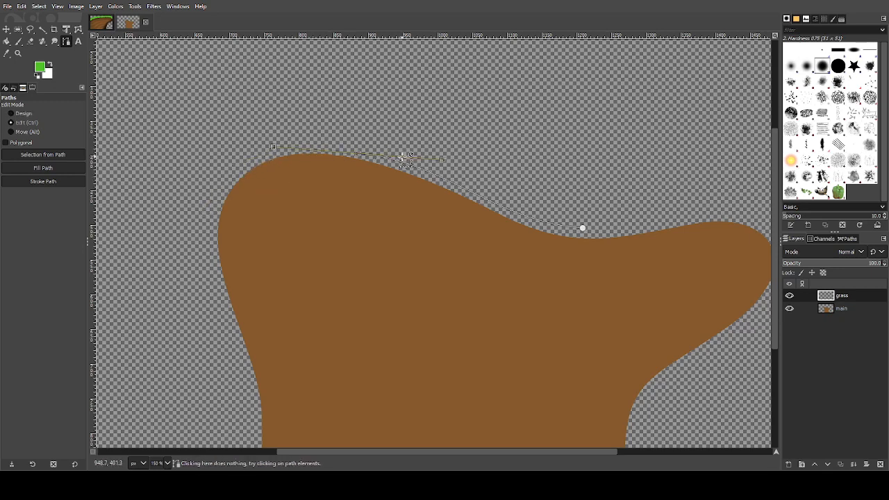
key("ctrl+z")
Extend the grass path over the hump to the cliff's left edge, and back as a wavy lower edge to its right tip.
left_click_drag(417, 167, 365, 149)
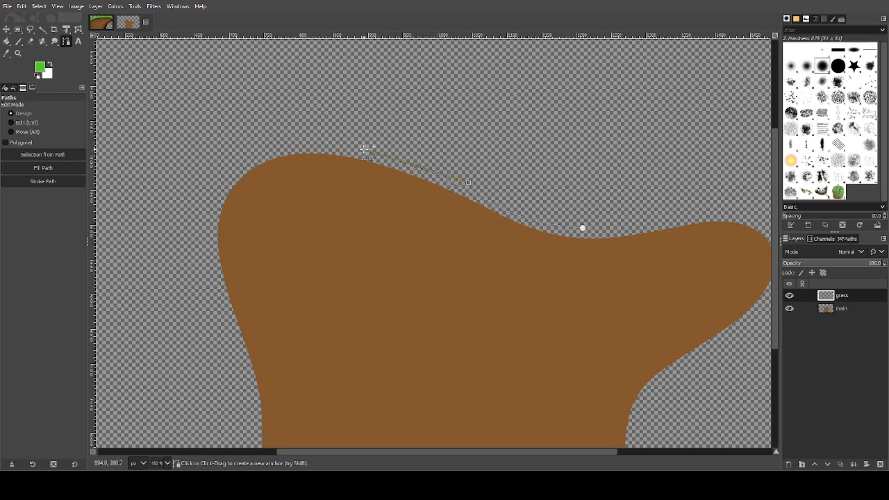
left_click_drag(279, 150, 244, 161)
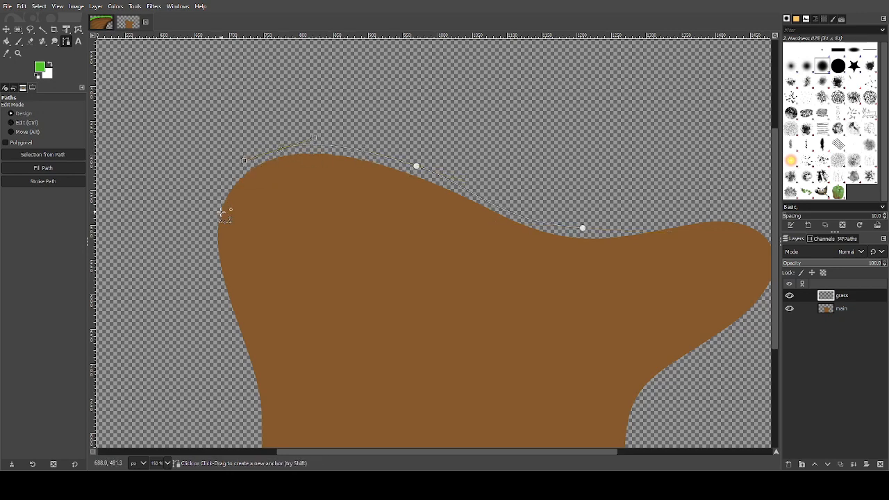
mouse_move(223, 213)
left_mouse_down()
mouse_move(256, 220)
mouse_move(284, 190)
mouse_move(310, 205)
mouse_move(357, 192)
mouse_move(397, 228)
mouse_move(427, 216)
mouse_move(469, 250)
mouse_move(501, 245)
left_mouse_up()
left_click(99, 25)
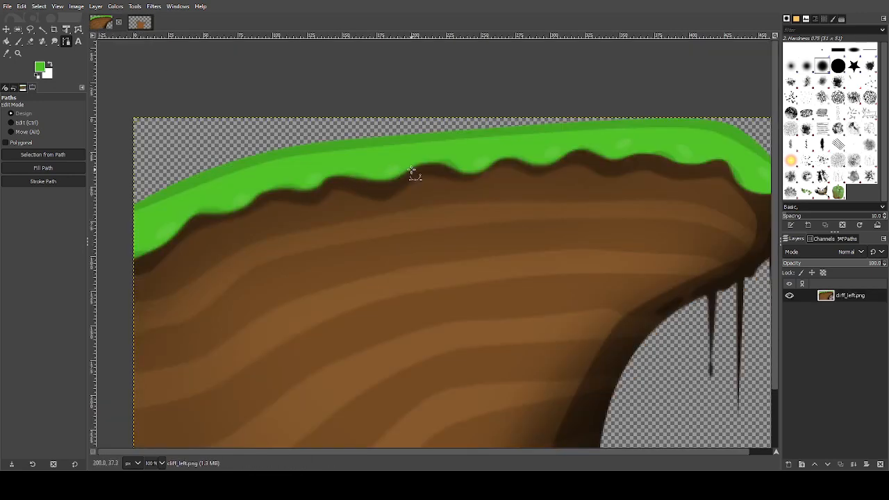
left_click(134, 23)
left_click_drag(516, 264, 760, 257)
scroll(737, 249, "right", 3)
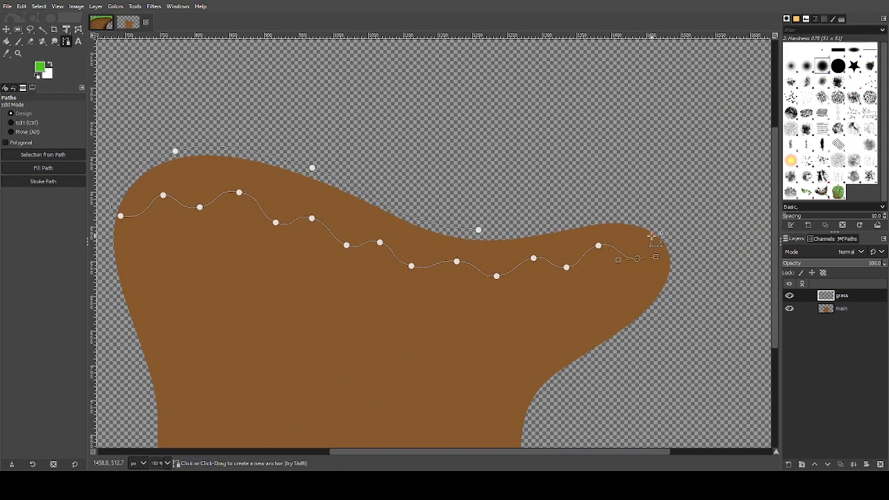
left_click_drag(648, 232, 598, 211)
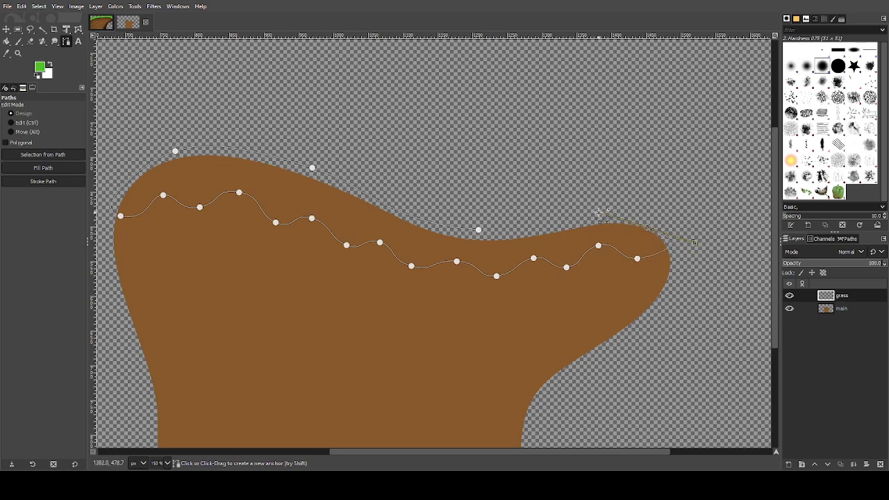
Try adding a curved anchor between the cliff's right tip and the path's first anchor, and undo it.
left_click_drag(652, 227, 648, 225)
key("ctrl+z")
left_click_drag(566, 222, 531, 227)
scroll(549, 213, "up", 2, "ctrl")
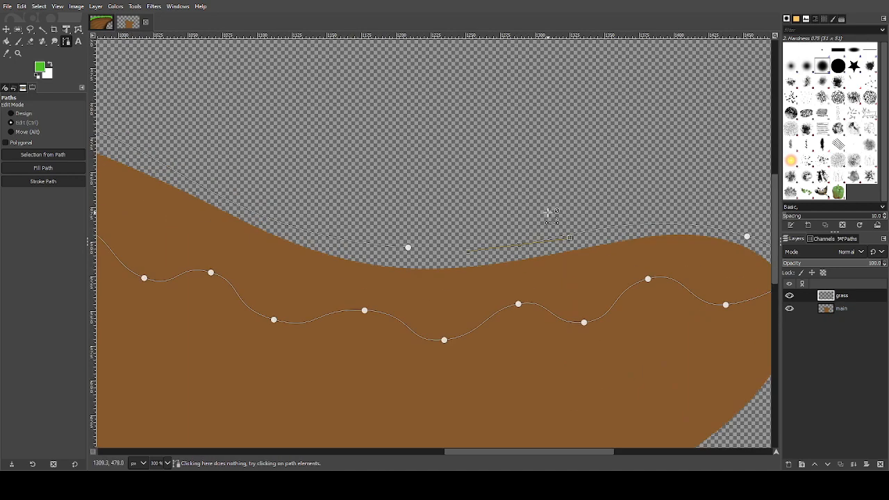
scroll(551, 215, "down", 3, "ctrl")
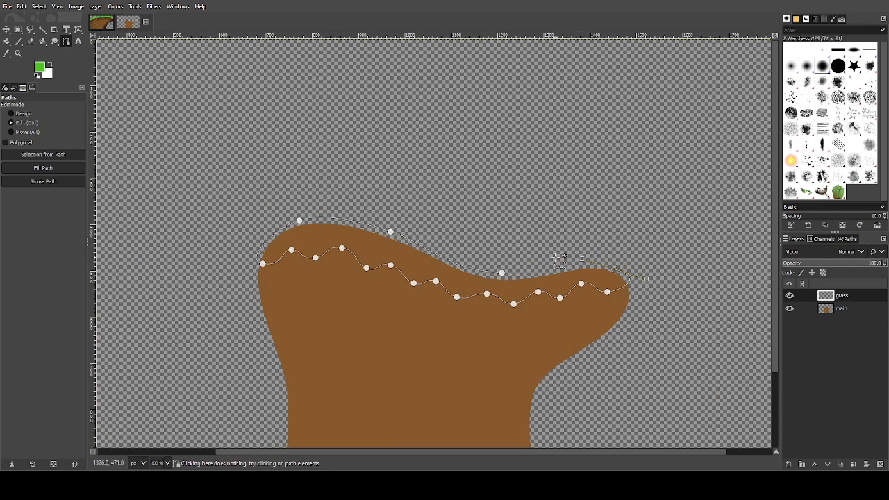
Examine the grass path's outline against the cliff shape, close up and as a whole.
scroll(556, 263, "up", 2, "ctrl")
scroll(549, 263, "down", 2, "ctrl")
scroll(517, 312, "down", 3, "ctrl")
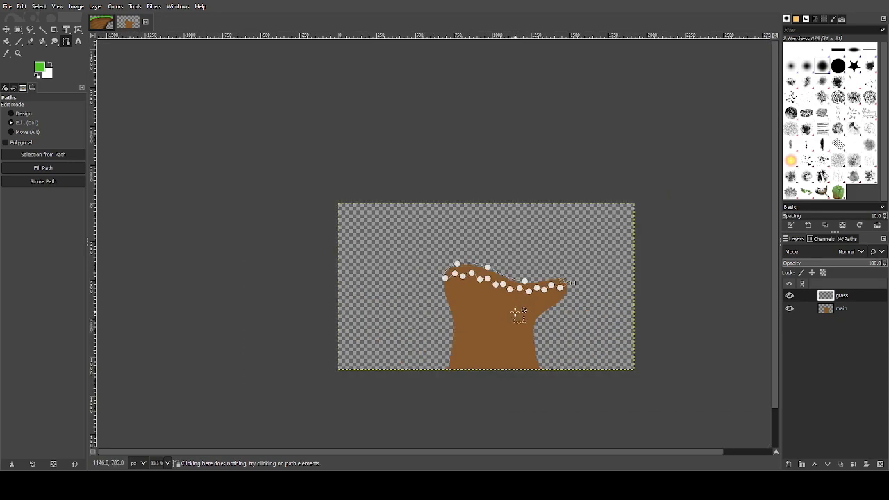
scroll(437, 359, "up", 1, "ctrl")
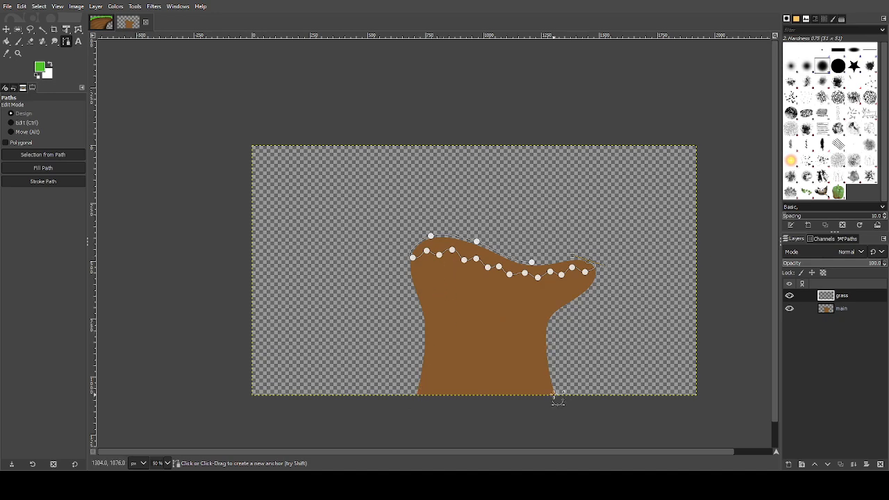
scroll(512, 276, "down", 3)
scroll(466, 287, "up", 2, "ctrl")
scroll(487, 305, "down", 1, "ctrl")
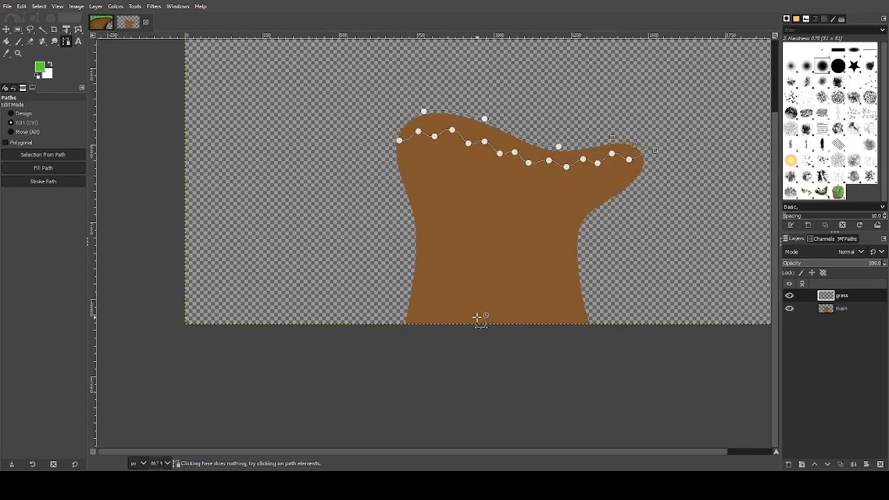
scroll(478, 317, "down", 1, "ctrl")
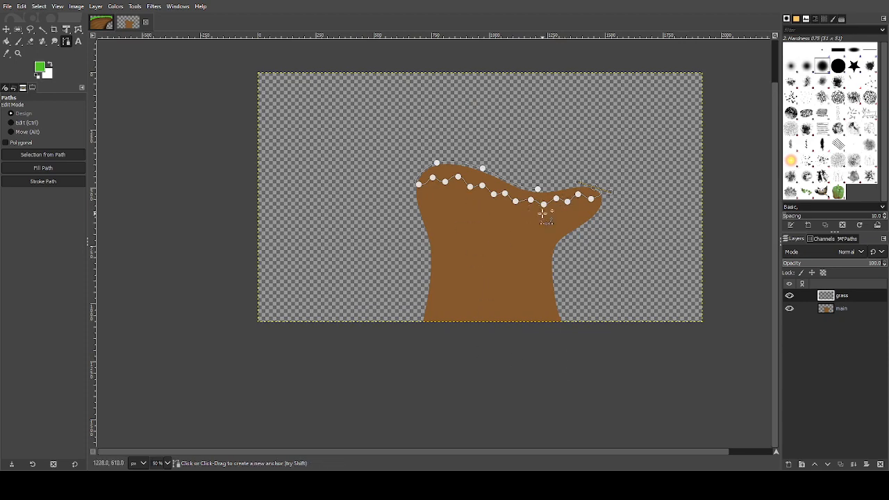
scroll(512, 238, "up", 5, "ctrl")
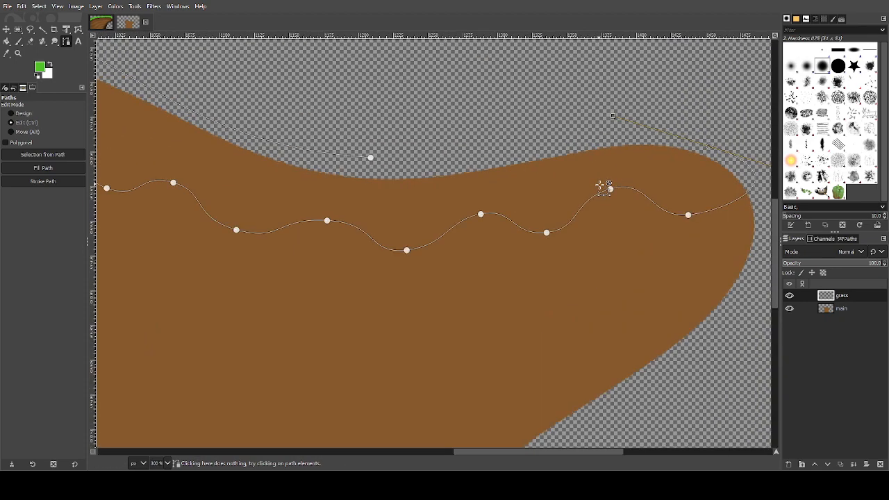
scroll(600, 186, "down", 2, "ctrl")
Try filling the unclosed grass path with solid green, check its upper-right edge, and undo the fill.
left_click_drag(557, 178, 606, 188)
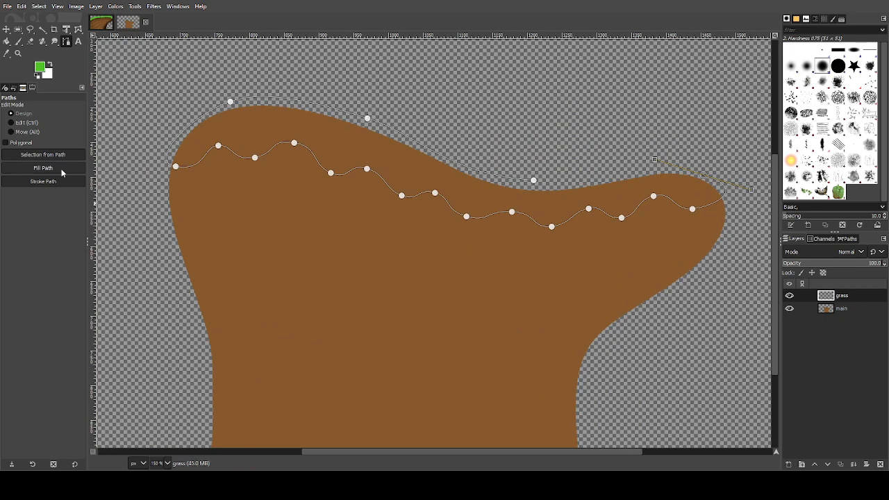
left_click(61, 171)
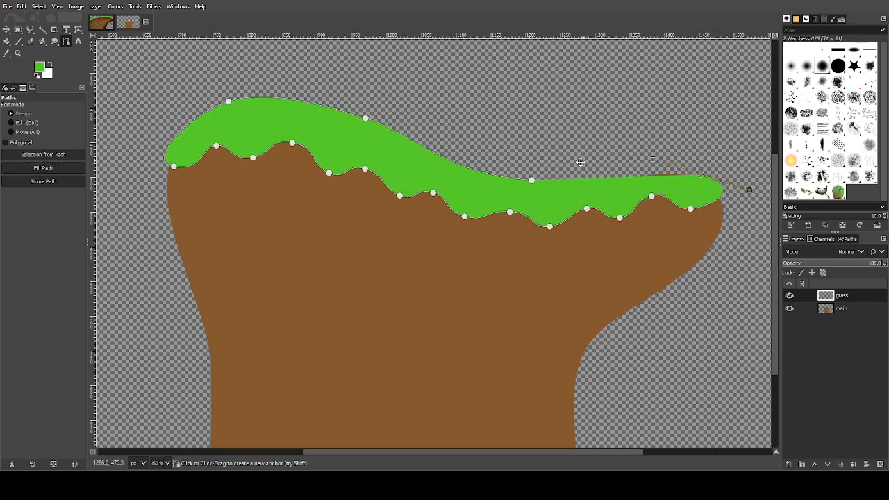
scroll(596, 161, "up", 2, "ctrl")
left_click_drag(521, 180, 373, 221)
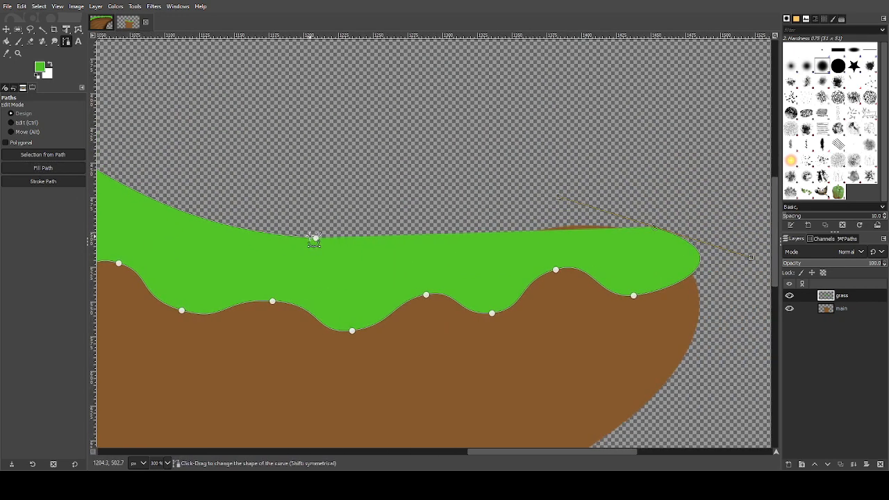
scroll(419, 248, "down", 3, "ctrl")
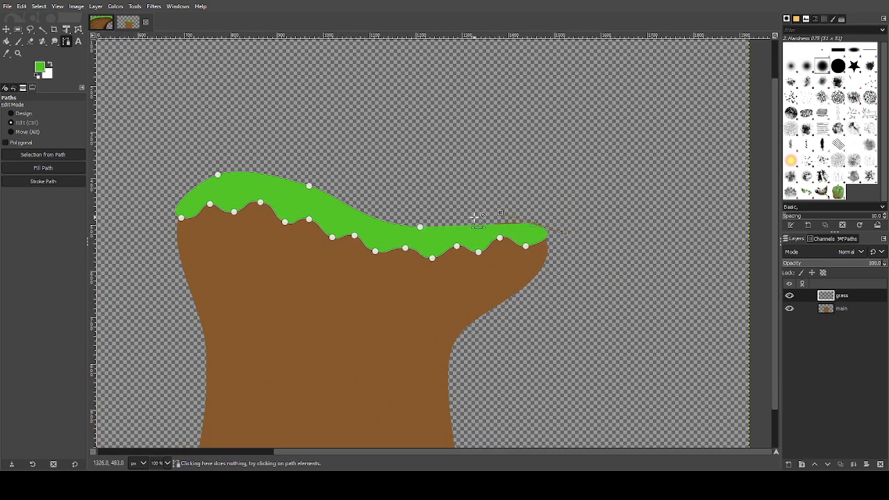
key("ctrl+z")
Close the grass path by joining the right-tip anchor to the starting anchor above the dip, following the cliff's upper edge.
scroll(474, 217, "down", 2, "ctrl")
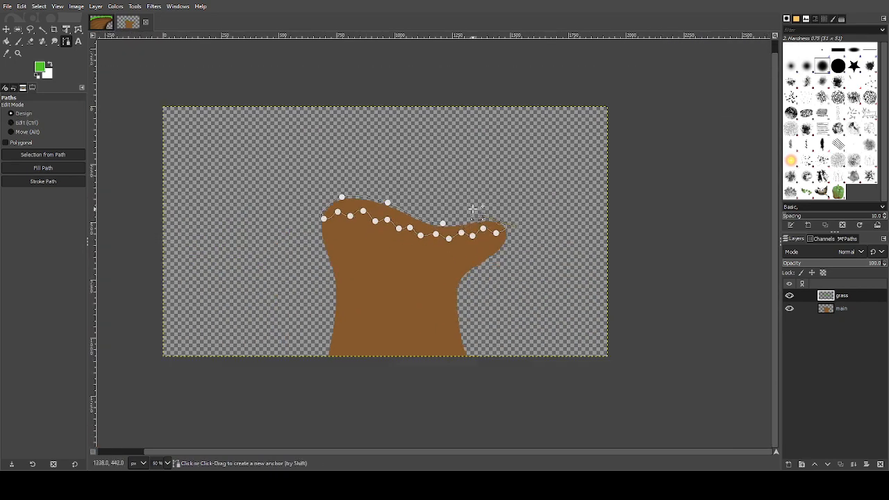
scroll(335, 145, "up", 1, "ctrl")
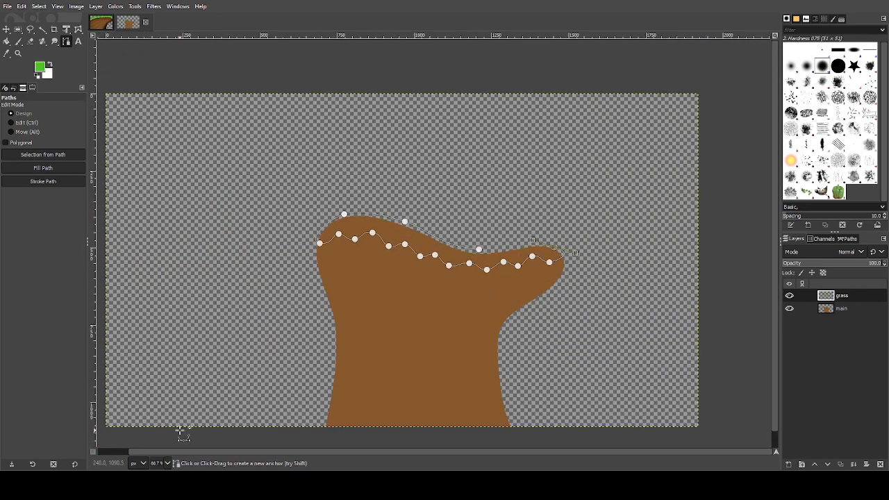
scroll(465, 257, "up", 3, "ctrl")
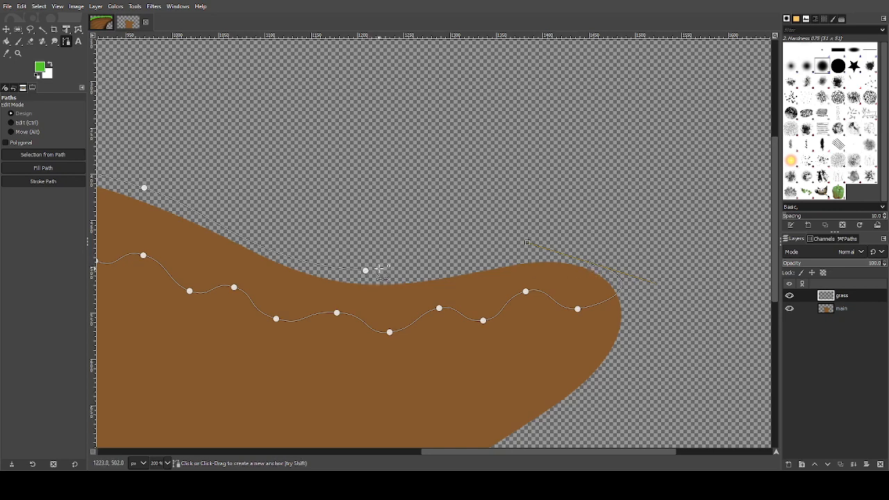
key("ctrl")
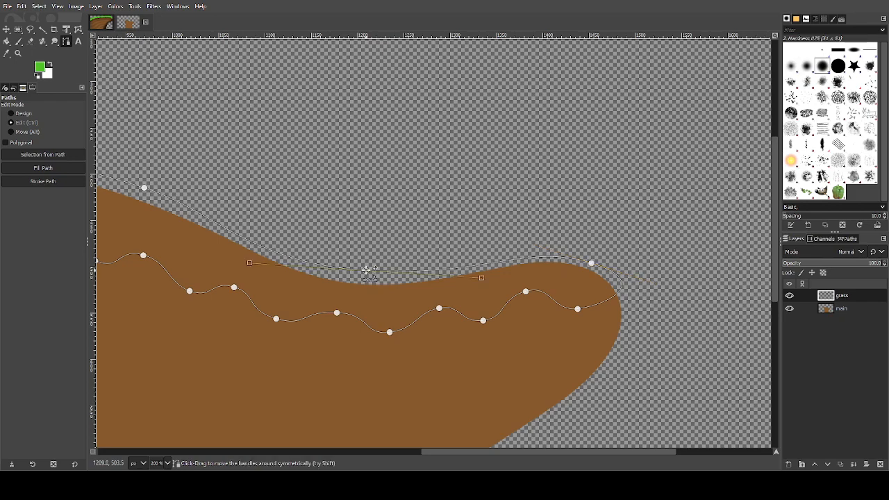
scroll(518, 225, "down", 2)
scroll(450, 259, "up", 2)
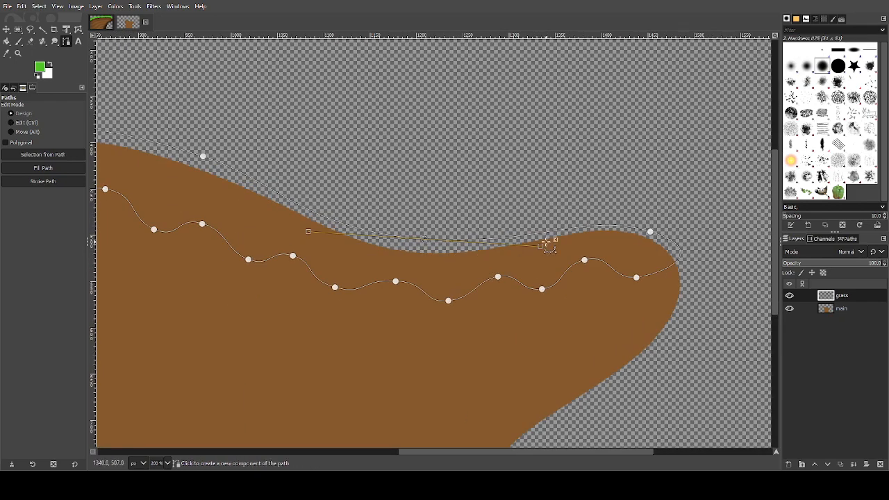
scroll(649, 232, "down", 3)
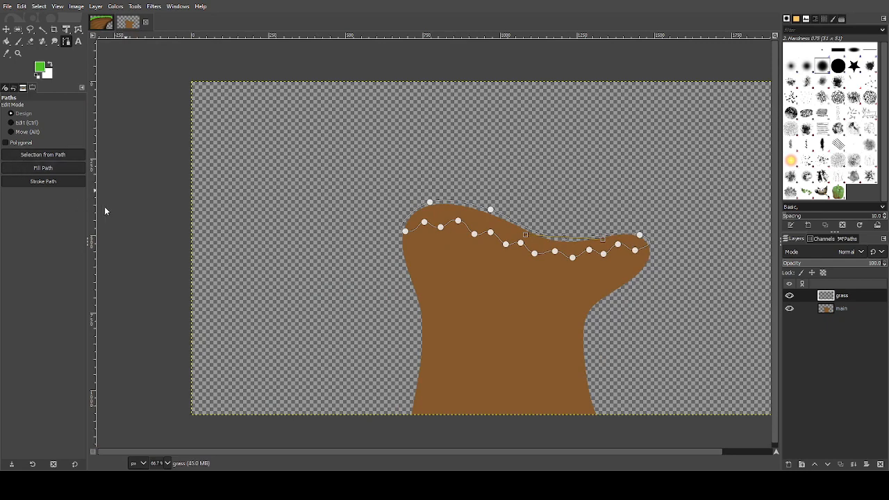
Fill the closed grass path with the solid green foreground color on the grass layer and leave path editing for the Move tool.
left_click(43, 167)
scroll(536, 248, "up", 2)
scroll(639, 241, "down", 2)
scroll(706, 253, "up", 1)
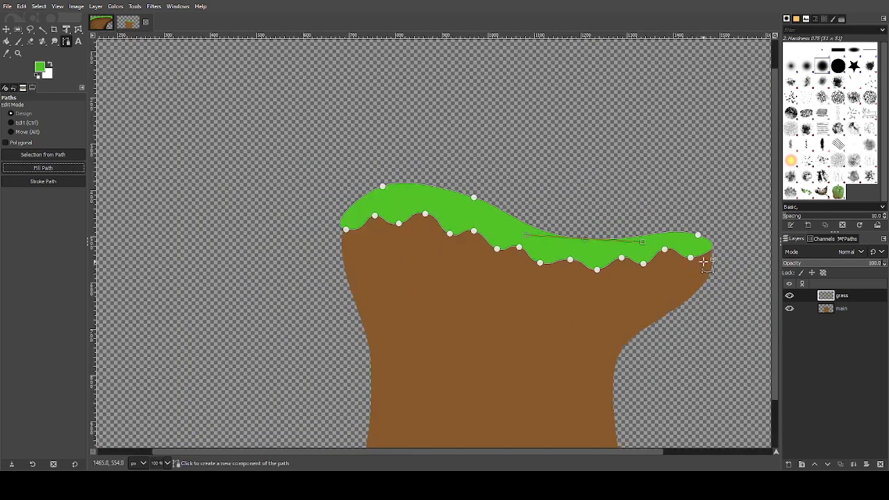
scroll(492, 215, "down", 2)
scroll(503, 215, "down", 2)
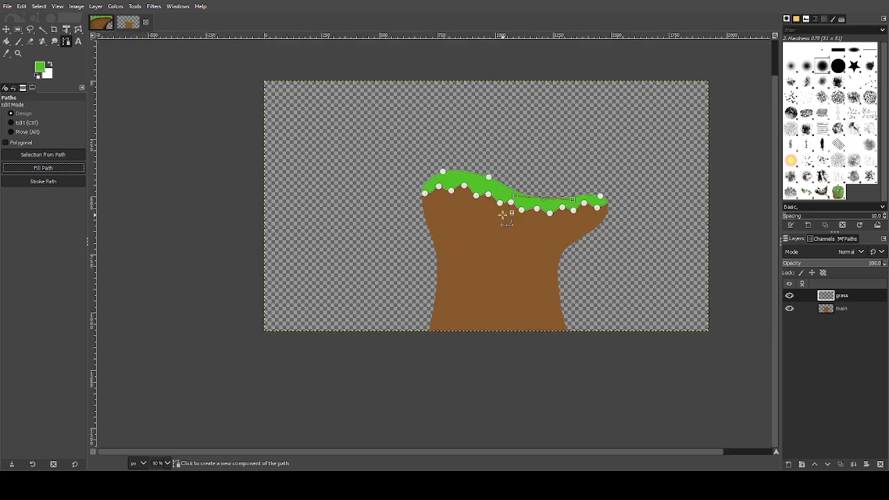
scroll(357, 183, "up", 1)
scroll(339, 184, "up", 1)
key("m")
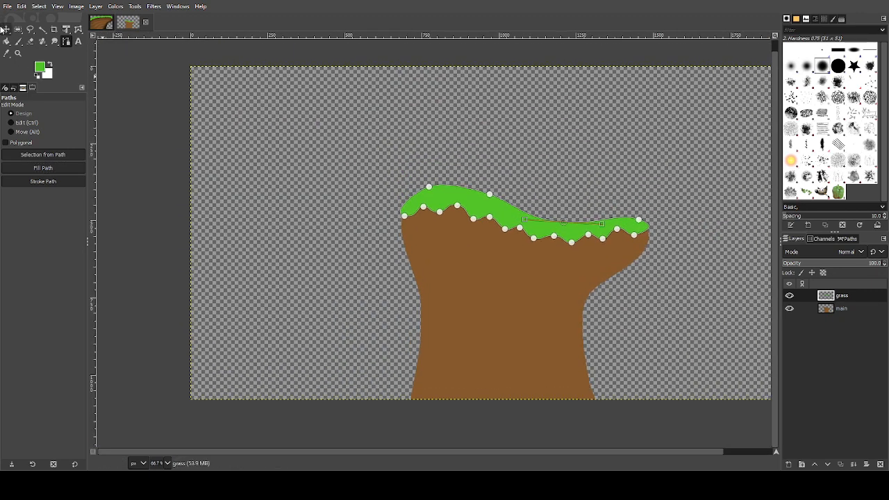
Examine the shading of the grass and dirt in the cliff_left.png reference image.
left_click(103, 25)
scroll(487, 240, "down", 2)
scroll(487, 243, "up", 1)
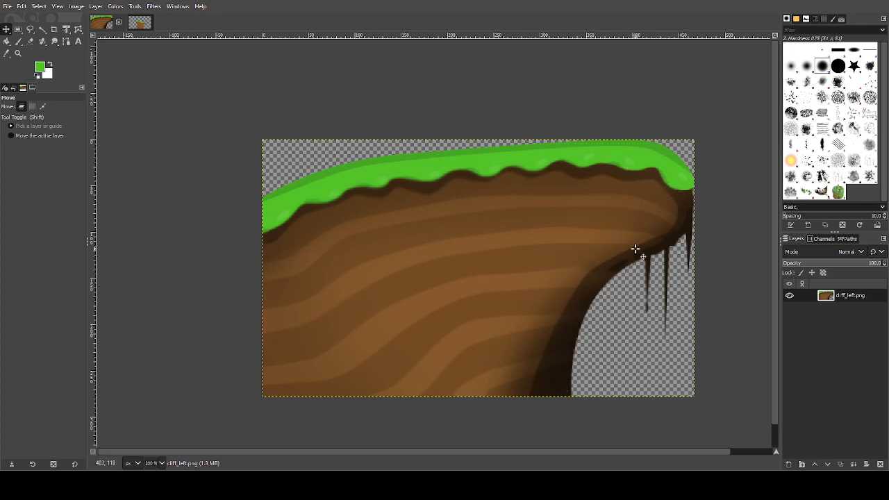
Add a new layer named outline above the grass layer in the cliff drawing and switch to the Paths tool.
left_click(141, 25)
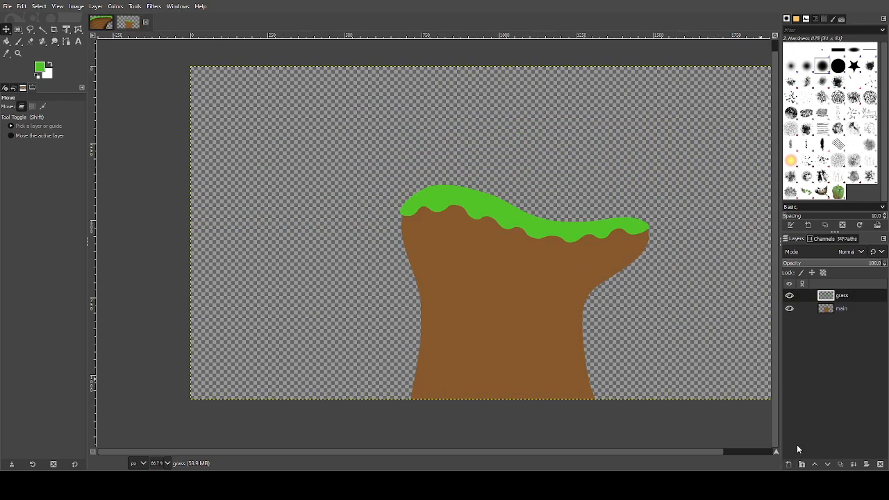
key("Return")
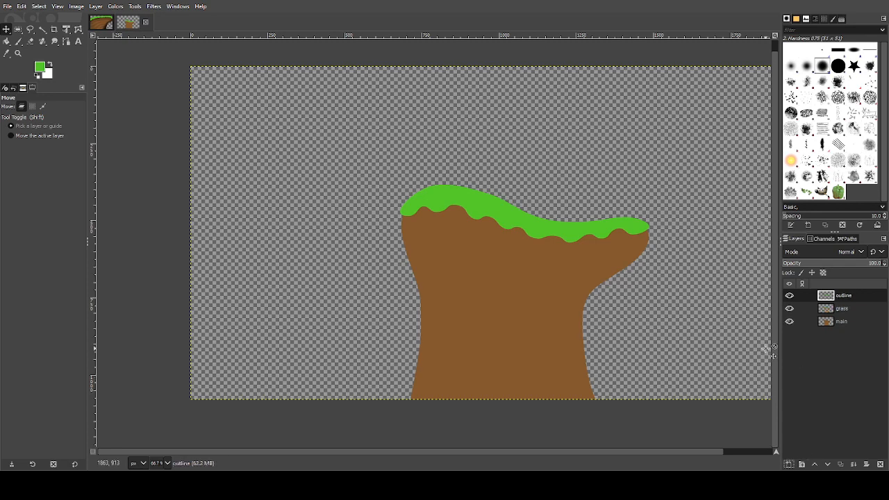
scroll(522, 281, "up", 1)
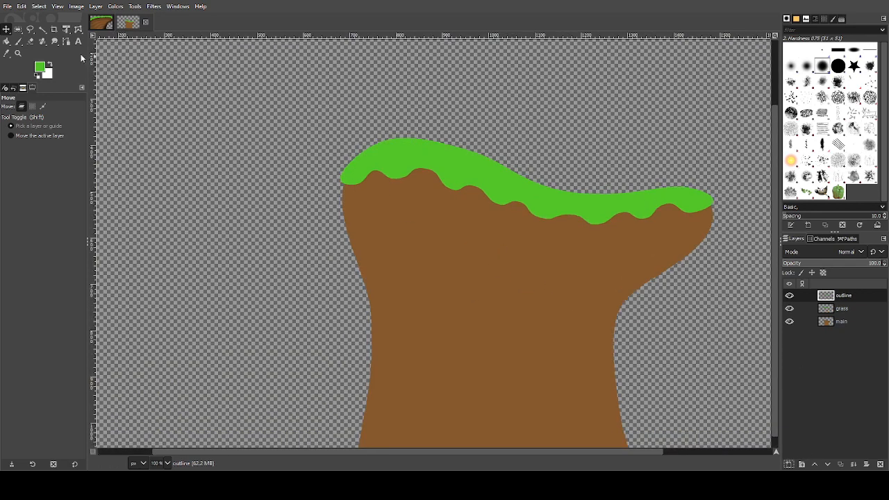
left_click(66, 41)
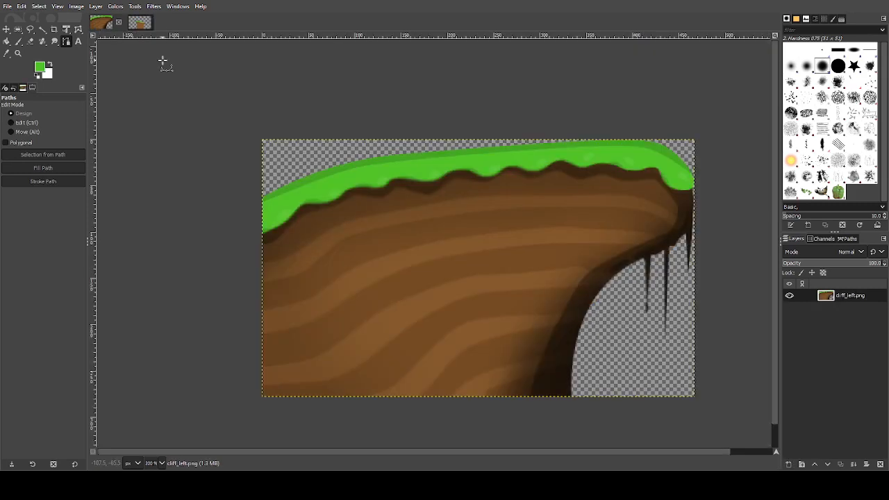
Compare the drawing with the dark edges in the cliff_left.png reference and reset the foreground color to black.
left_click(99, 20)
left_click(139, 25)
scroll(396, 222, "down", 1)
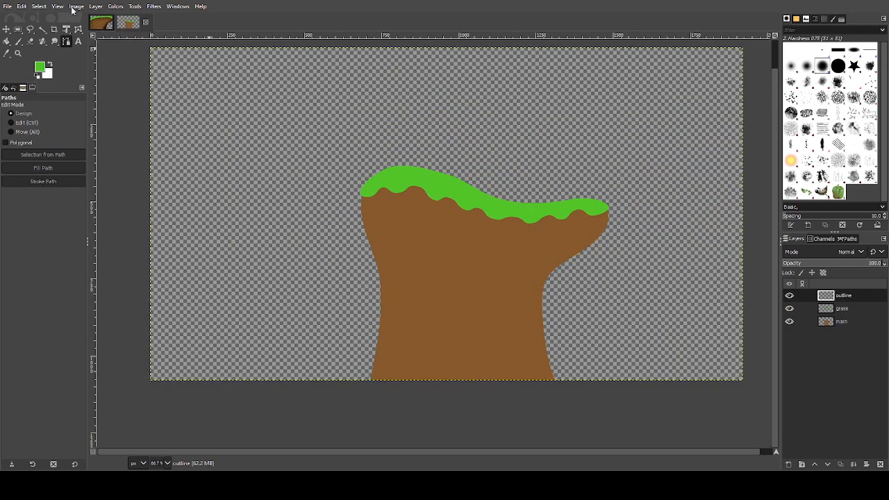
left_click(98, 22)
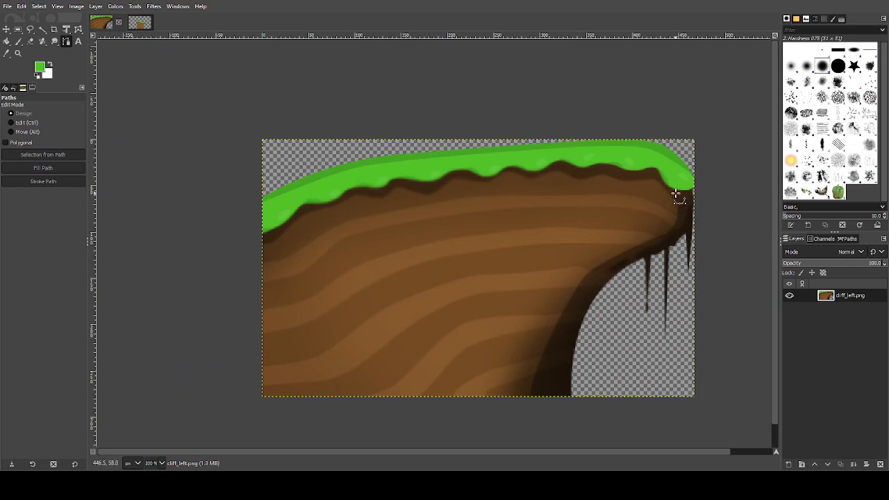
left_click(140, 24)
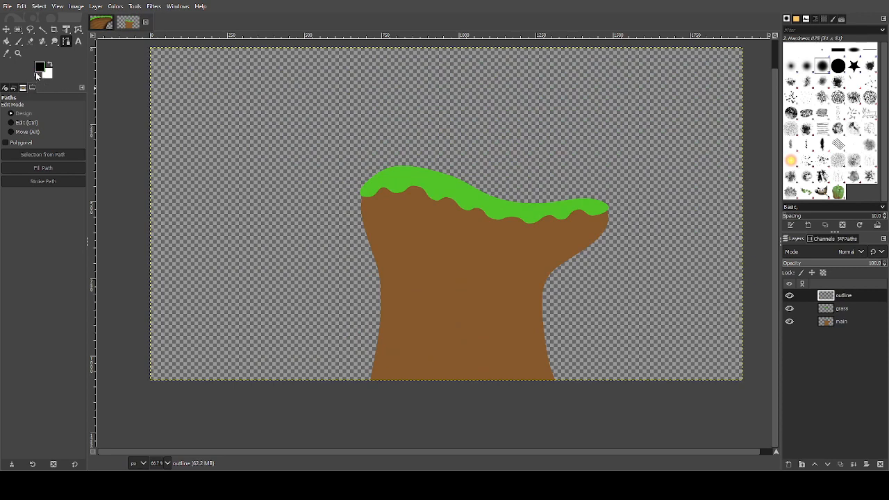
scroll(369, 191, "up", 3)
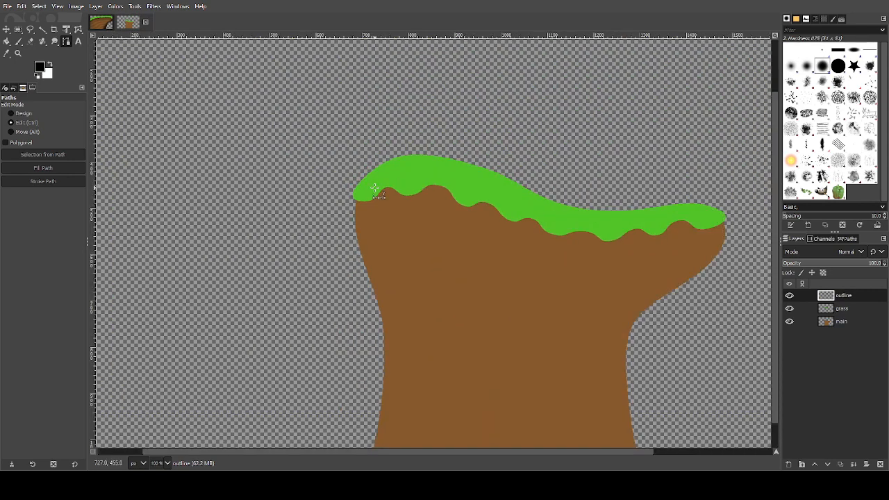
left_click(101, 23)
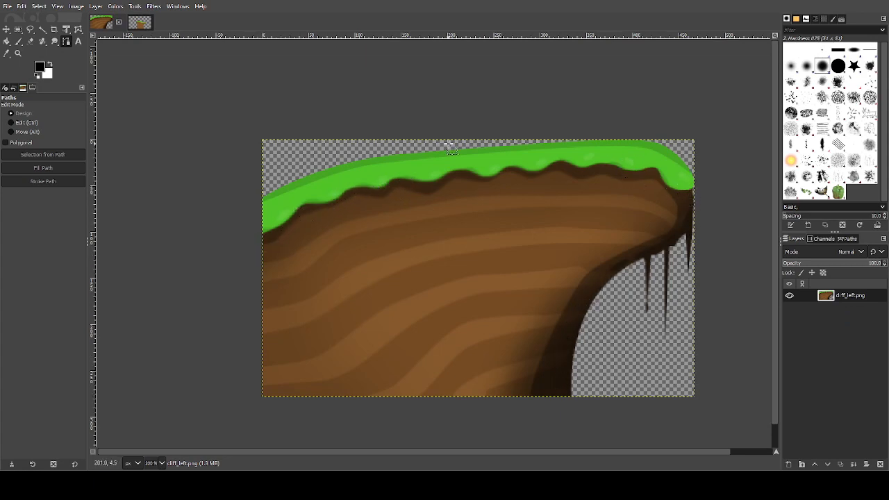
left_click(141, 23)
Draw a path on the outline layer just inside the cliff's left edge, from below the grass down past the canvas bottom.
scroll(312, 125, "down", 1, "ctrl")
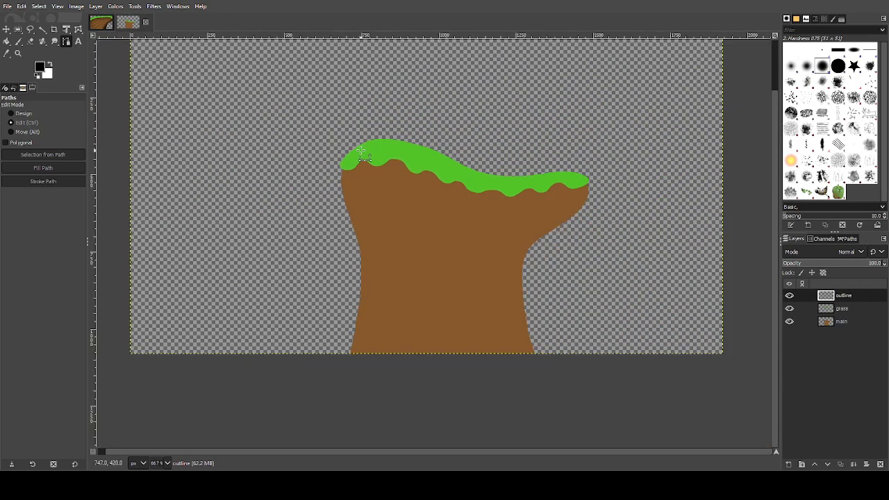
scroll(391, 207, "up", 1, "ctrl")
left_click_drag(339, 161, 349, 216)
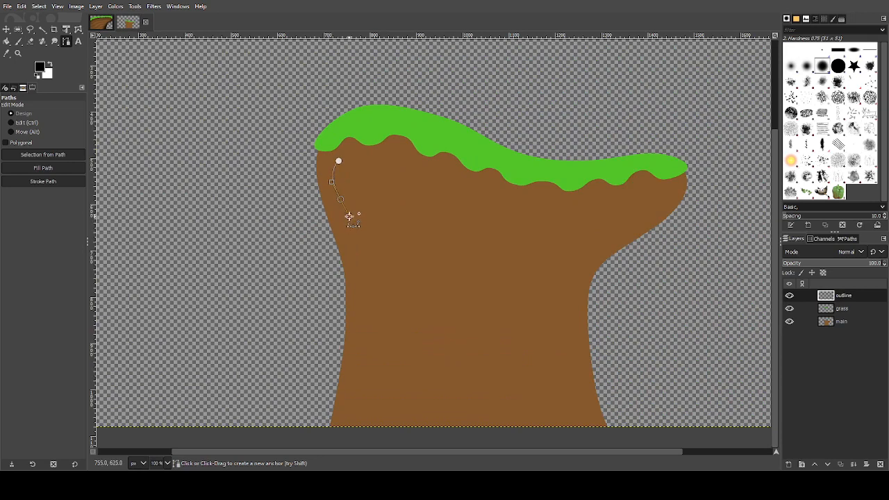
left_click_drag(360, 305, 355, 347)
key("ctrl+z")
left_click_drag(366, 309, 365, 353)
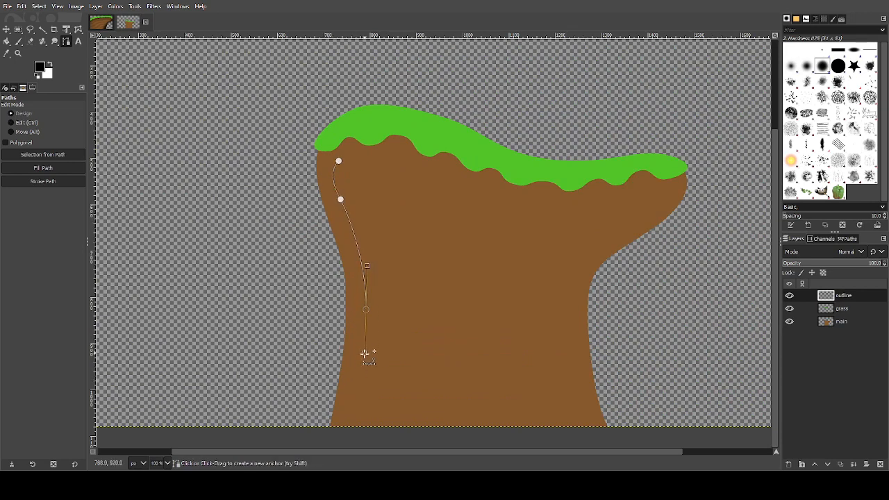
left_click_drag(362, 438, 363, 451)
scroll(371, 417, "down", 2)
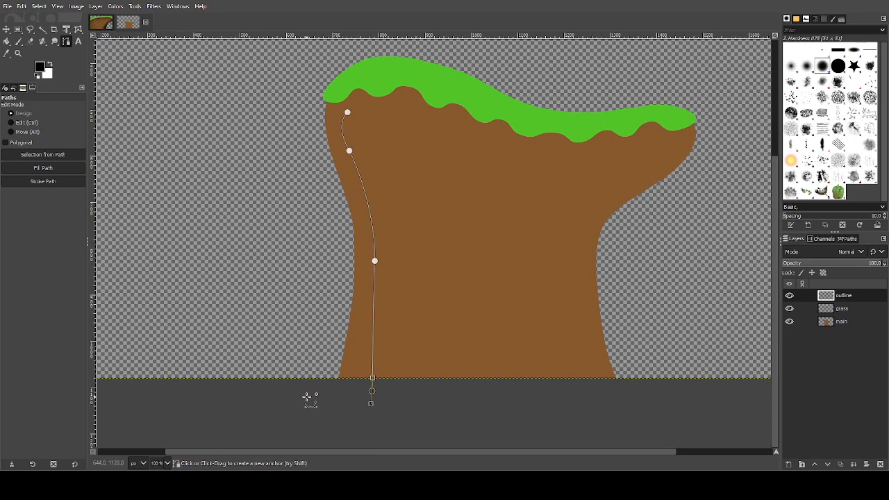
Continue the path from its upper anchor in waves just below the left part of the grass edge.
left_click(347, 112)
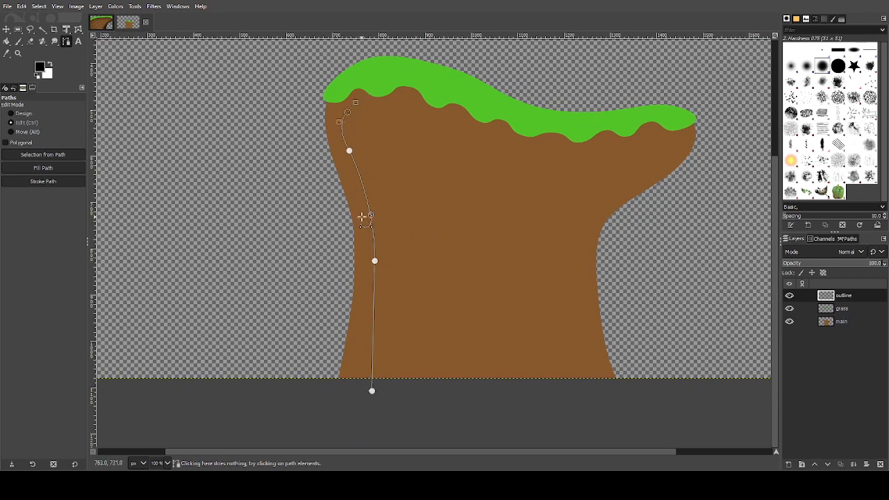
left_click(373, 393)
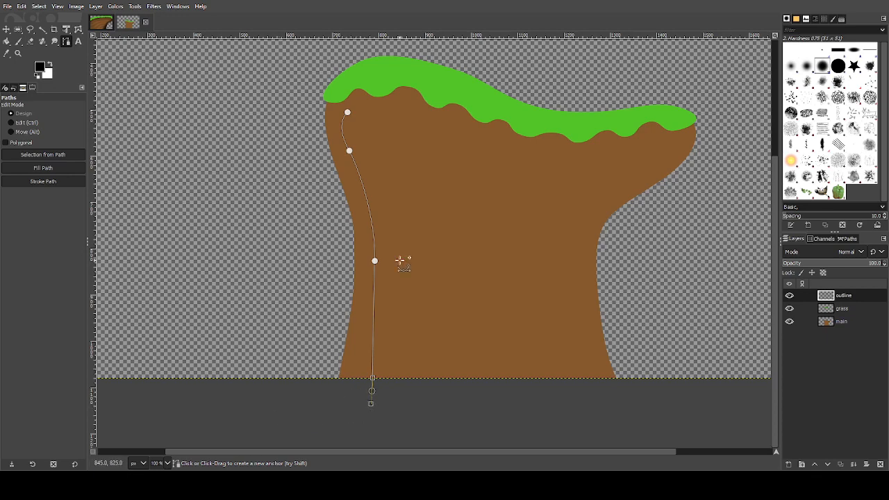
scroll(402, 292, "up", 2)
scroll(385, 302, "up", 1)
scroll(360, 213, "down", 3)
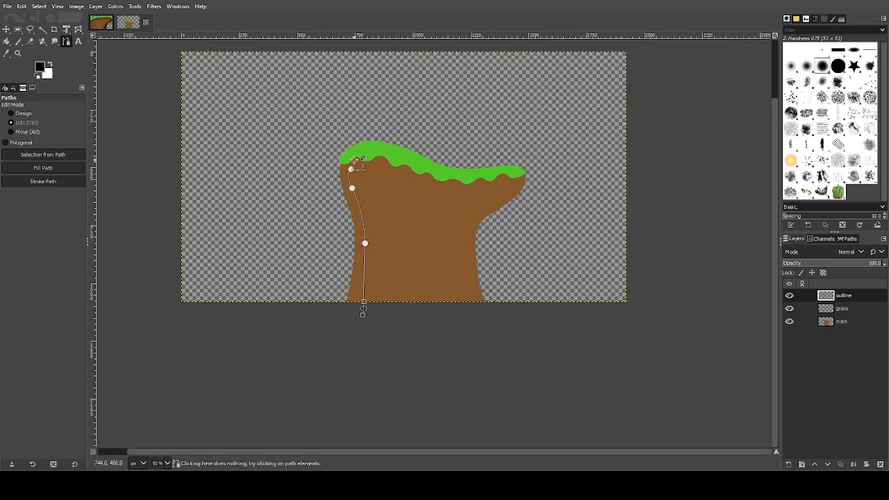
scroll(358, 158, "up", 1)
scroll(356, 162, "up", 3)
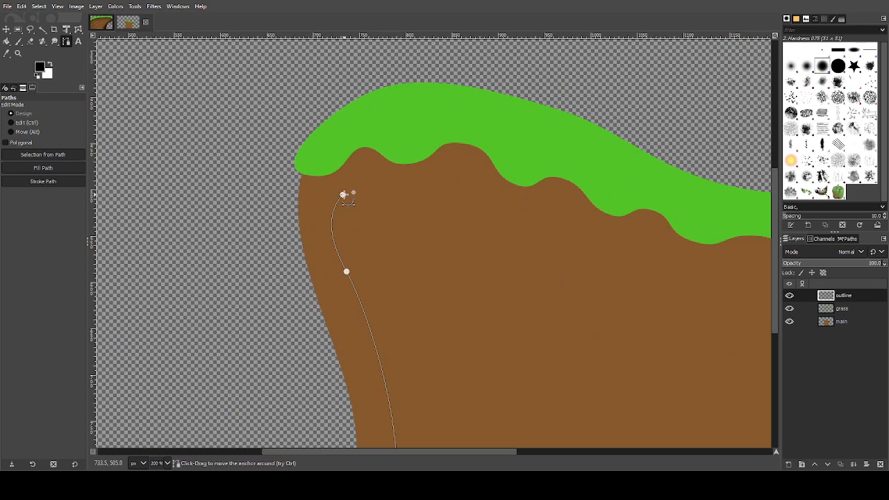
scroll(333, 205, "down", 2)
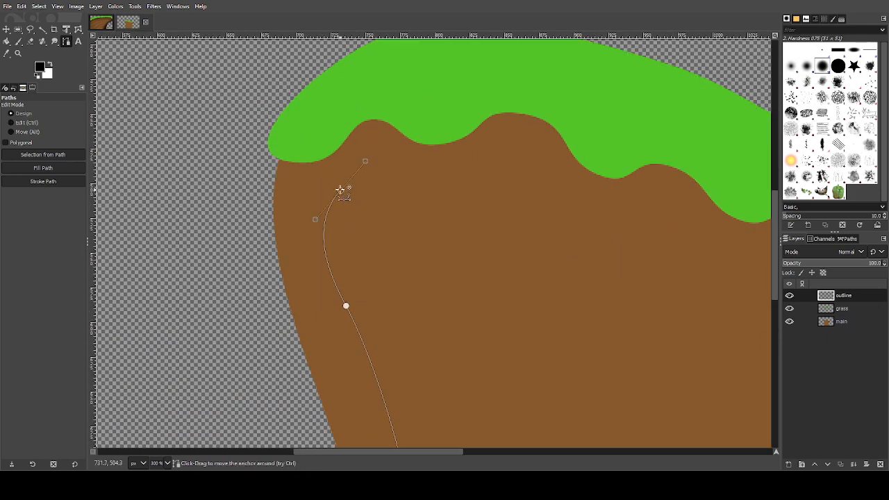
scroll(340, 189, "down", 1)
scroll(340, 189, "up", 2)
left_click_drag(328, 172, 494, 201)
left_click_drag(535, 226, 627, 219)
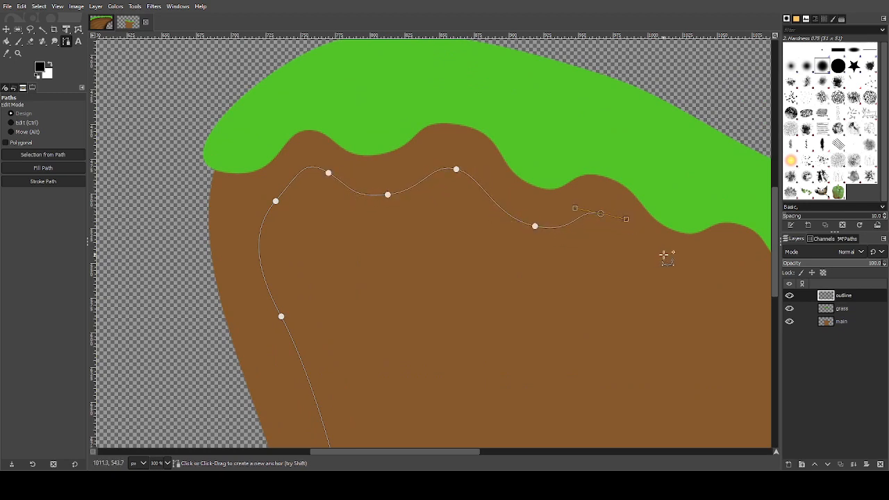
left_click_drag(675, 262, 710, 271)
Extend the wavy path beneath the middle of the grass edge, following each bump at a small distance.
left_click_drag(635, 265, 204, 170)
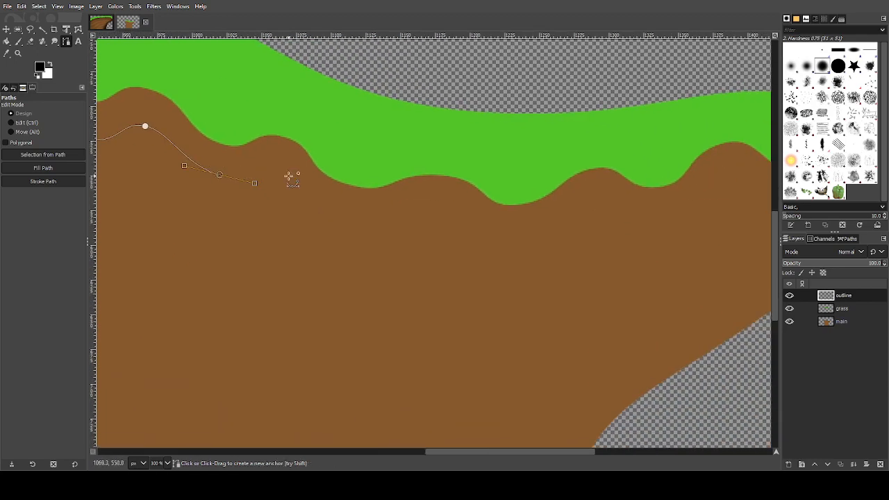
left_click_drag(280, 179, 311, 187)
left_click_drag(358, 218, 394, 215)
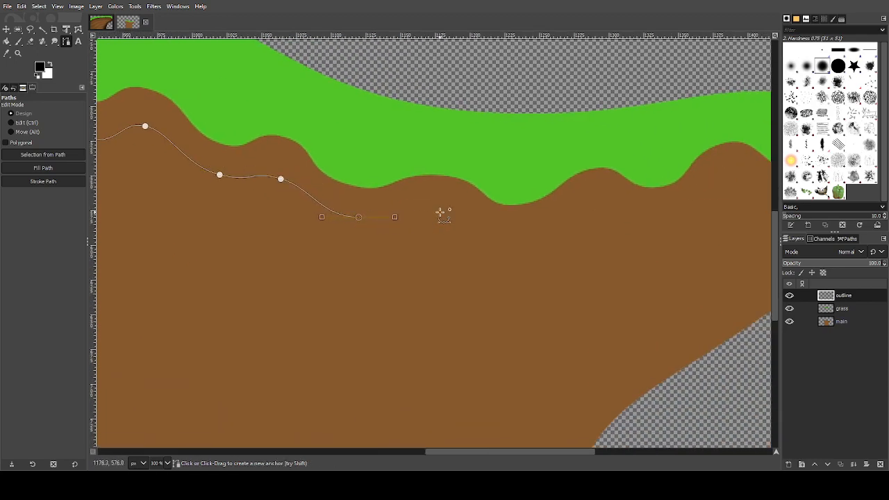
left_click_drag(446, 210, 556, 227)
left_click_drag(597, 205, 621, 196)
Carry the wavy path on beneath the right part of the grass edge toward the cliff's right tip.
left_click_drag(504, 199, 171, 257)
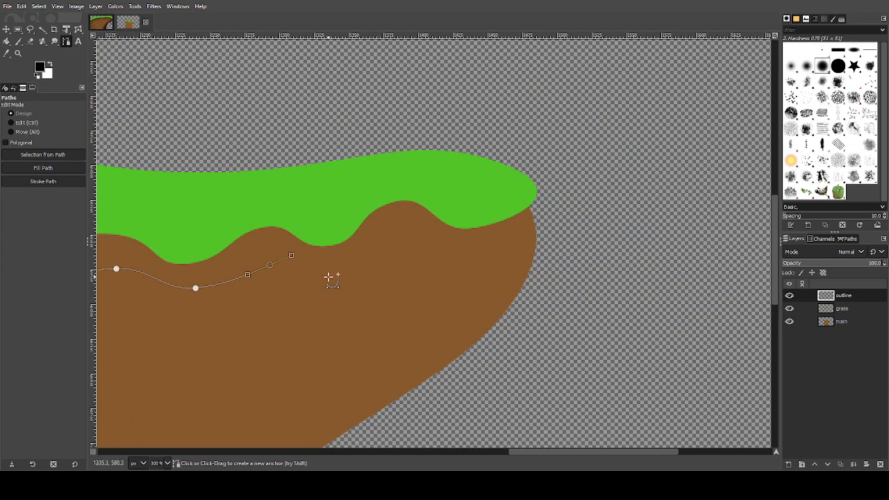
left_click_drag(328, 277, 357, 276)
left_click(399, 240)
left_click_drag(399, 241, 430, 231)
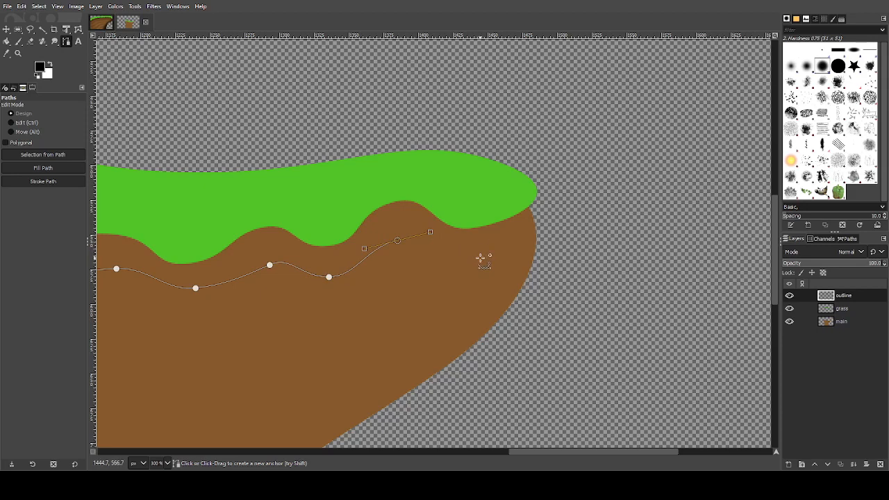
left_click_drag(491, 261, 528, 241)
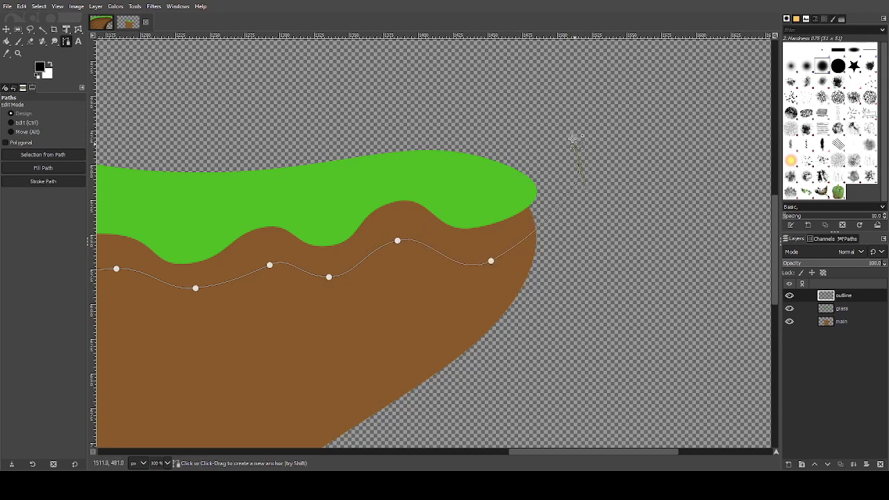
scroll(574, 139, "down", 3, "ctrl")
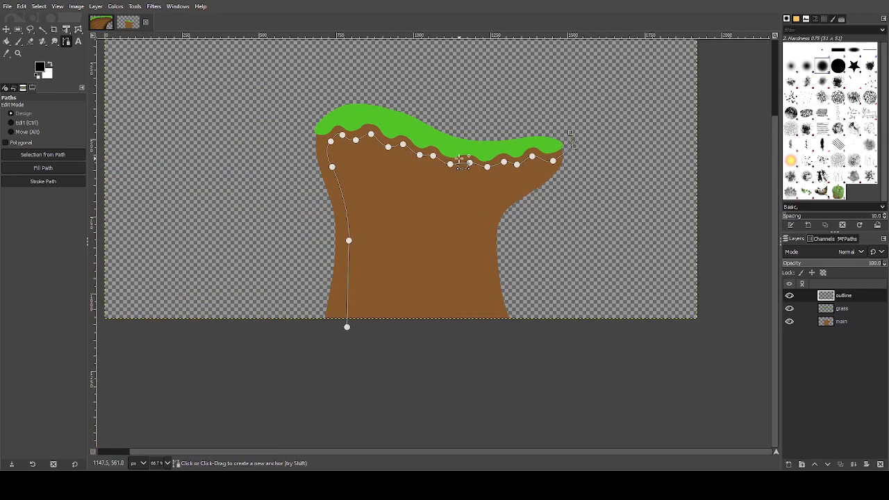
scroll(493, 151, "up", 3, "ctrl")
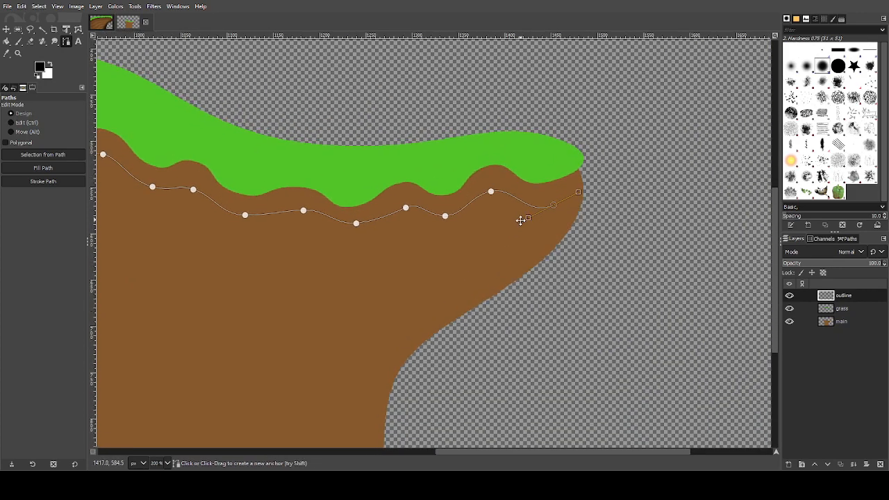
Undo the anchor near the right tip and route the path under the overhang and down inside the right edge, past the canvas bottom.
key("ctrl+z")
left_click_drag(550, 206, 543, 215)
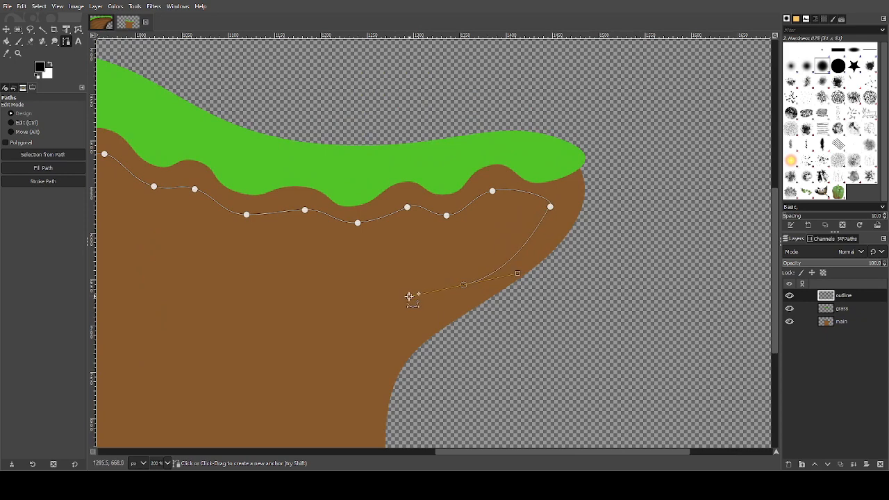
key("ctrl+z")
left_click_drag(515, 250, 448, 285)
left_click_drag(366, 384, 358, 432)
left_click_drag(464, 301, 523, 130)
scroll(523, 129, "down", 3)
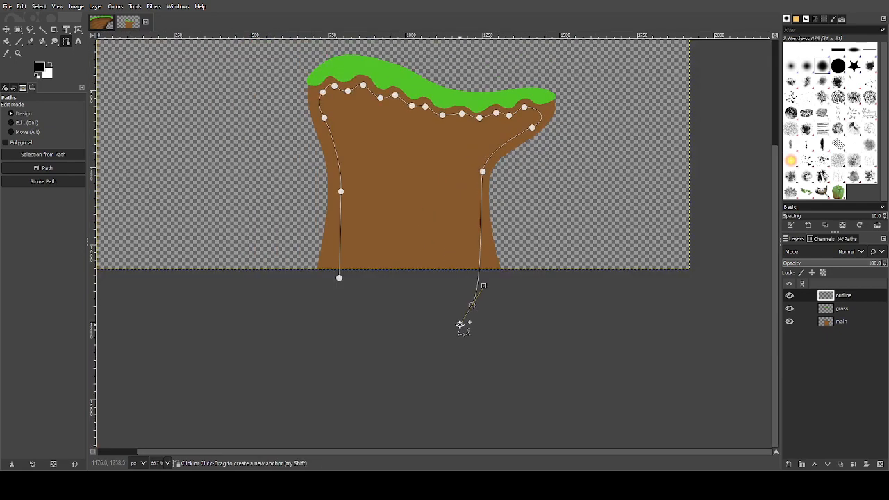
left_click_drag(460, 325, 464, 324)
left_click_drag(553, 198, 576, 232)
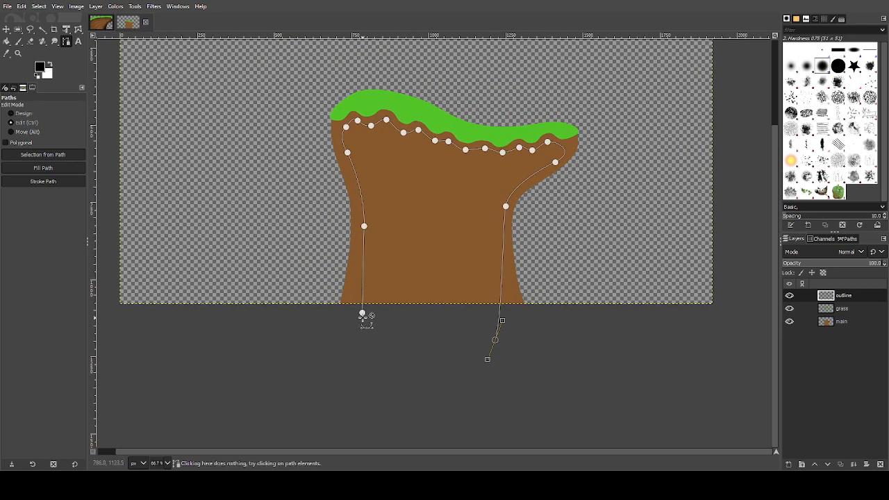
Try to close the path by connecting its two lower end anchors below the canvas.
scroll(364, 312, "up", 2)
key("ctrl")
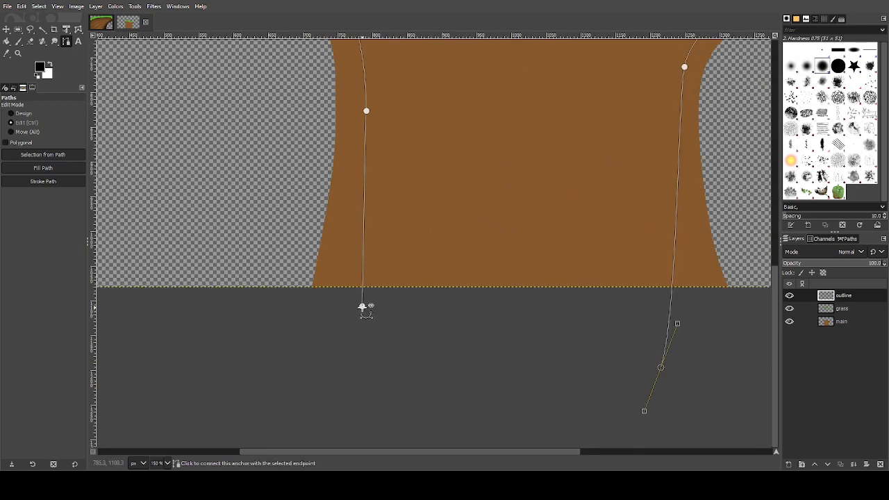
left_click(362, 307, "ctrl")
scroll(463, 262, "up", 1)
scroll(462, 262, "right", 1)
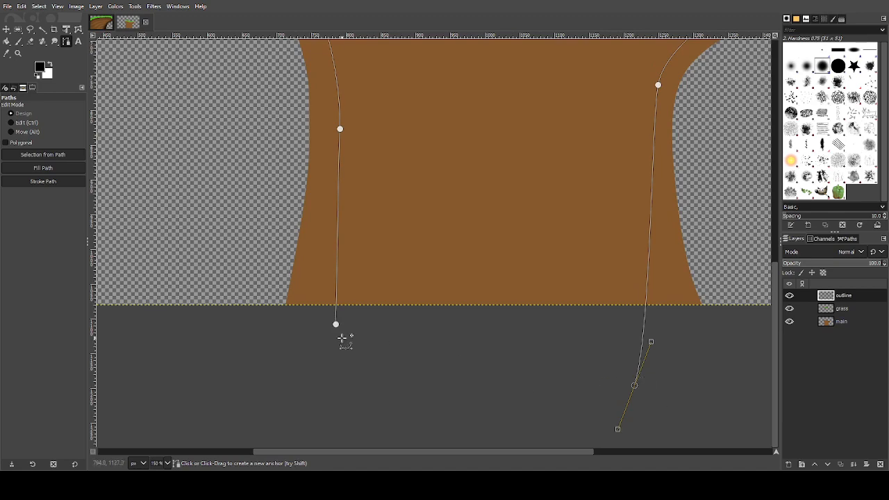
Fill the inner cliff path with solid black on the outline layer.
scroll(482, 338, "down", 4)
scroll(519, 341, "up", 3)
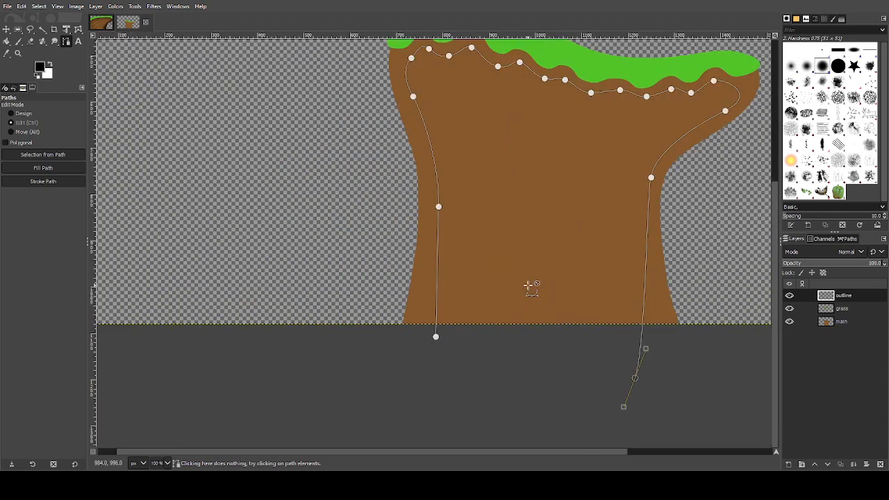
scroll(508, 281, "down", 2)
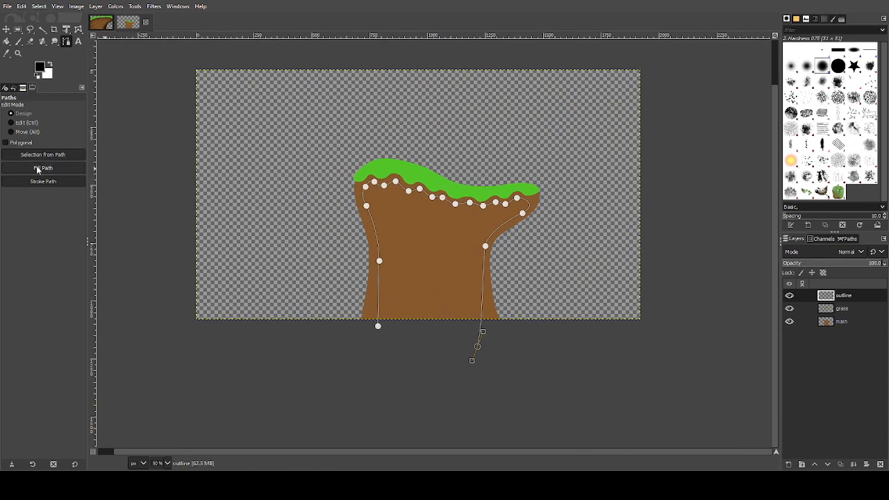
left_click(38, 170)
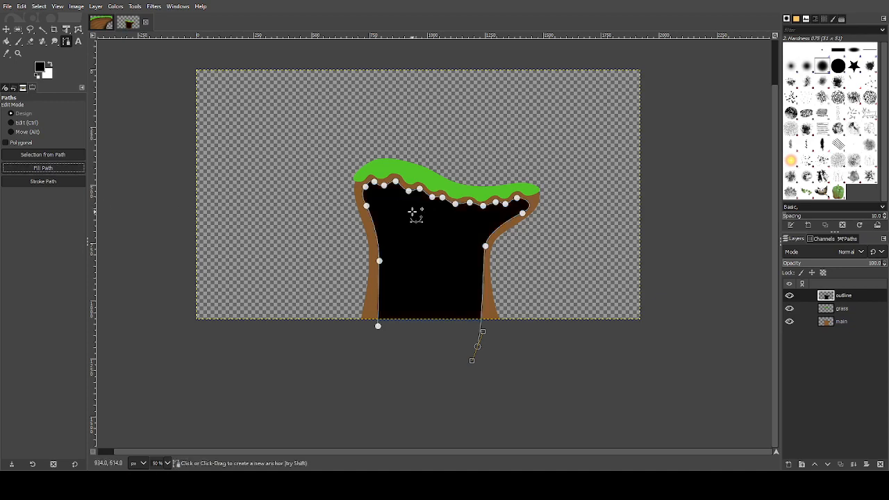
scroll(415, 210, "up", 2)
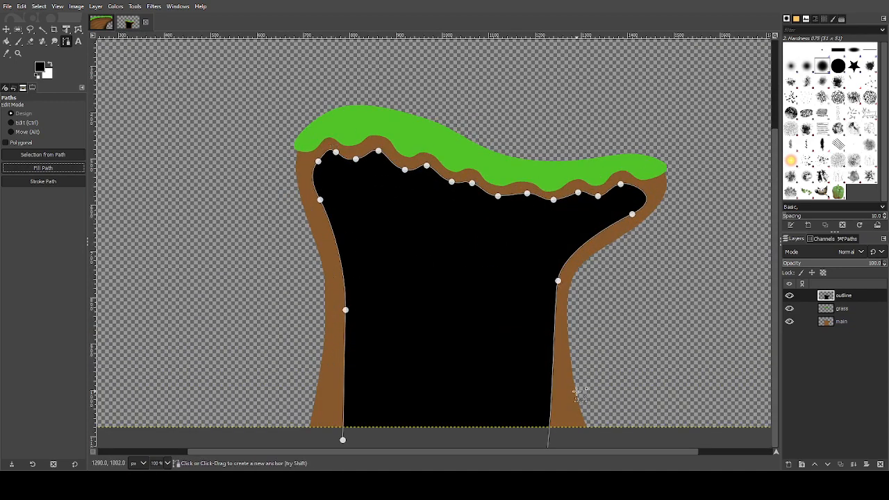
Undo the black fill and create a selection from the inner cliff path.
key("ctrl+z")
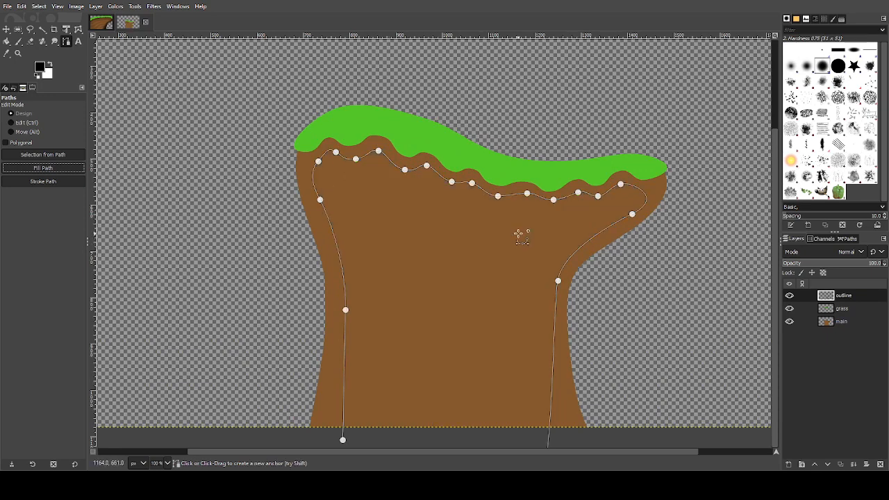
left_click_drag(375, 145, 400, 107)
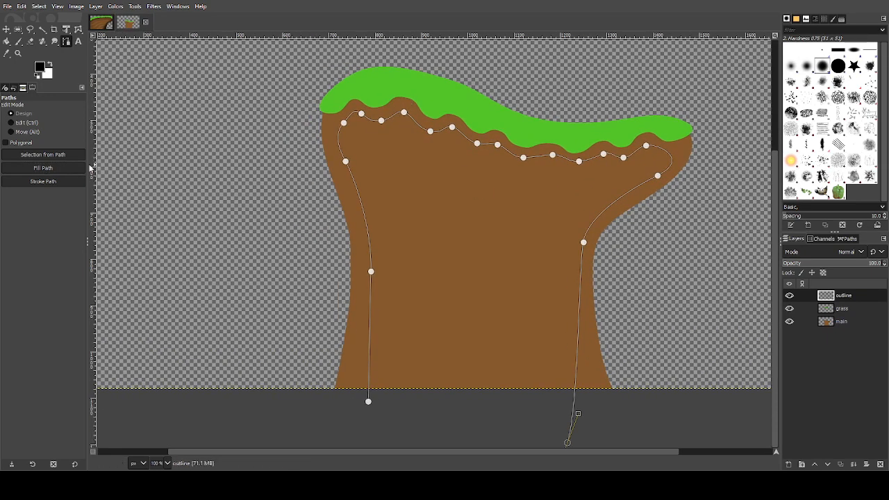
left_click(43, 154)
scroll(459, 247, "down", 2)
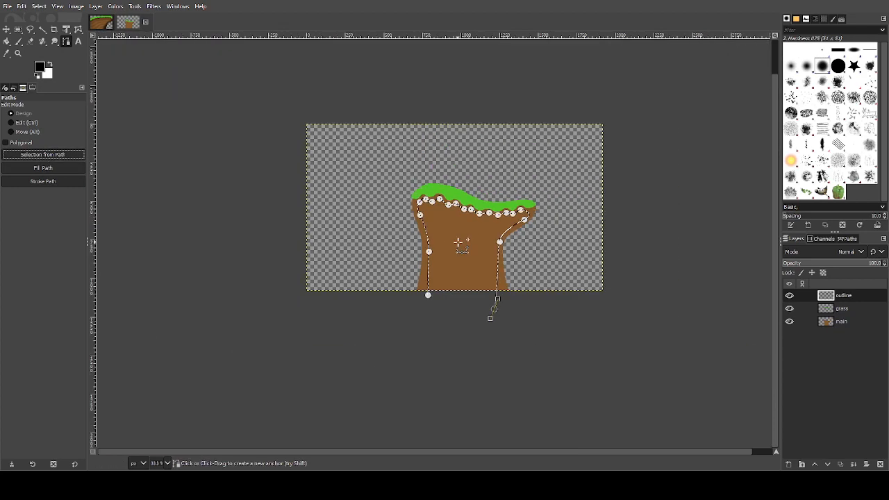
scroll(460, 274, "up", 1)
scroll(429, 358, "up", 1)
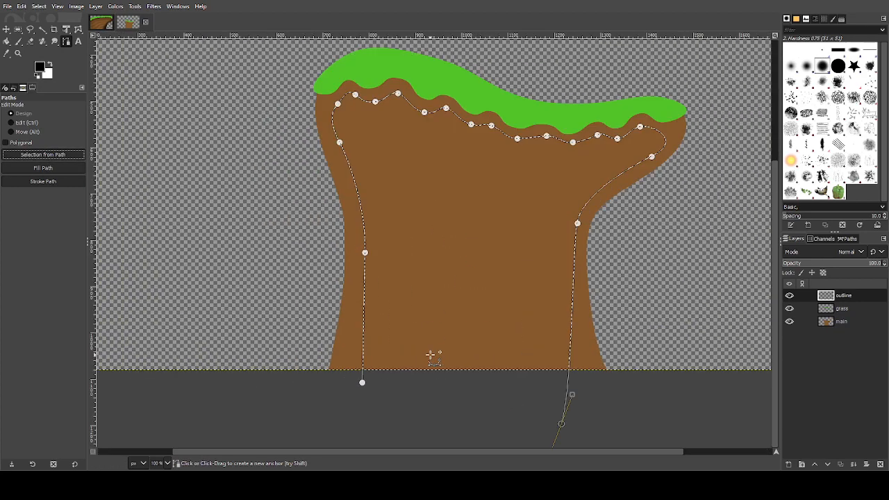
scroll(368, 375, "down", 2)
scroll(382, 362, "up", 1)
scroll(431, 190, "up", 1)
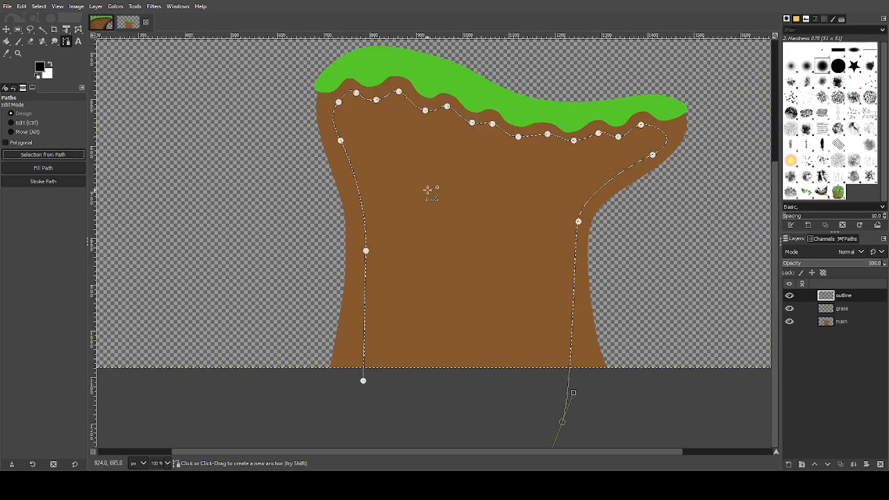
scroll(574, 164, "down", 1)
scroll(574, 162, "up", 1)
Switch to the Move tool and invert the selection so it covers everything outside the inner cliff shape.
key("m")
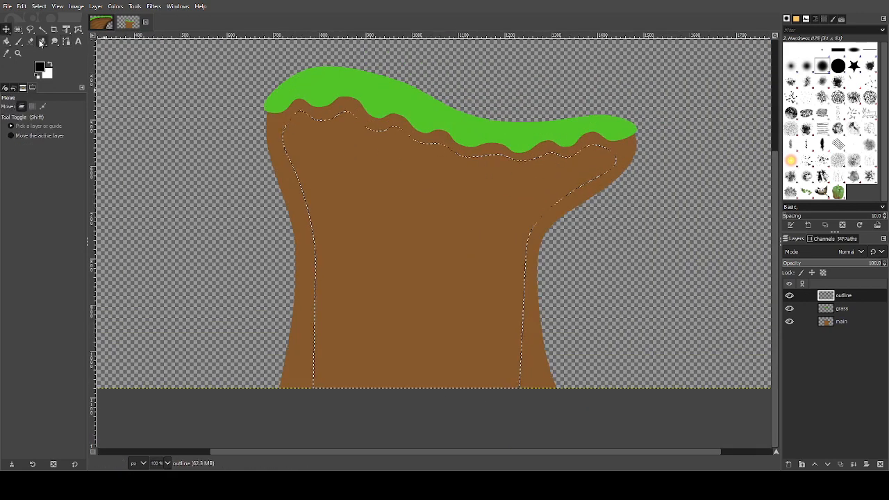
left_click_drag(430, 195, 443, 208)
scroll(506, 268, "down", 2)
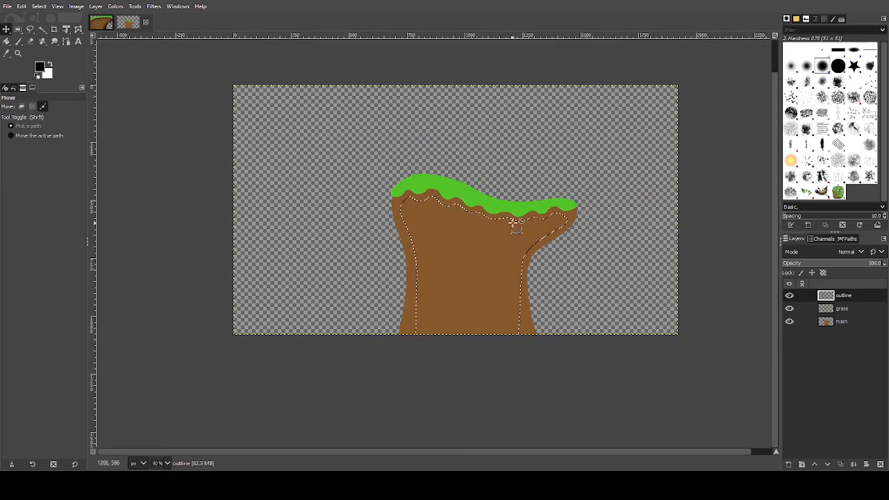
scroll(510, 169, "up", 1)
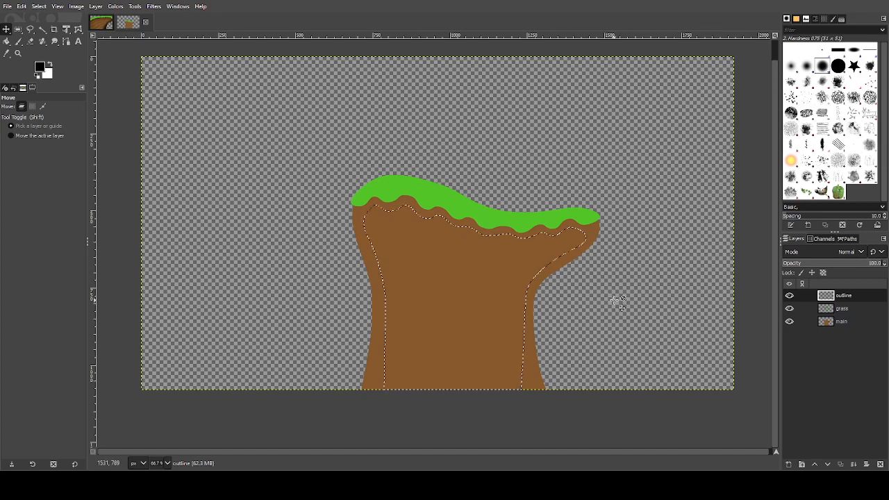
key("ctrl")
key("ctrl+i")
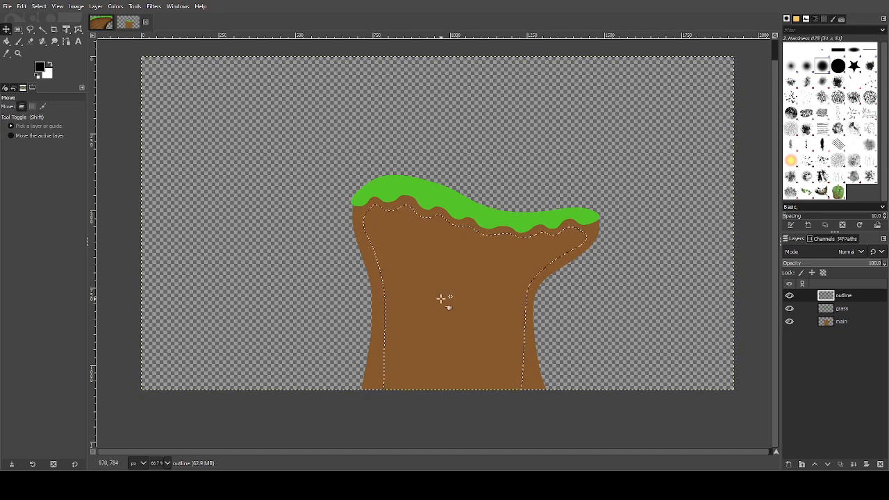
left_click_drag(470, 286, 475, 294)
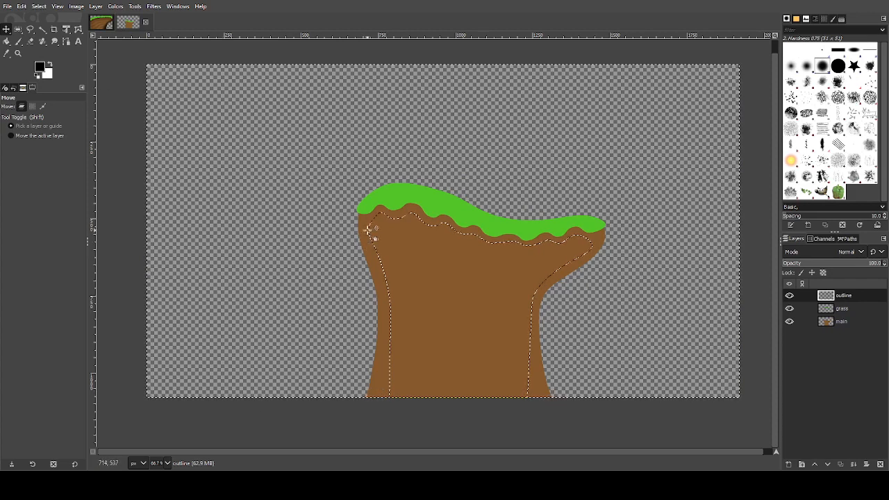
Bucket-fill the inverted selection with solid black on the outline layer and clear the selection.
left_click(7, 42)
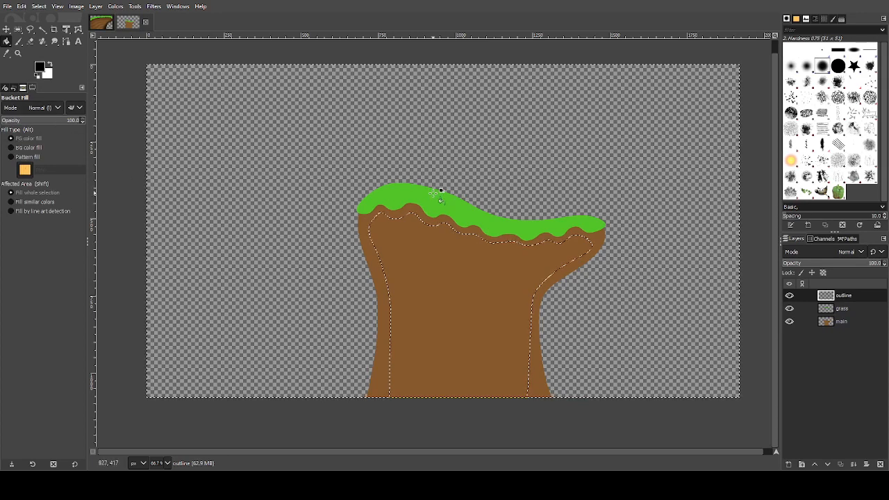
scroll(627, 236, "up", 2)
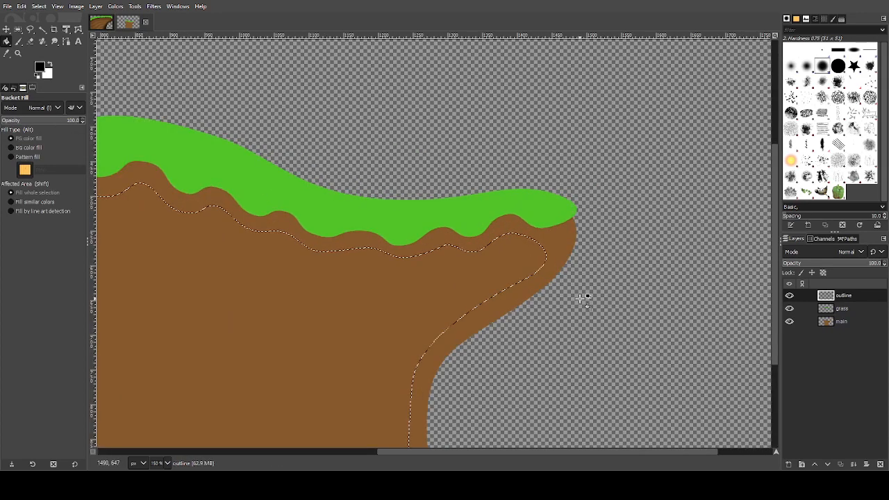
left_click(583, 297)
scroll(567, 318, "down", 5)
scroll(560, 306, "up", 2)
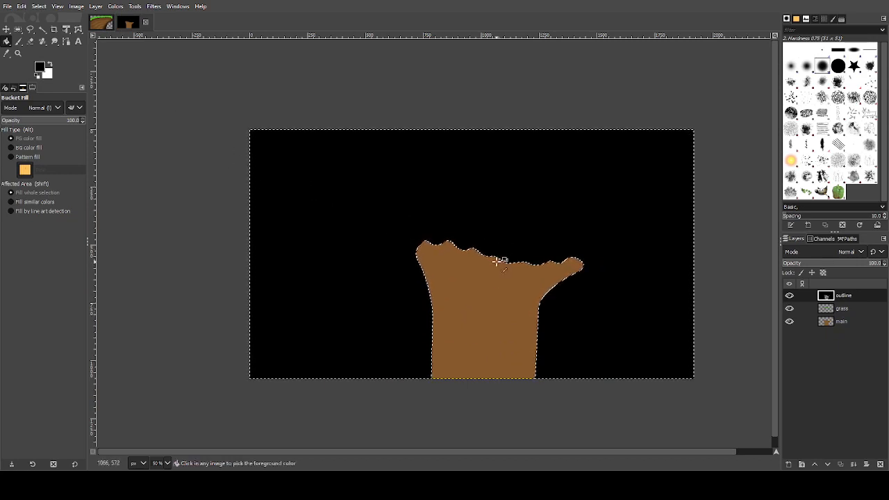
scroll(496, 260, "up", 1)
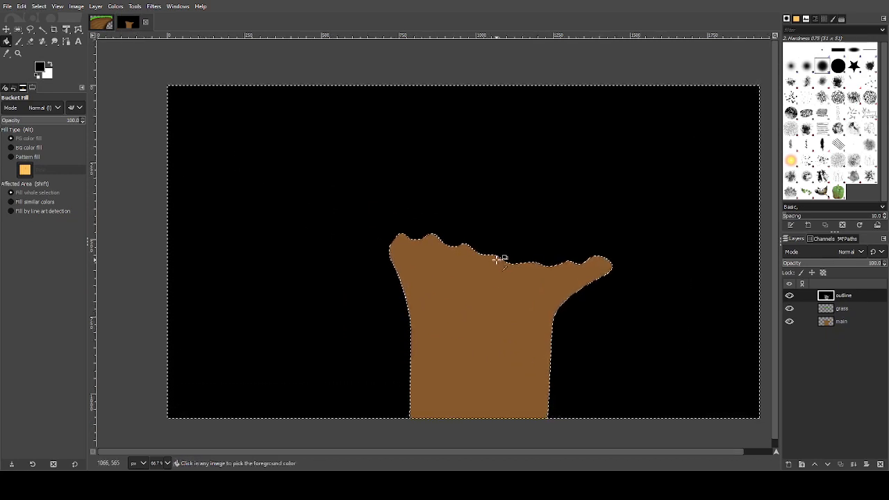
key("ctrl+shift+a")
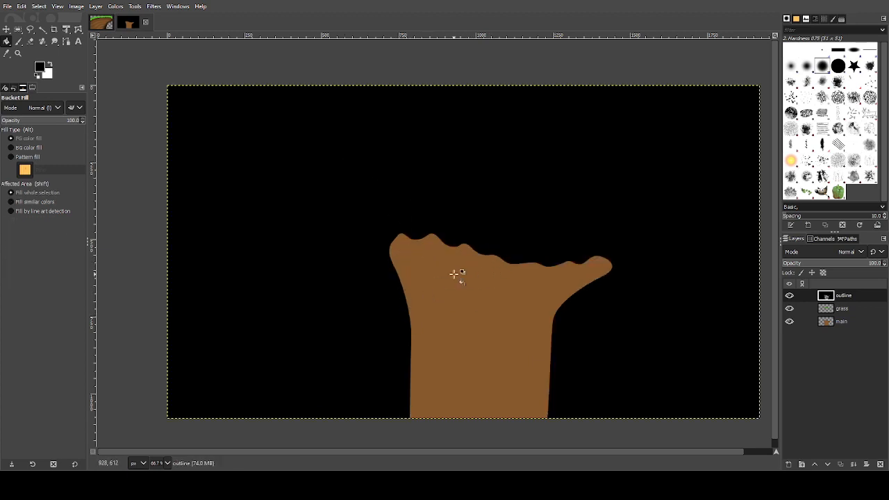
scroll(460, 273, "down", 2)
scroll(458, 272, "up", 1)
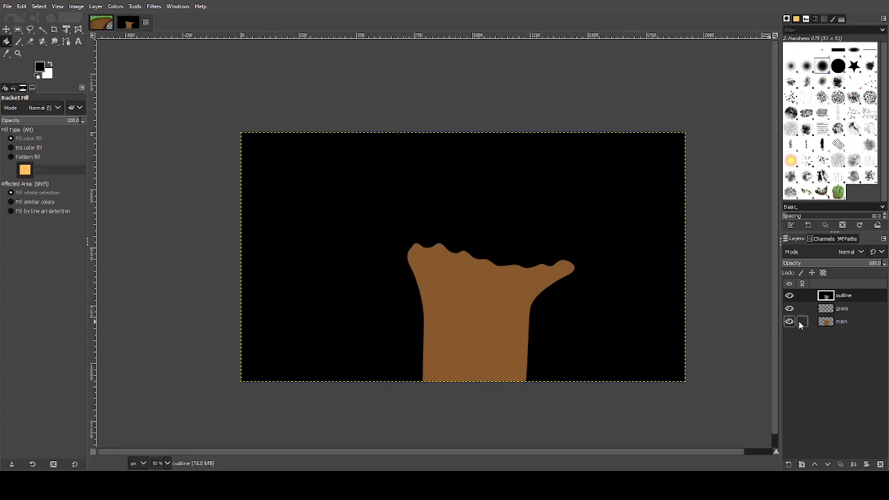
scroll(405, 292, "up", 2)
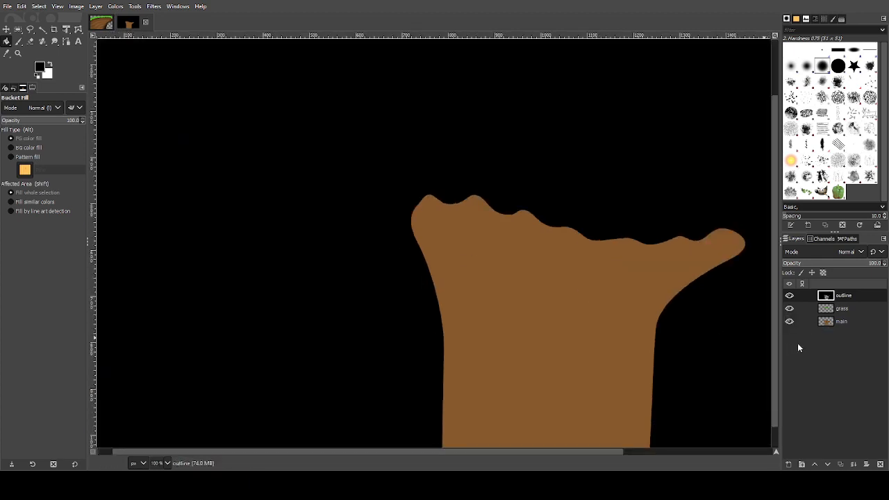
scroll(531, 326, "down", 4)
scroll(532, 327, "up", 1)
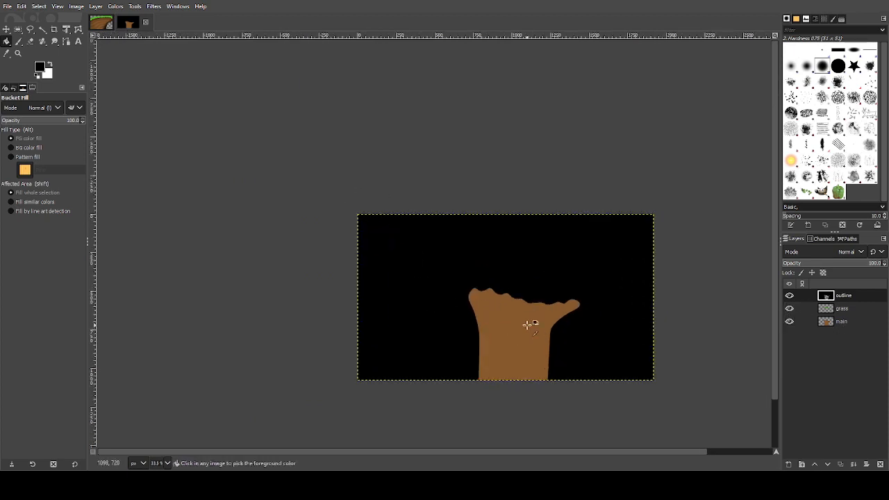
scroll(528, 325, "up", 1)
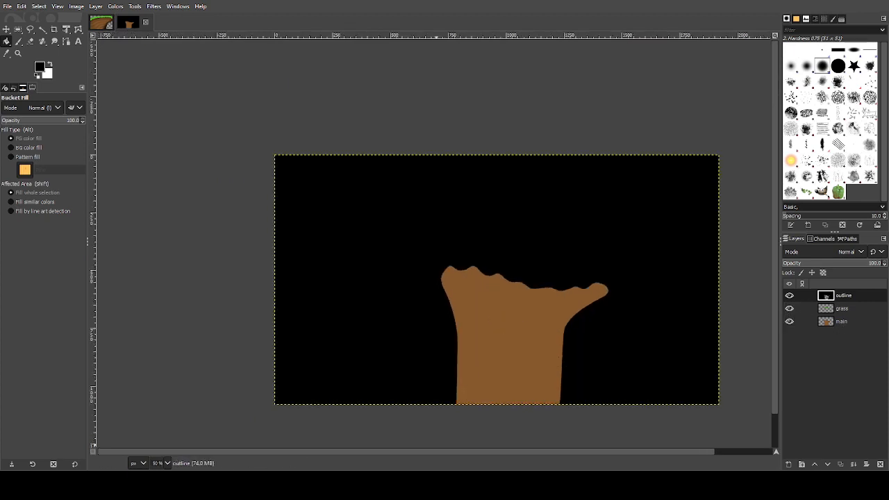
Fuzzy-select the empty area around the cliff on the main layer and delete that area from the outline layer.
left_click(44, 30)
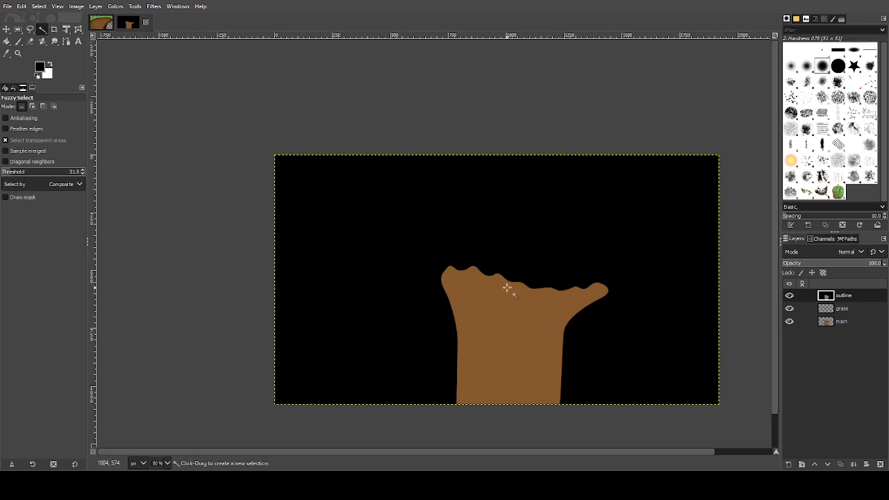
left_click(829, 321)
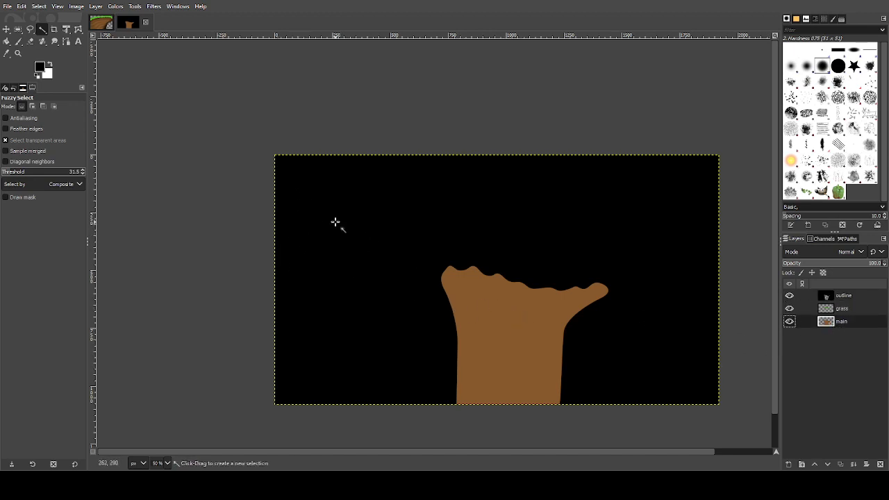
left_click(308, 212)
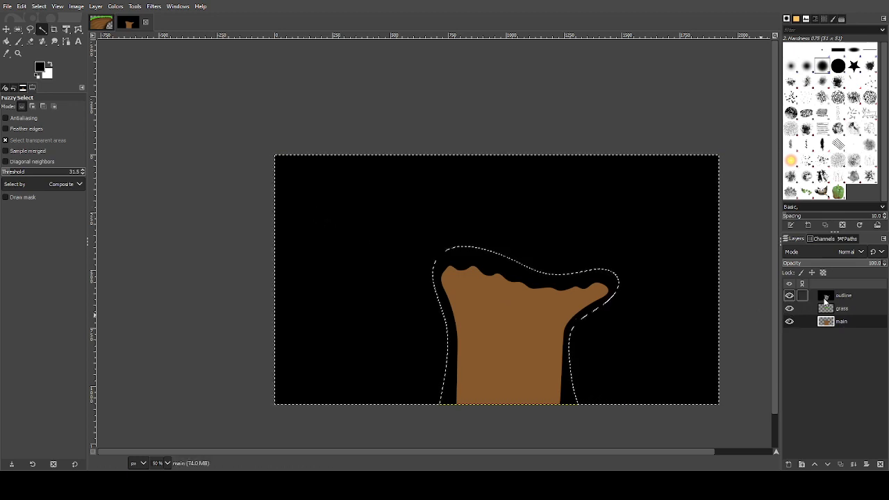
left_click(826, 299)
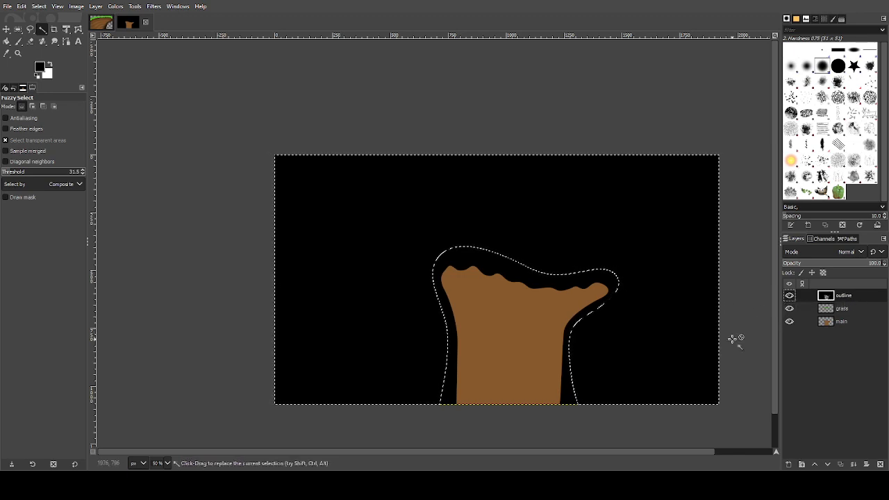
key("Delete")
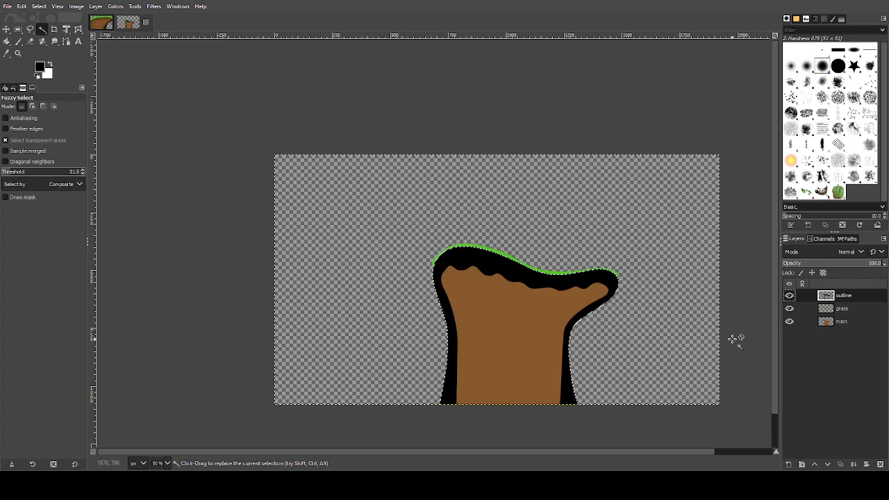
Examine how the black outline follows the cliff and covers the grass, and compare it with the reference cliff image.
scroll(538, 266, "up", 1, "ctrl")
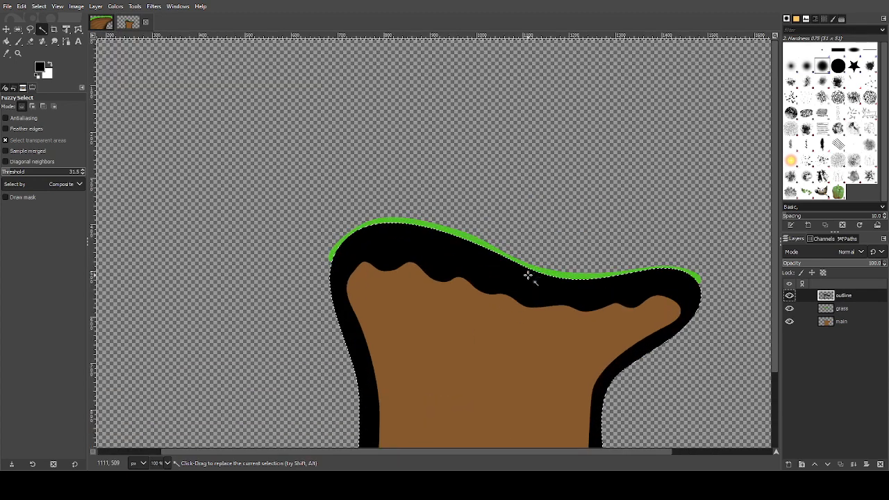
scroll(526, 277, "down", 1, "ctrl")
scroll(562, 311, "up", 3, "ctrl")
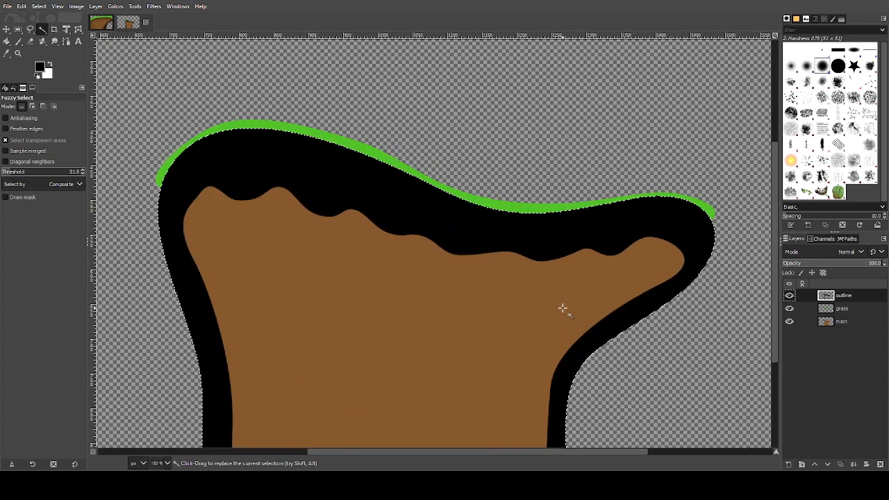
scroll(567, 300, "down", 2, "ctrl")
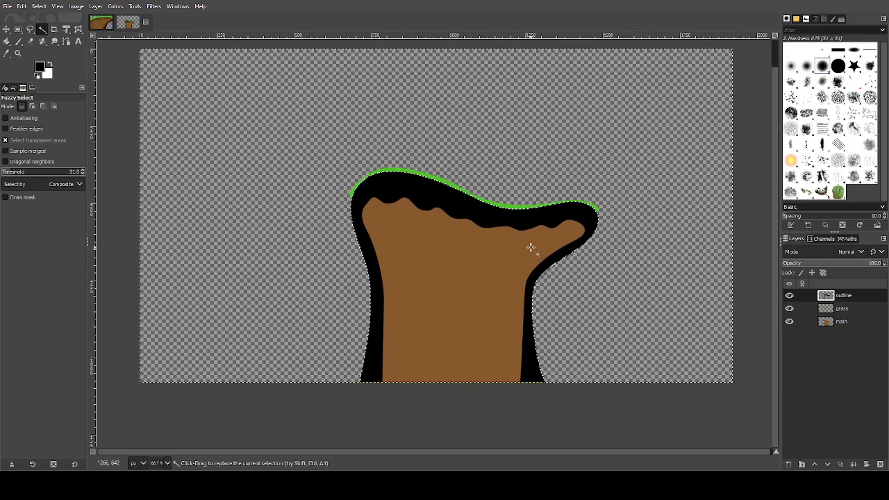
left_click_drag(607, 243, 594, 252)
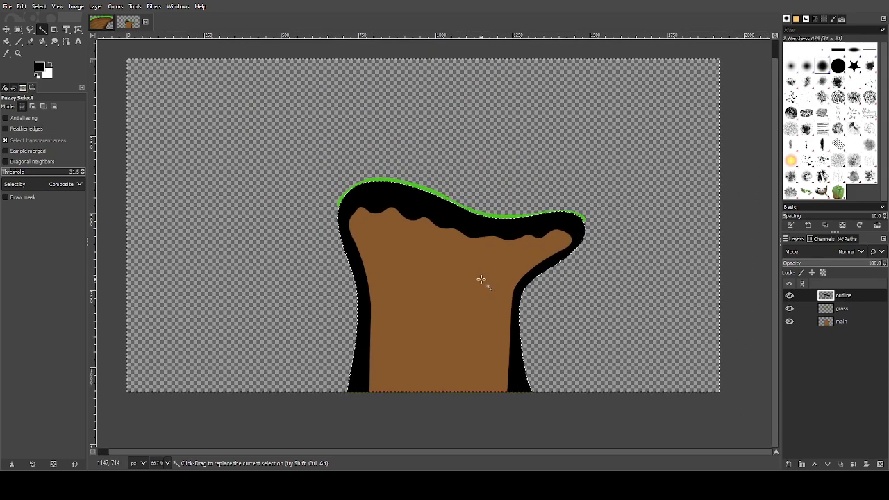
scroll(532, 268, "up", 1, "ctrl")
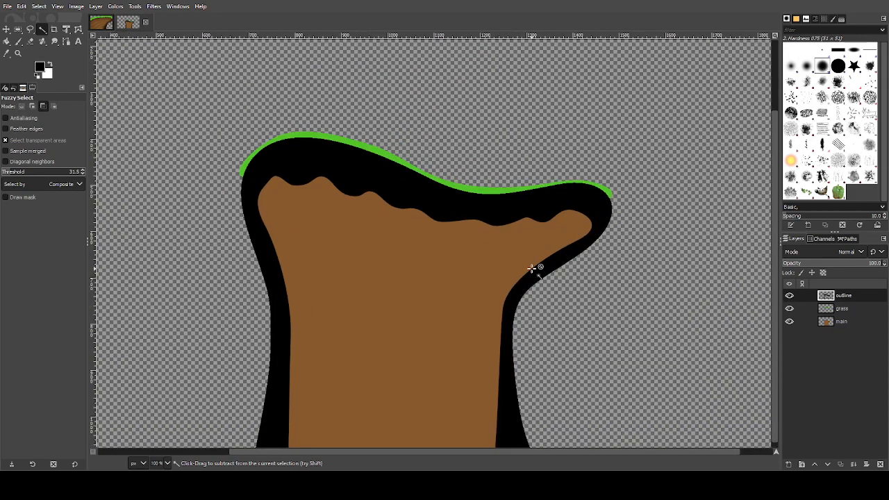
scroll(532, 268, "up", 1, "ctrl")
scroll(466, 243, "down", 3, "ctrl")
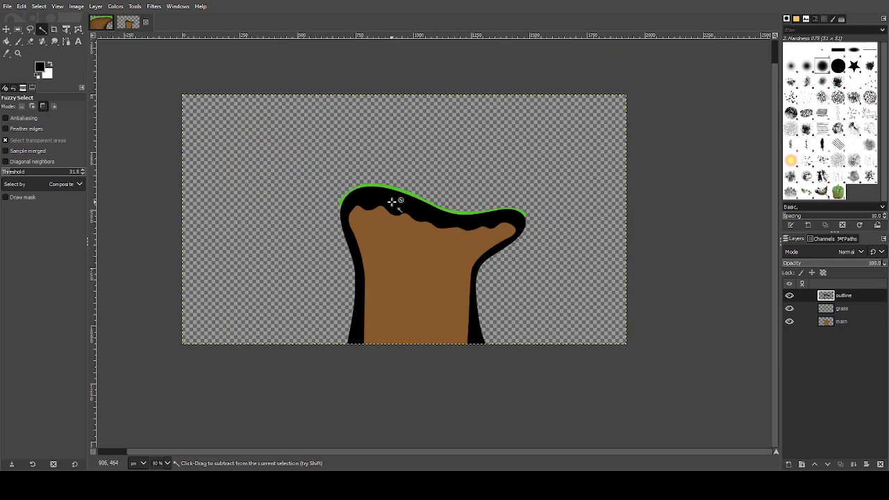
scroll(341, 178, "up", 2, "ctrl")
scroll(341, 177, "up", 1, "ctrl")
scroll(371, 226, "right", 3)
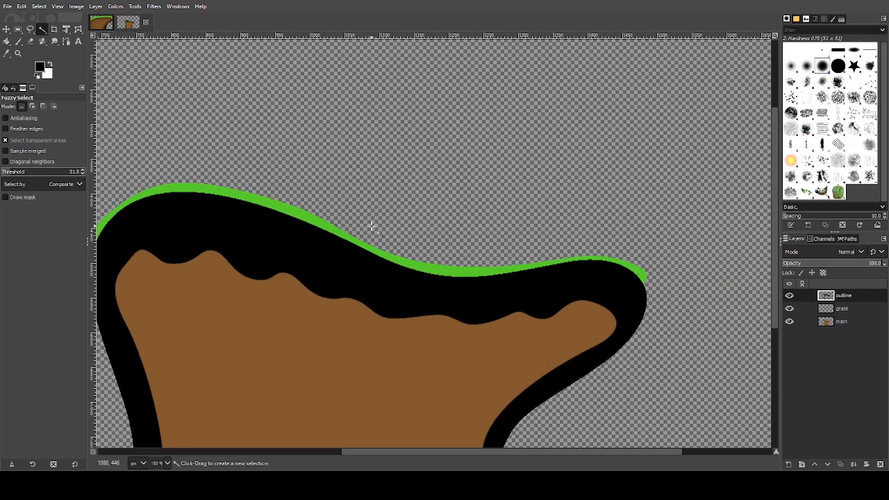
scroll(572, 213, "down", 1)
scroll(490, 206, "up", 1, "ctrl")
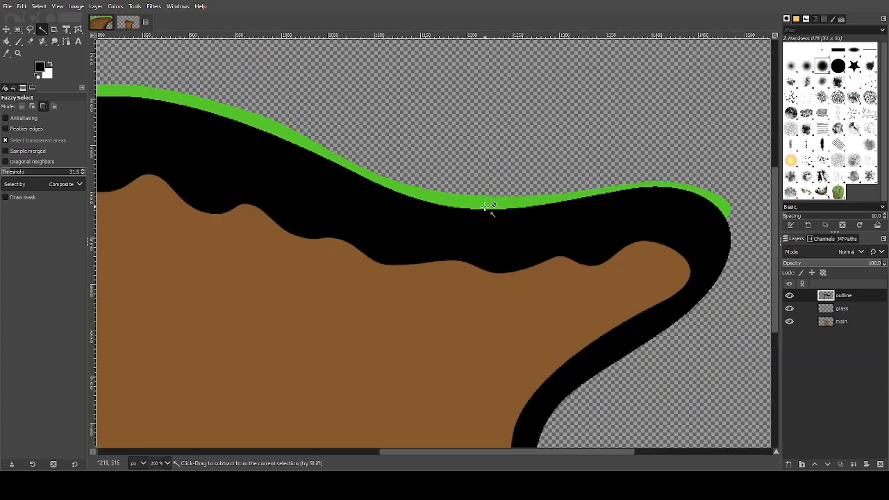
left_click(109, 23)
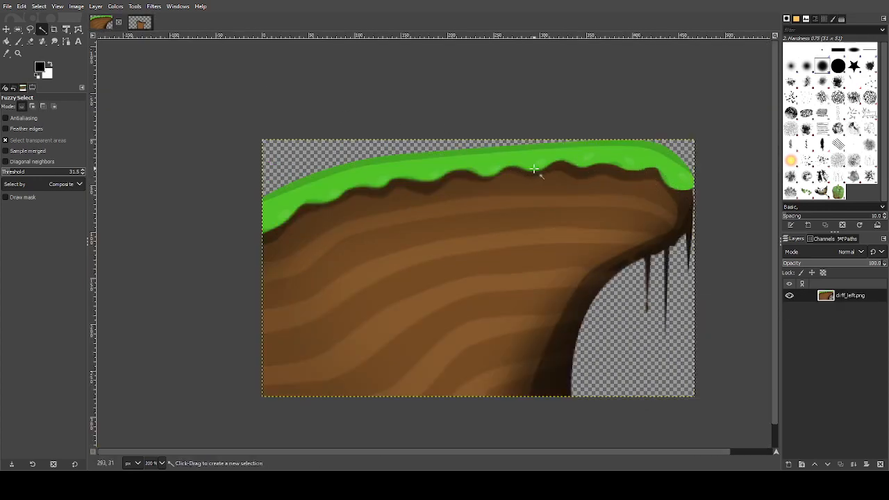
left_click(141, 28)
Move the outline layer between the grass and main layers.
scroll(338, 233, "down", 3, "ctrl")
left_click_drag(268, 313, 347, 301)
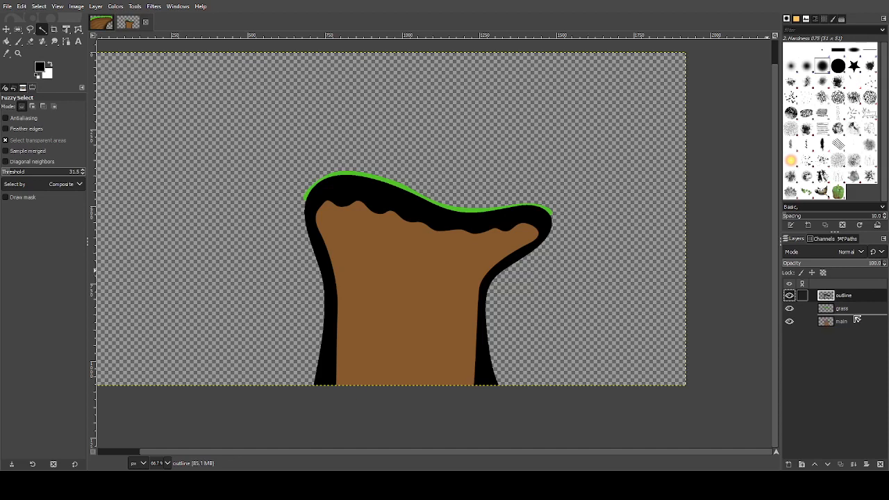
left_click_drag(856, 319, 854, 315)
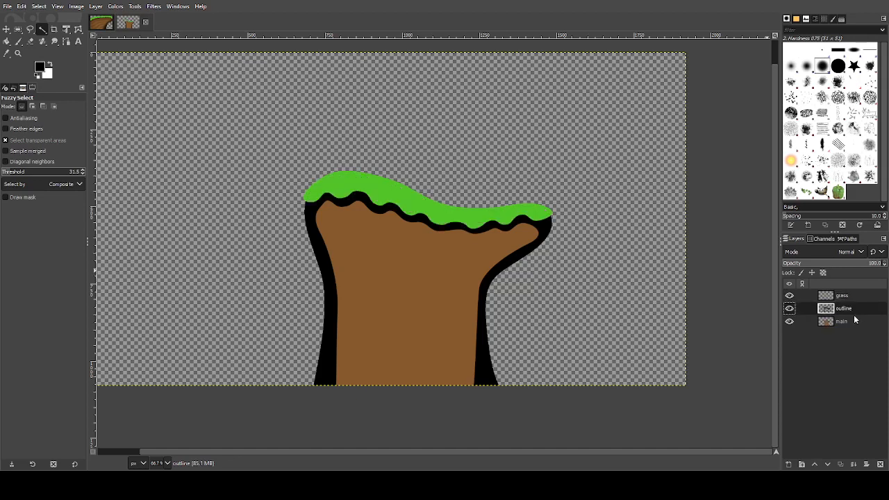
Inspect the black outline beneath the grass and compare its darkness with the edges of the reference cliff.
scroll(421, 220, "up", 2)
scroll(484, 221, "down", 1)
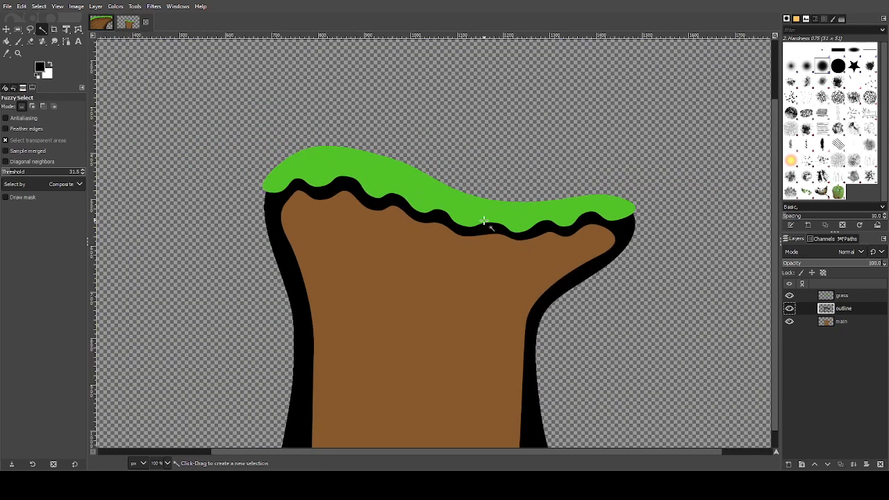
scroll(485, 221, "down", 1)
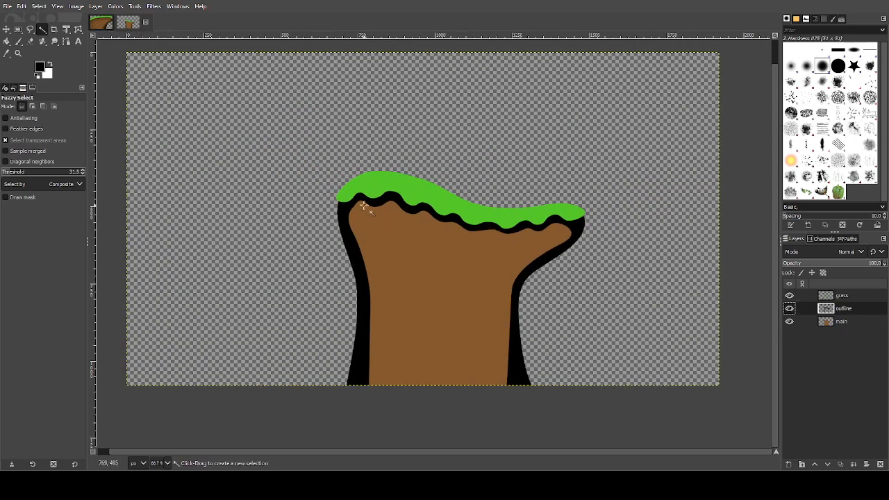
scroll(363, 207, "up", 1)
scroll(379, 203, "down", 1)
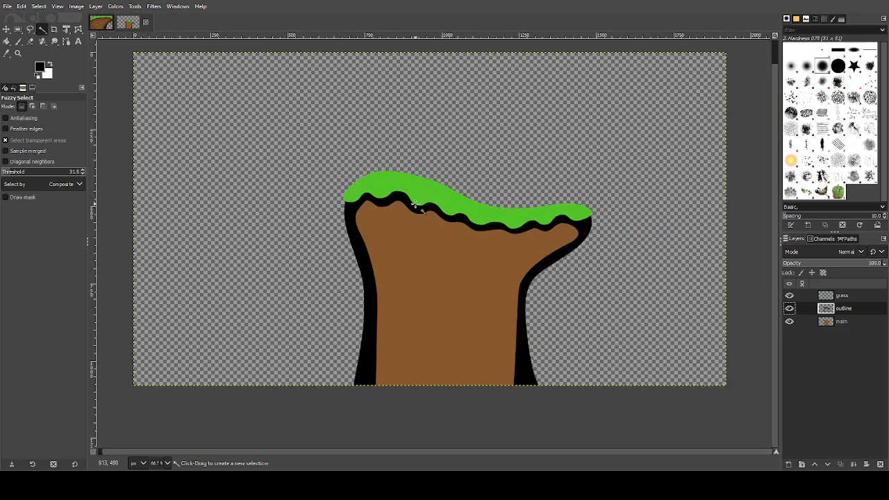
scroll(415, 205, "up", 1)
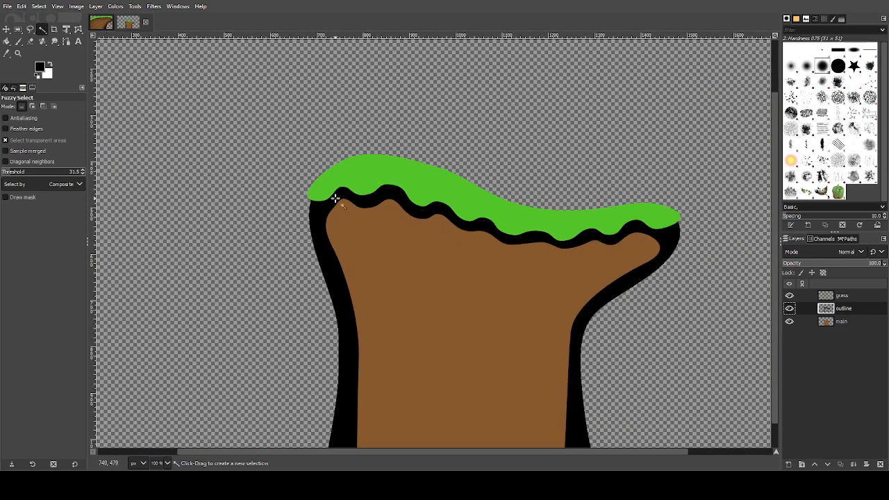
left_click_drag(382, 303, 362, 238)
left_click(101, 22)
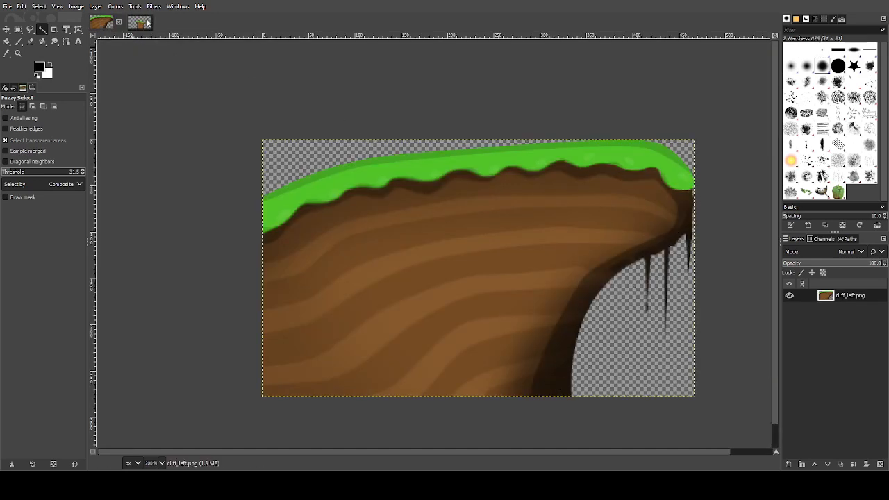
left_click(101, 22)
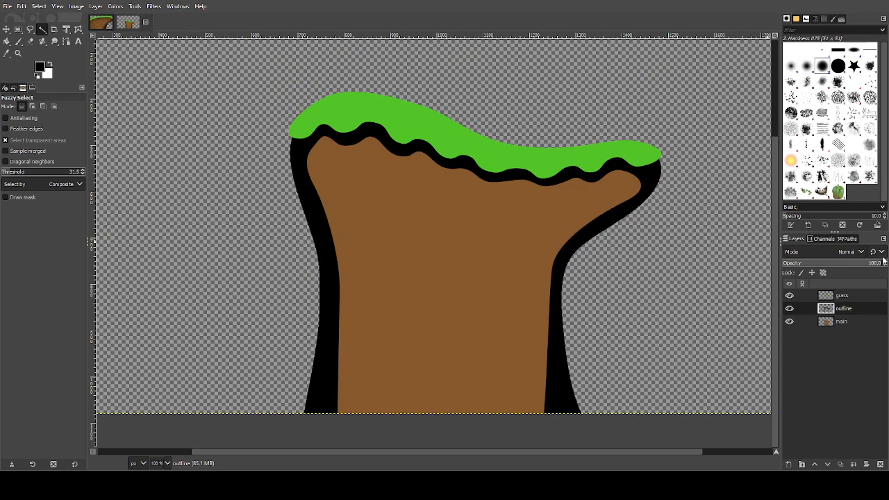
Lower the outline layer's opacity to 70, checking its tone against the reference cliff image.
left_click_drag(883, 260, 834, 270)
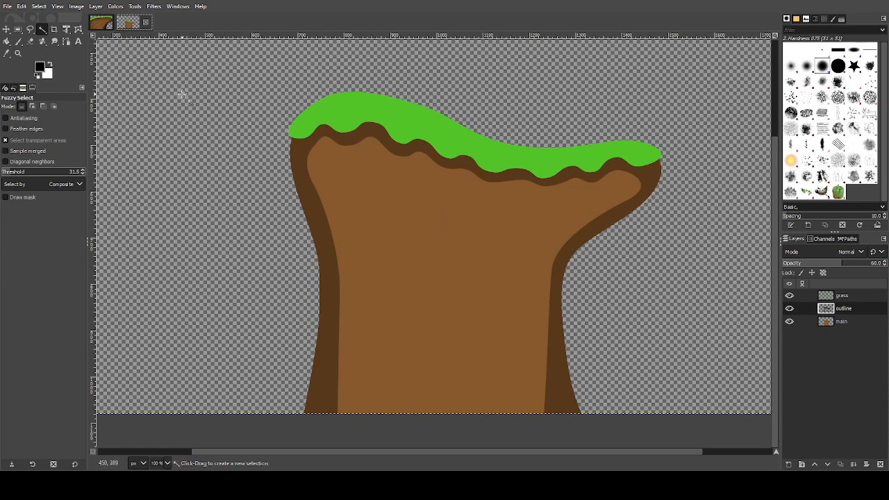
left_click(98, 25)
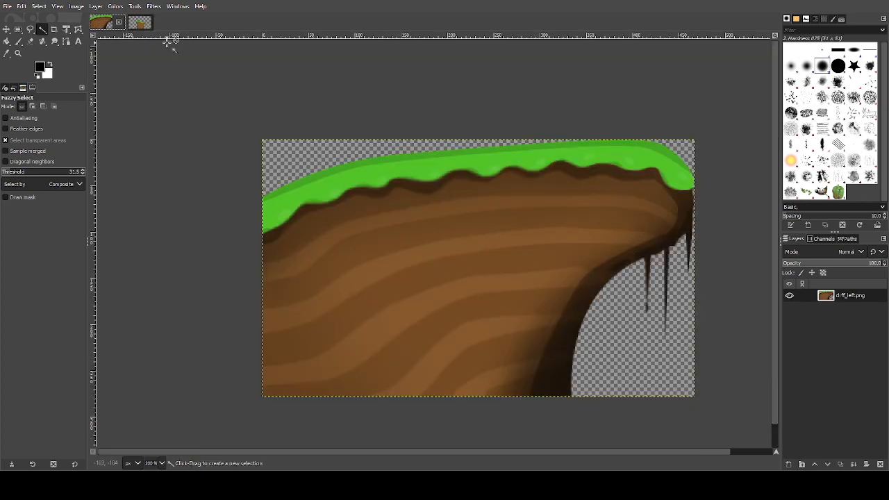
left_click(138, 25)
left_click(856, 264)
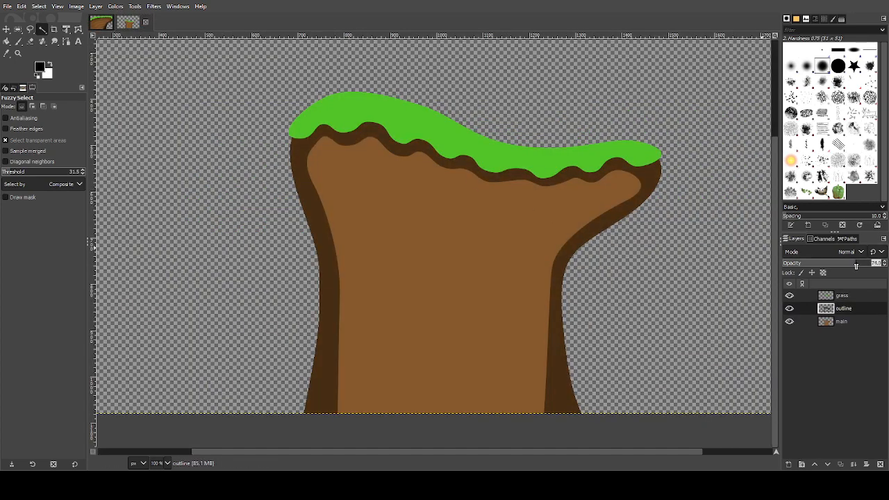
scroll(670, 257, "down", 2, "ctrl")
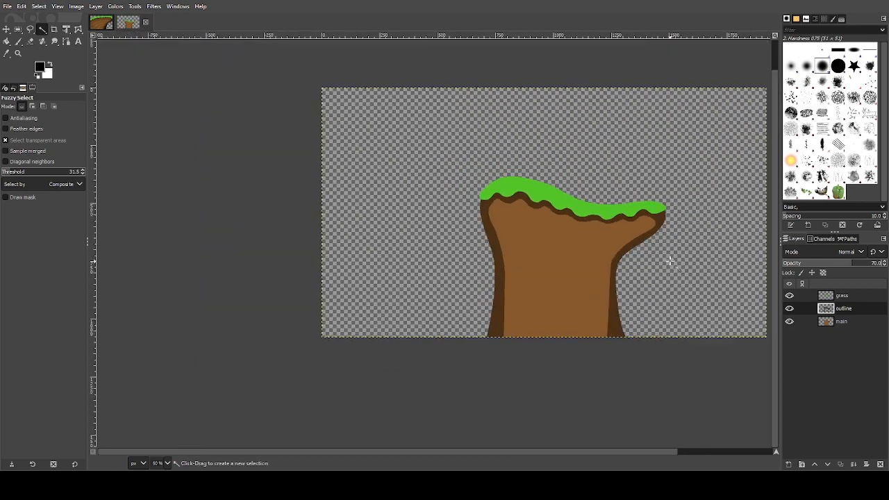
scroll(669, 258, "up", 1, "ctrl")
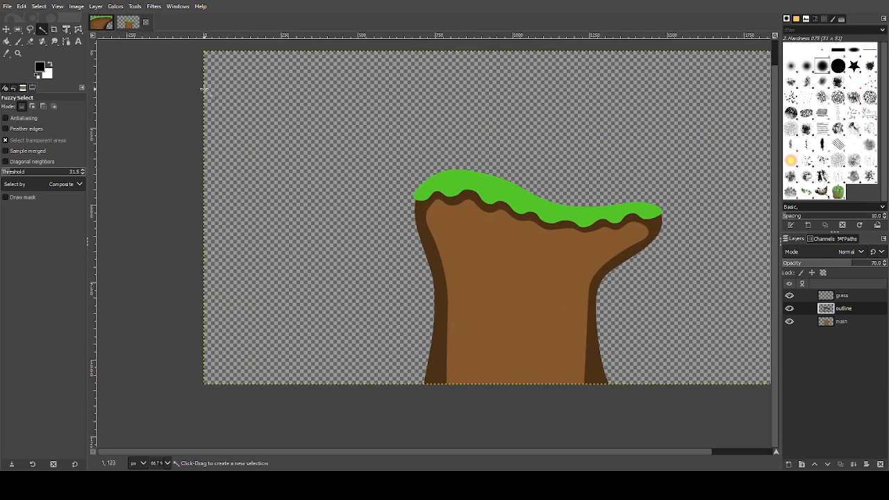
Examine the dark green band along the reference cliff's grass edge, sampling its colour and restoring the default colours.
left_click(66, 42)
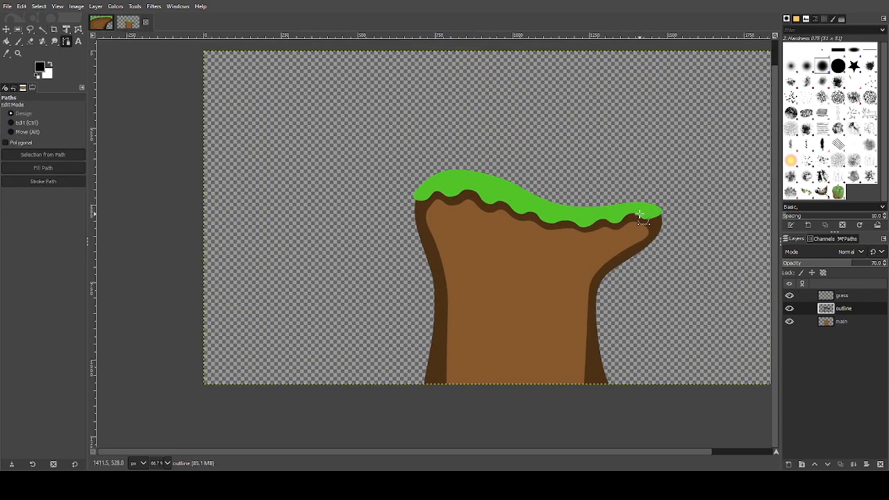
scroll(610, 215, "up", 2, "ctrl")
scroll(591, 215, "down", 1, "ctrl")
scroll(582, 215, "down", 1, "ctrl")
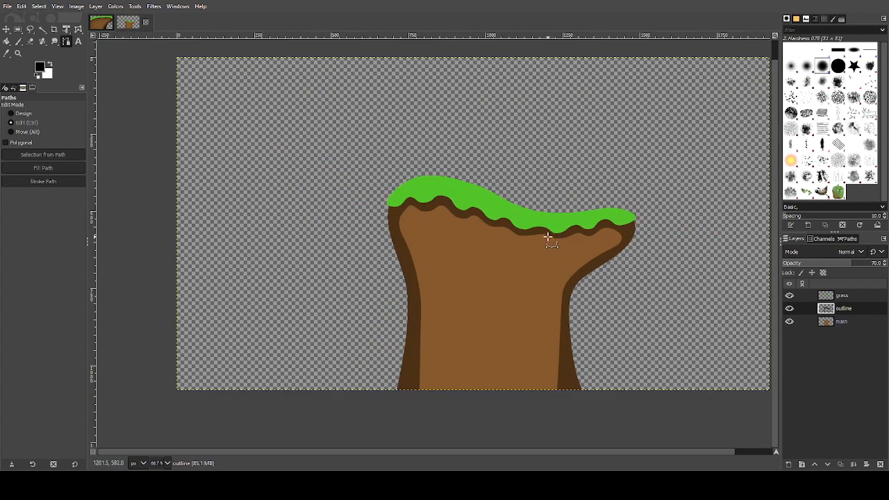
left_click(103, 22)
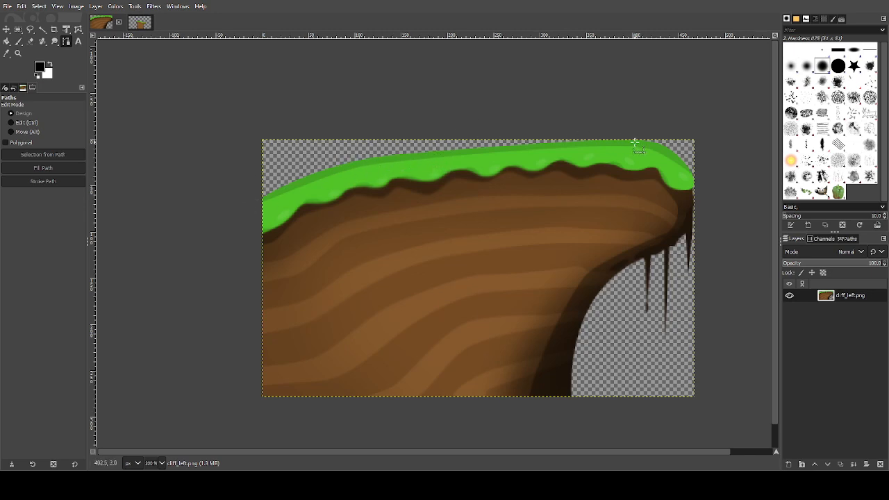
key("o")
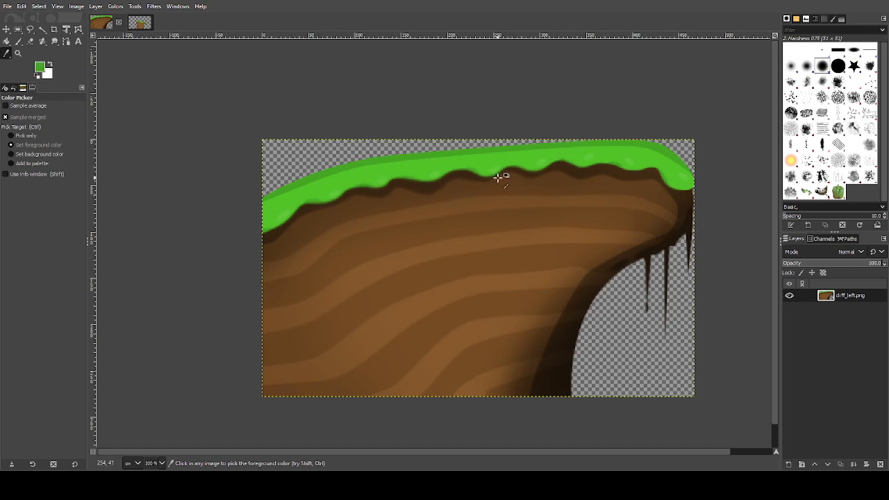
left_click(37, 76)
left_click(139, 25)
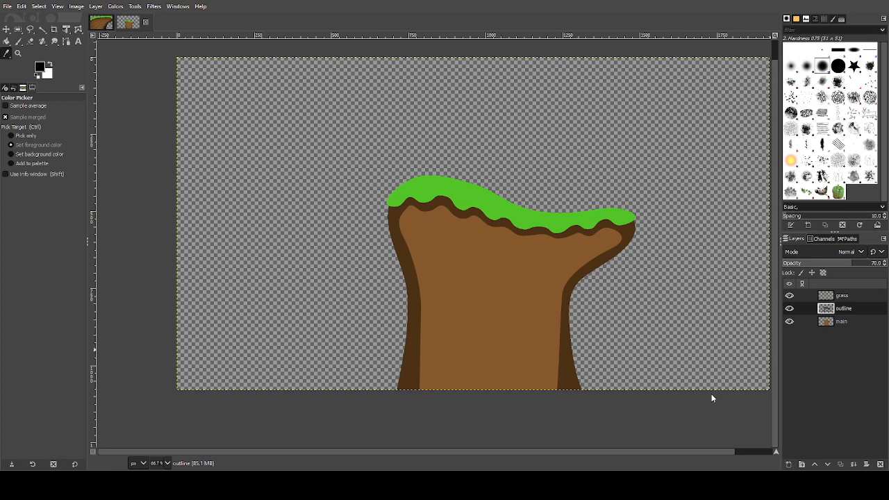
Add a new transparent layer named grassoutline and move it above the grass layer.
left_click(812, 456)
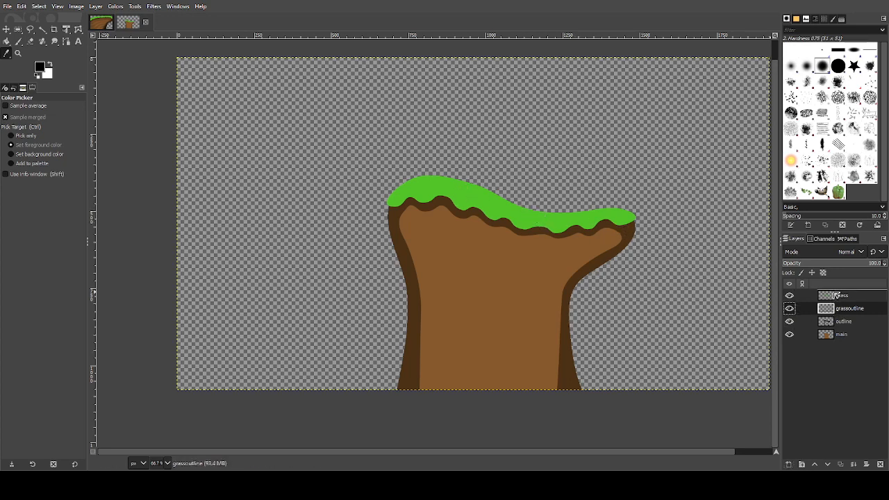
left_click_drag(836, 295, 836, 296)
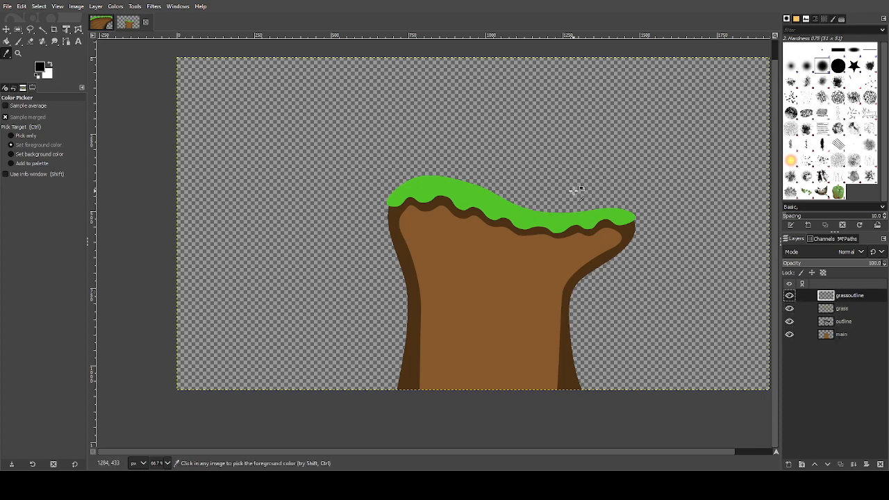
Trace a curved path just inside the grass's upper edge, from one end of the cliff top to the other.
scroll(563, 188, "up", 2)
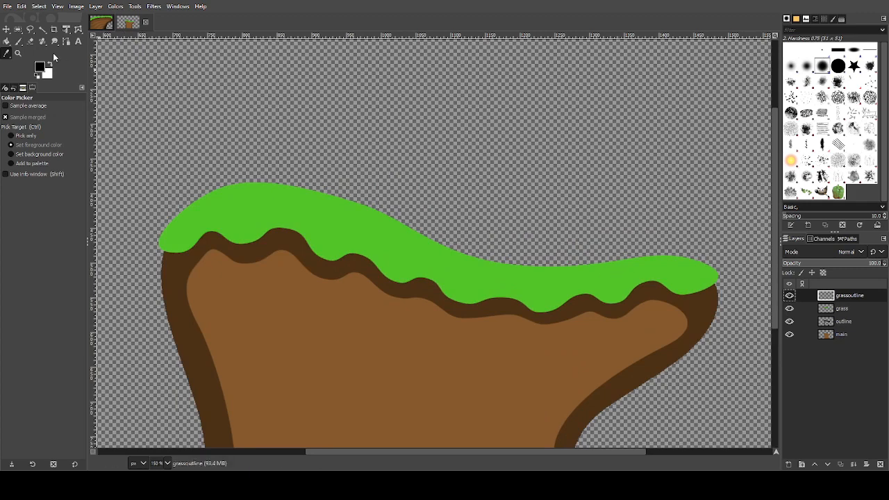
scroll(506, 162, "down", 1)
scroll(506, 163, "up", 1)
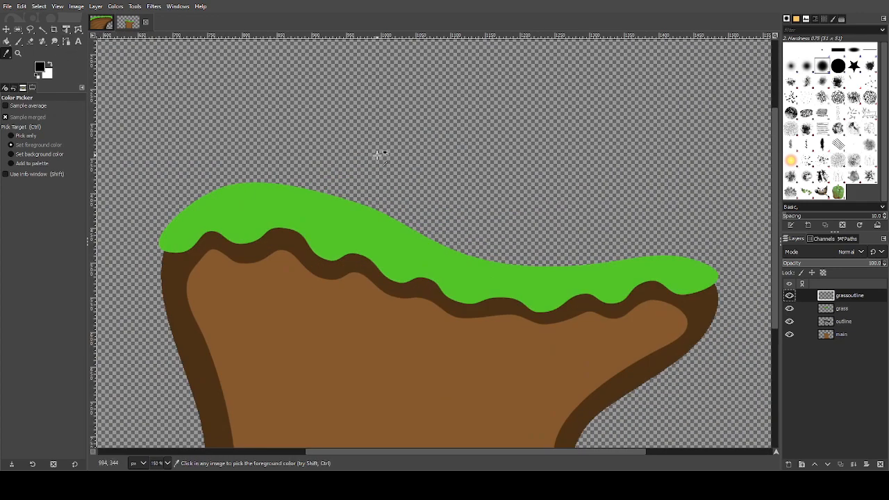
left_click(66, 40)
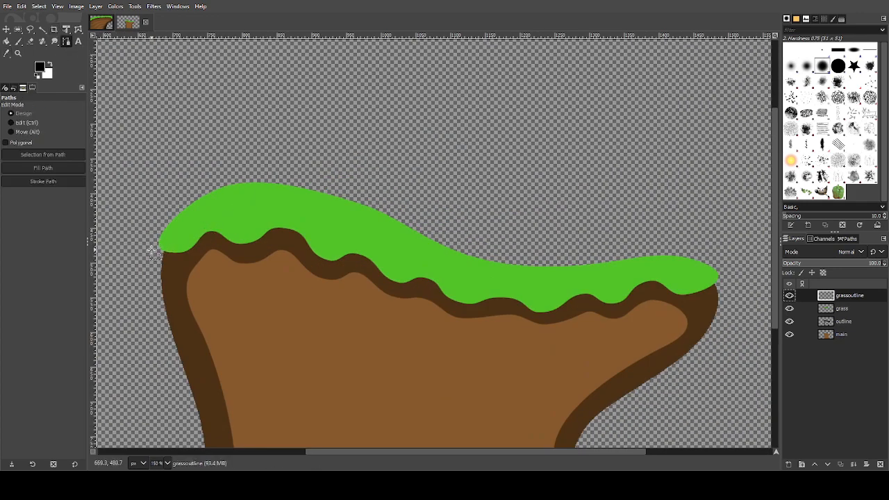
left_click_drag(154, 258, 177, 228)
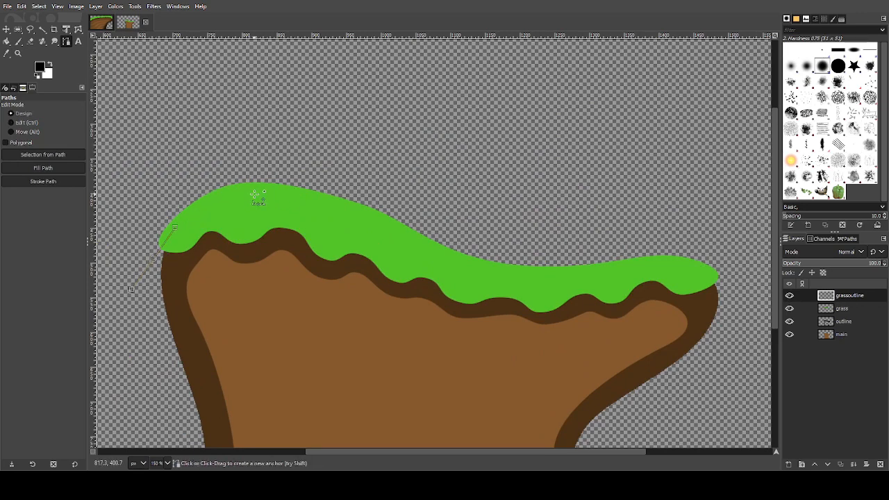
left_click_drag(255, 195, 415, 240)
left_click_drag(542, 274, 651, 276)
key("ctrl")
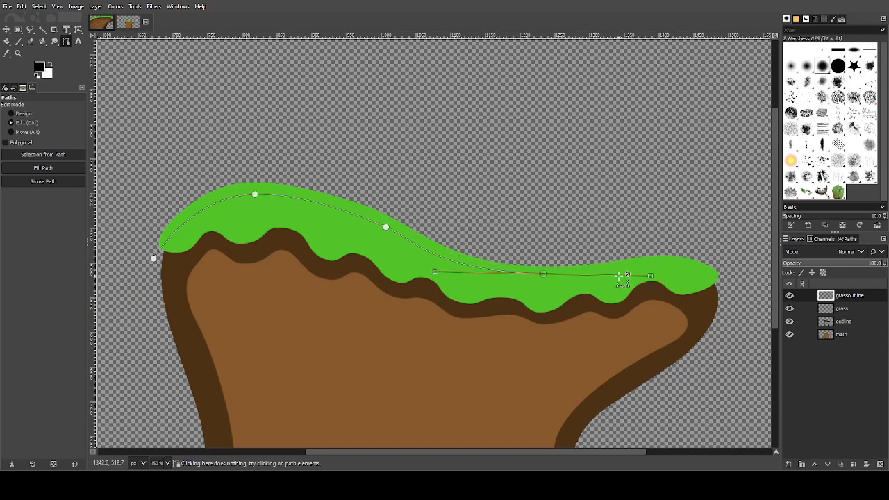
key("ctrl+z")
left_click_drag(553, 276, 654, 271)
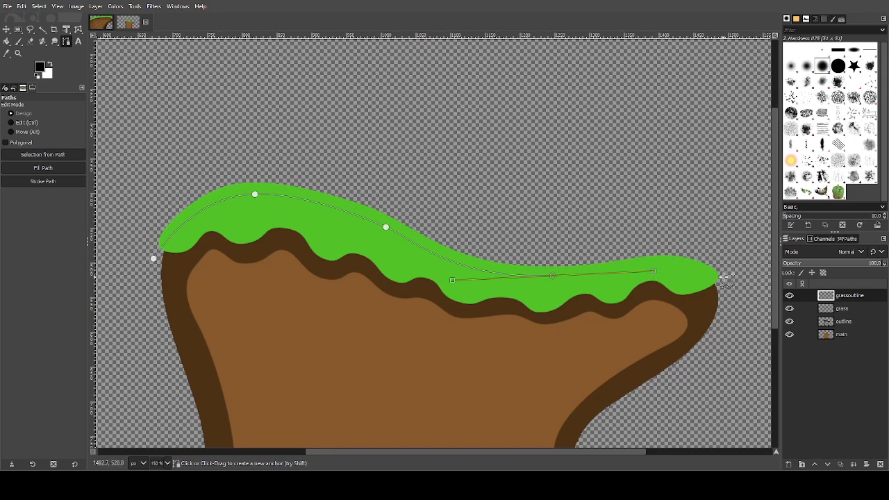
left_click_drag(723, 277, 772, 303)
Try to fill the open grass-edge path with black on the grassoutline layer, and undo the fill.
scroll(653, 218, "down", 1)
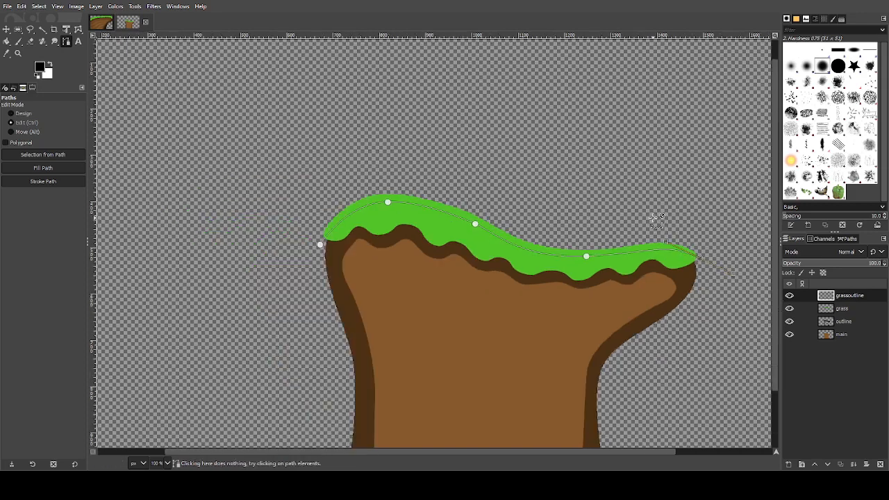
left_click_drag(660, 193, 578, 196)
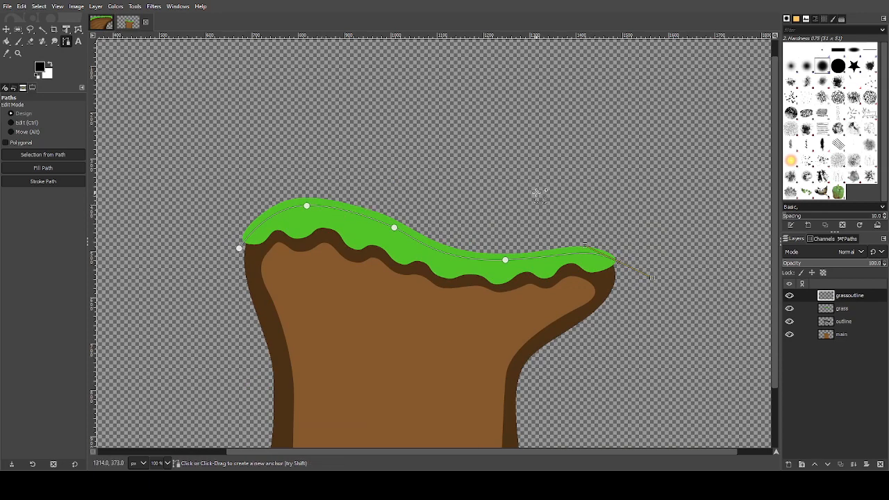
left_click(43, 167)
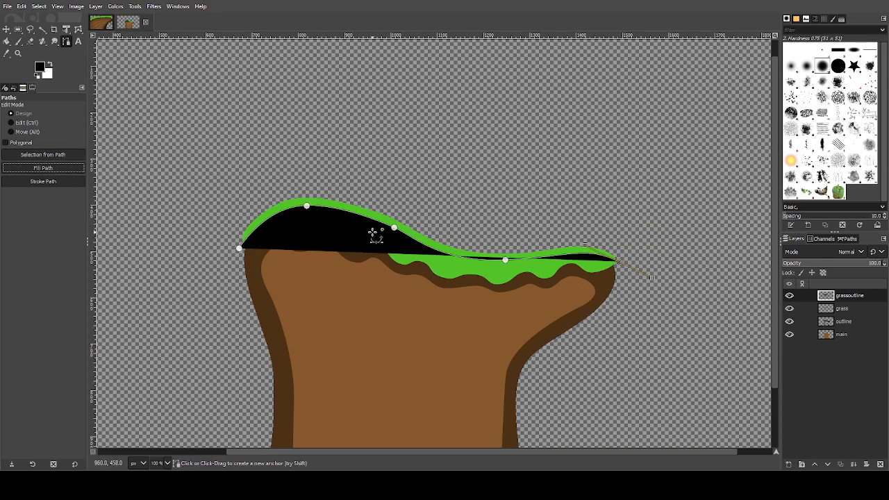
scroll(452, 244, "up", 1)
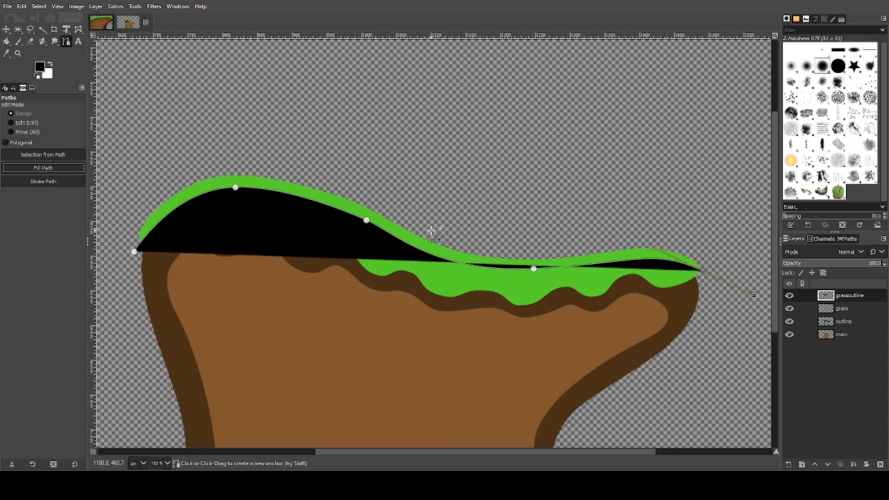
key("ctrl+z")
Extend the path in an arc through the empty area above the grass and close it at its starting anchor.
scroll(432, 229, "down", 1)
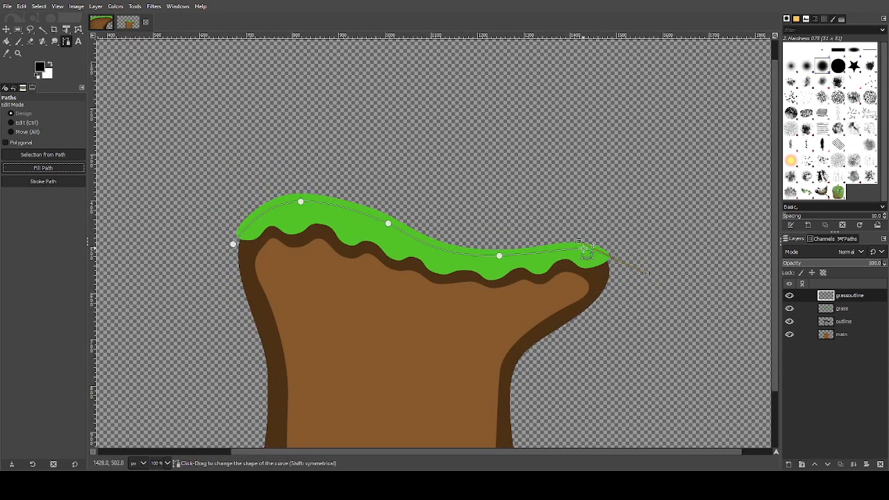
scroll(289, 239, "up", 1)
scroll(375, 223, "down", 2)
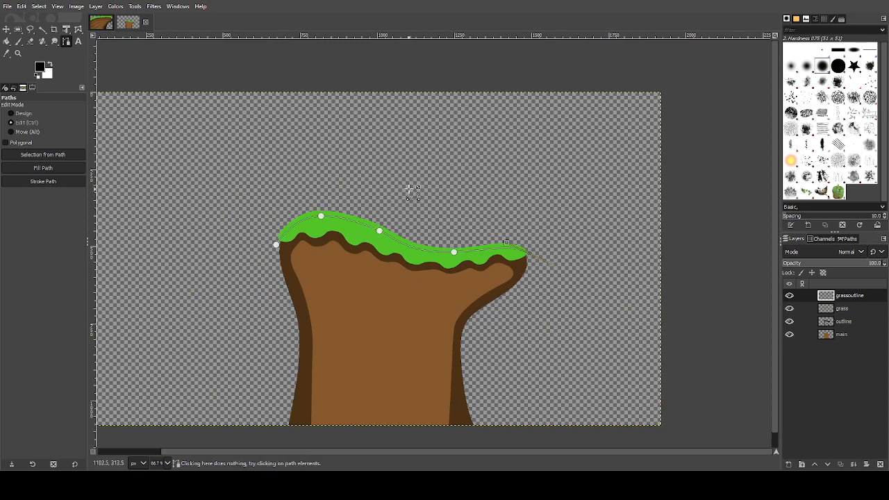
scroll(418, 185, "up", 2)
left_click_drag(272, 231, 385, 211)
left_click_drag(635, 314, 538, 310)
scroll(591, 243, "down", 3)
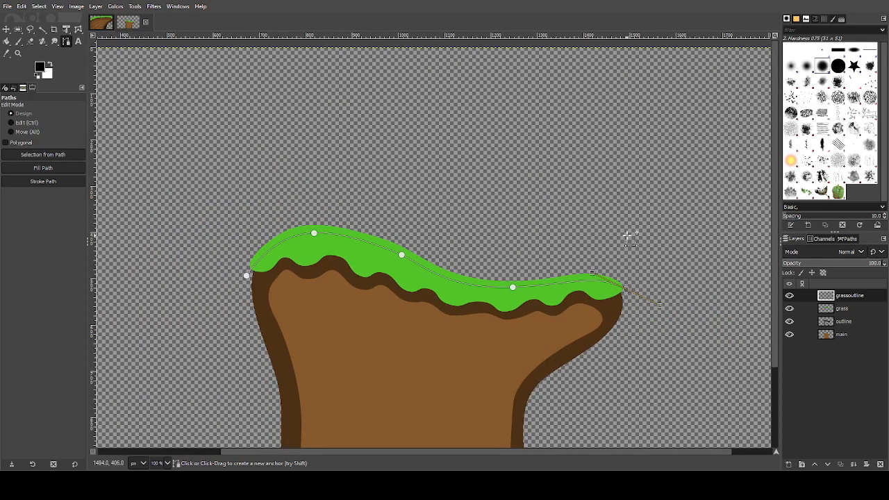
left_click_drag(586, 221, 587, 222)
left_click(484, 190)
left_click_drag(244, 195, 218, 248)
left_click_drag(293, 236, 317, 220)
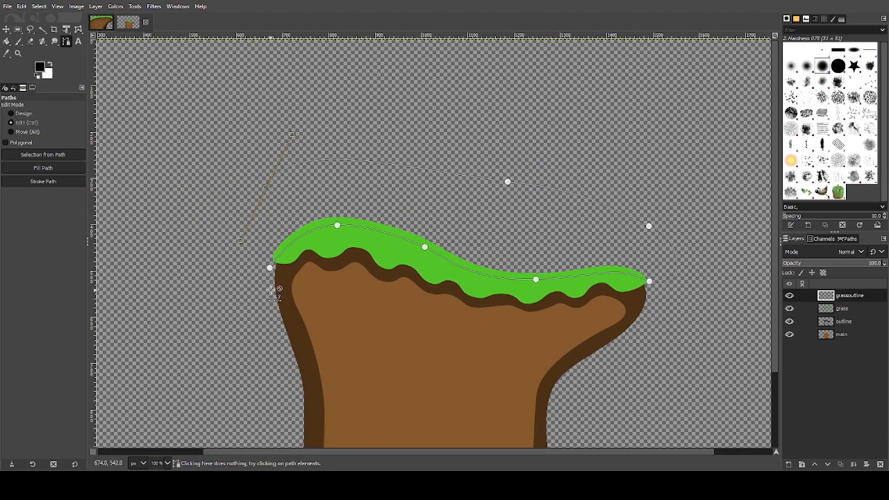
scroll(270, 260, "up", 1)
key("ctrl")
left_click_drag(453, 211, 375, 222)
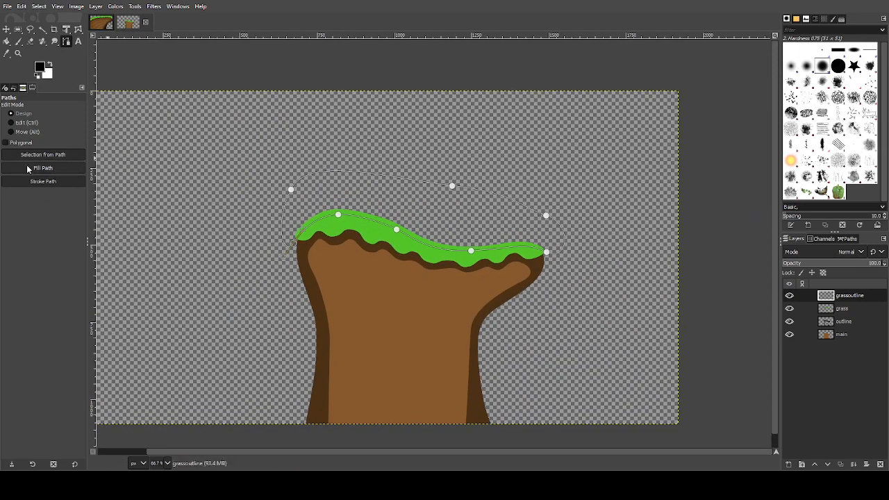
Create a selection from the closed path covering the grass's upper edge.
left_click(116, 200)
scroll(412, 205, "up", 1)
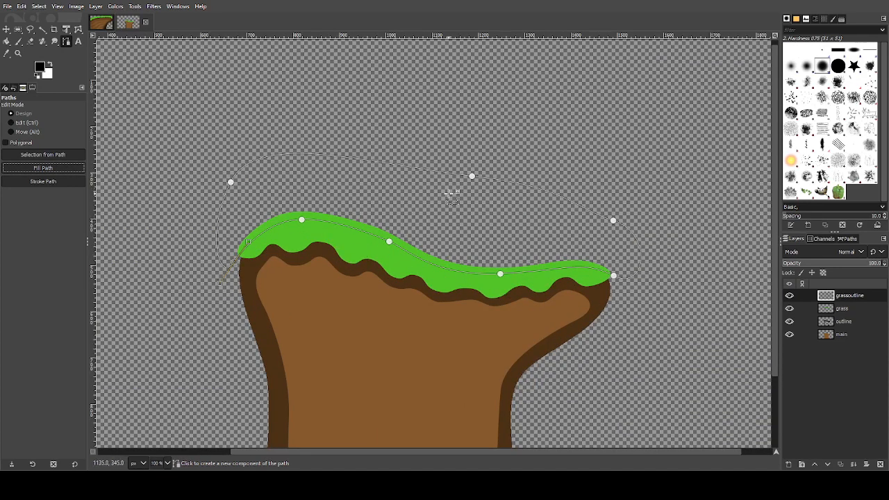
left_click(43, 156)
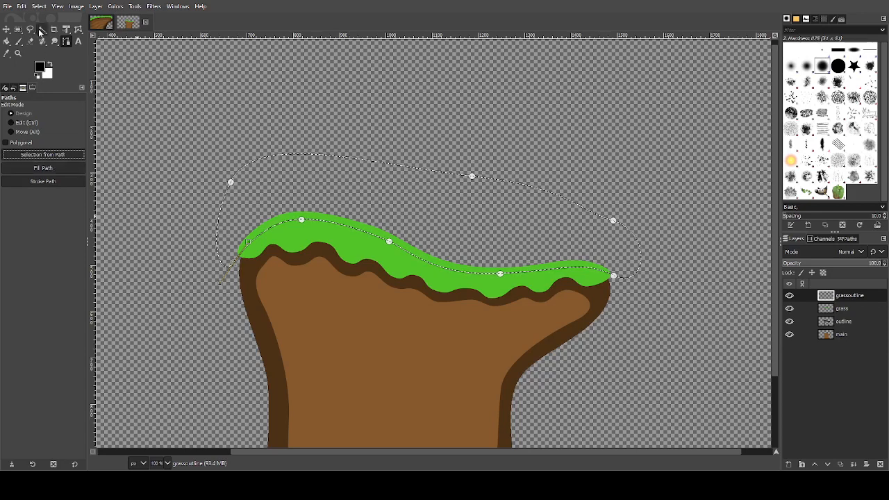
Subtract the empty area around the grass layer from the selection with Fuzzy Select, keeping only the strip along the grass's upper edge.
left_click(41, 29)
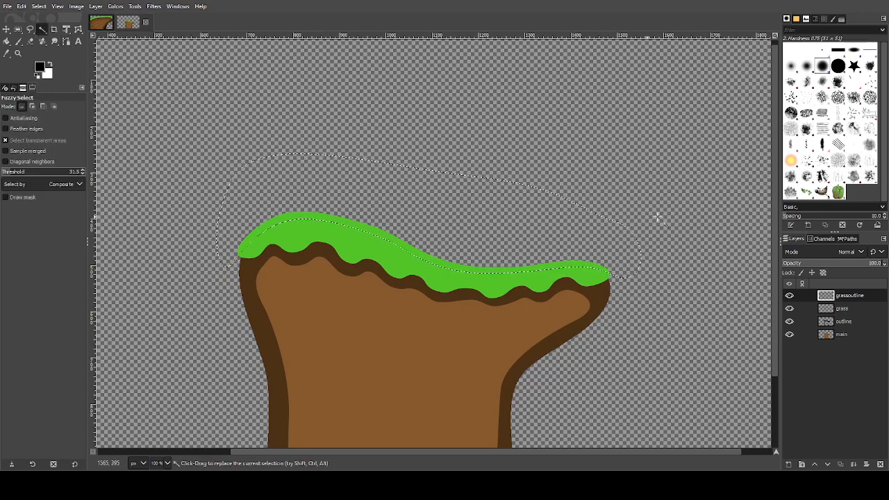
left_click(860, 311)
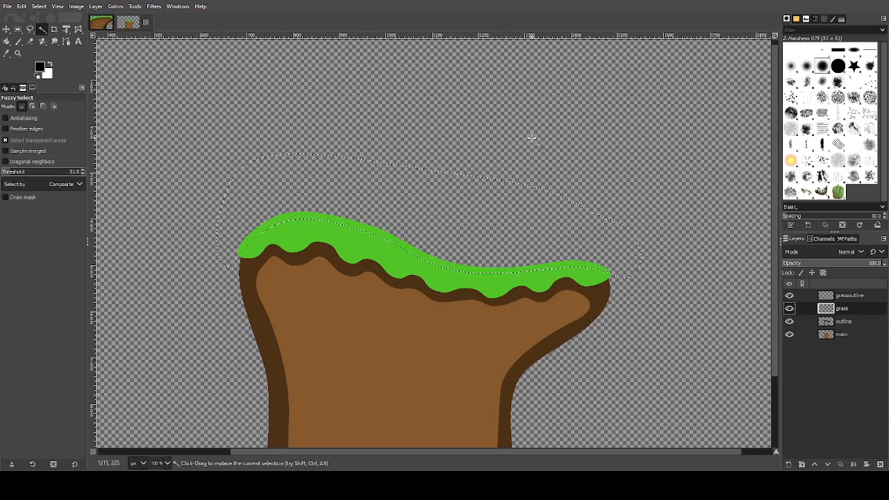
scroll(480, 164, "down", 3)
scroll(483, 181, "up", 3)
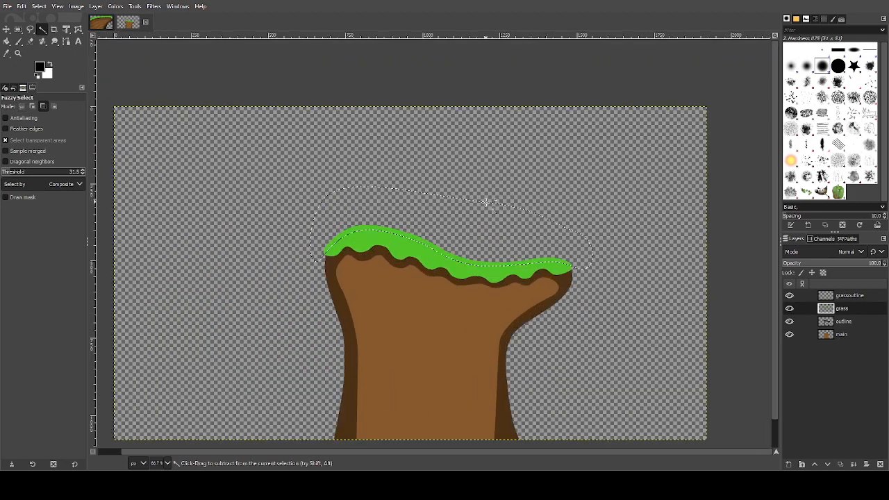
scroll(484, 199, "down", 1)
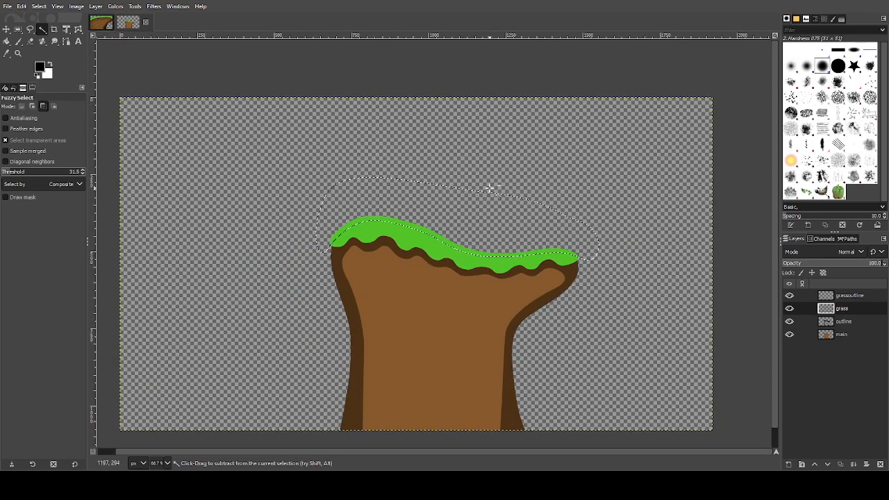
scroll(356, 221, "up", 3)
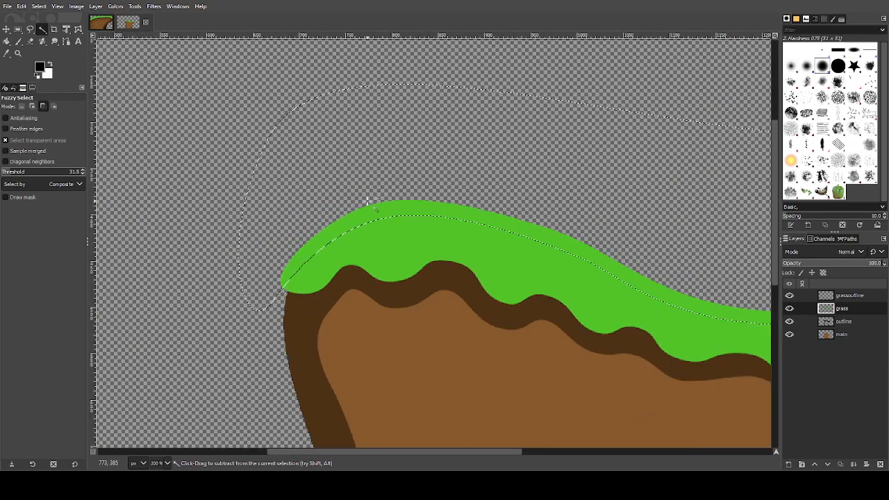
scroll(602, 225, "down", 3)
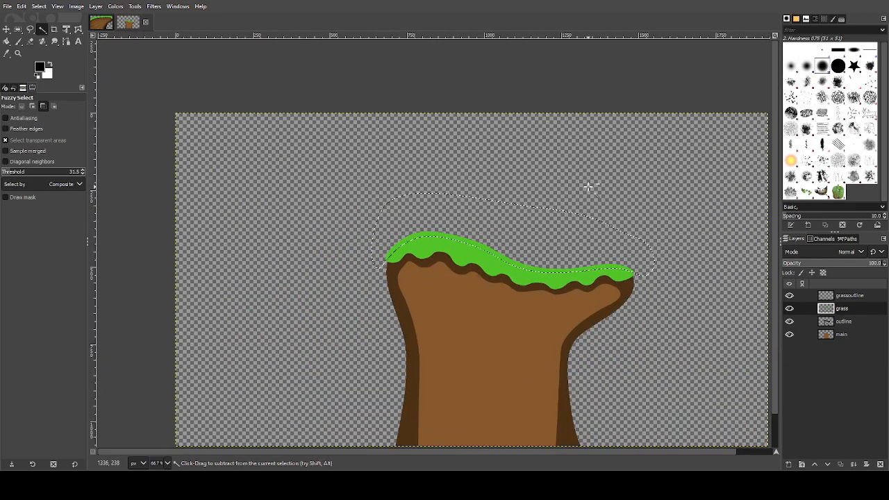
left_click_drag(589, 184, 556, 186)
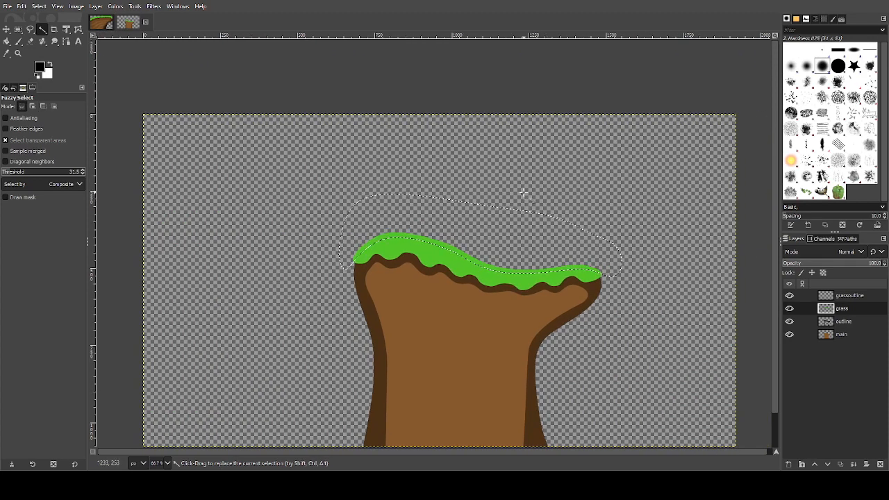
key("ctrl")
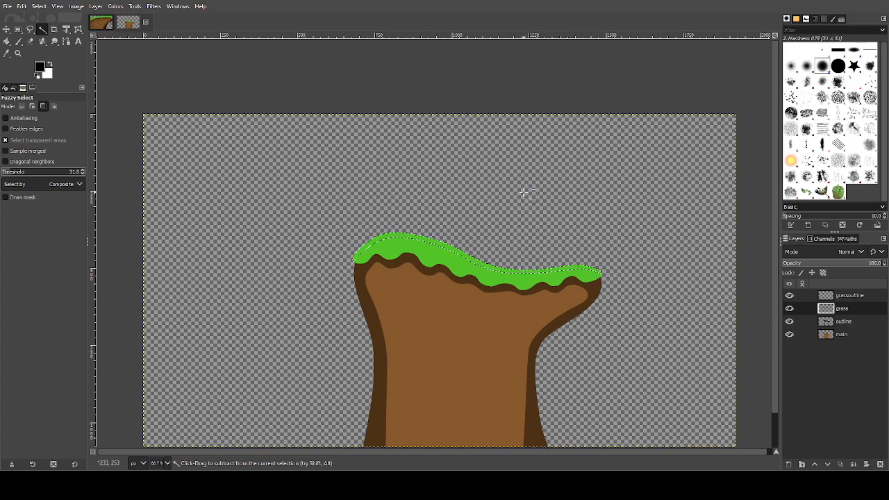
scroll(524, 193, "up", 3)
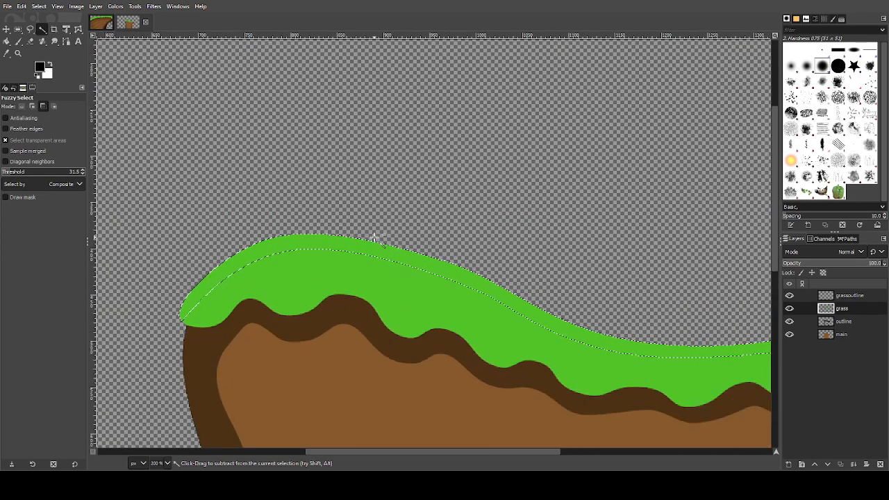
scroll(374, 239, "down", 3)
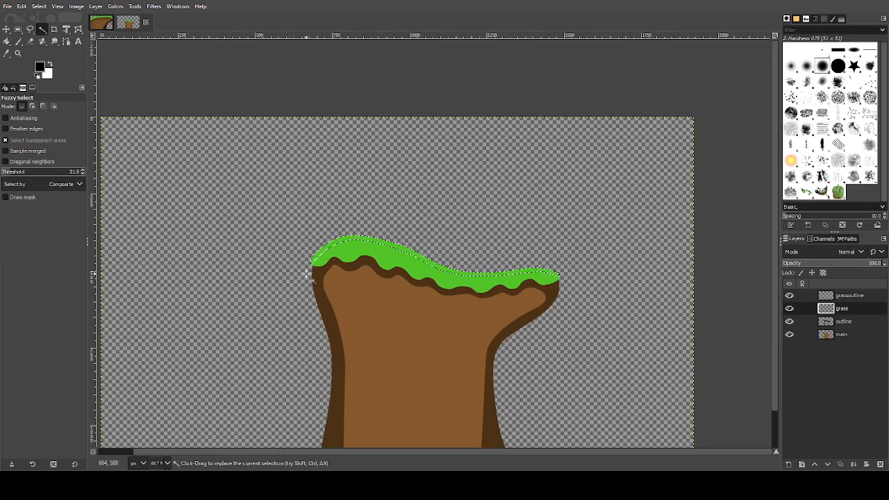
scroll(463, 275, "up", 1)
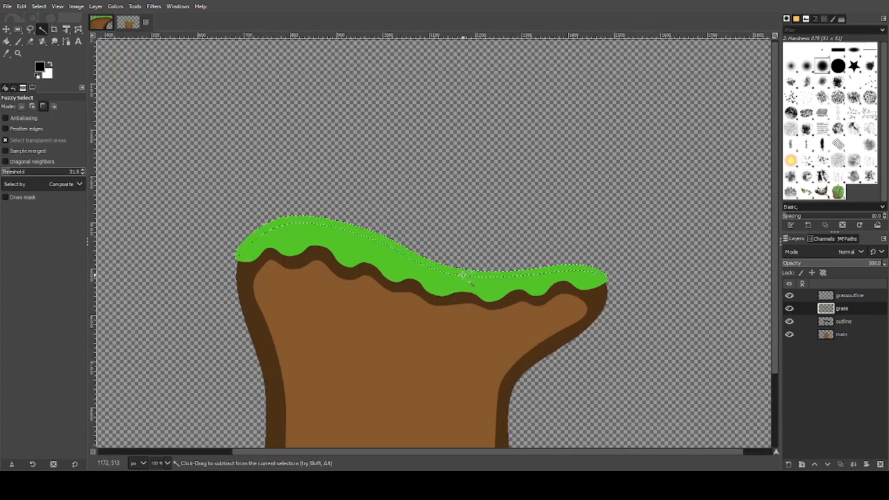
scroll(462, 278, "up", 4)
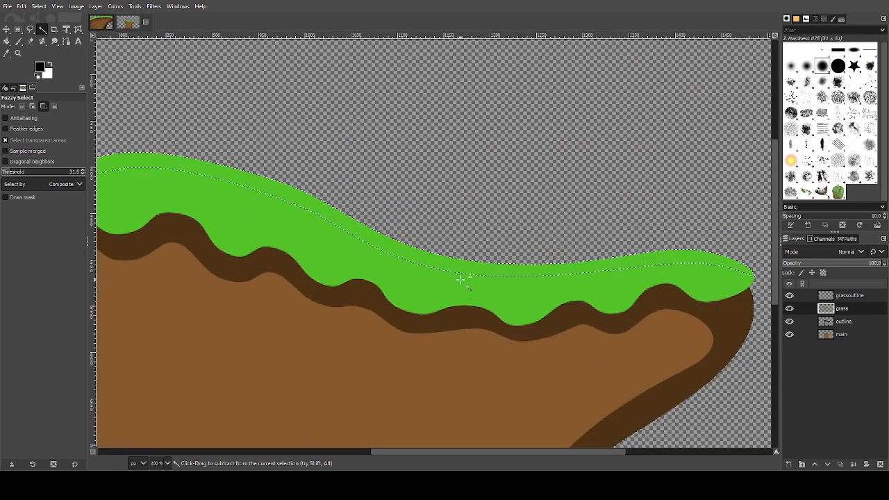
scroll(460, 279, "down", 4)
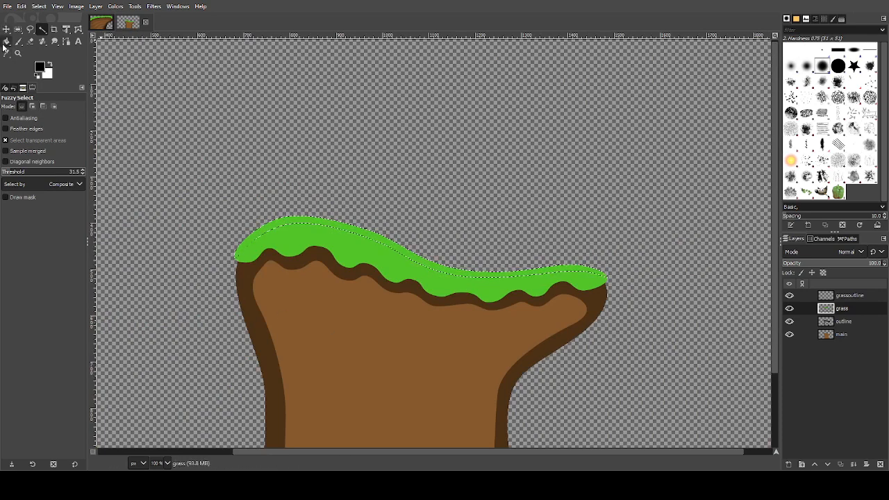
Fill the selected grass-edge strip with black on the grassoutline layer and clear the selection.
left_click(6, 42)
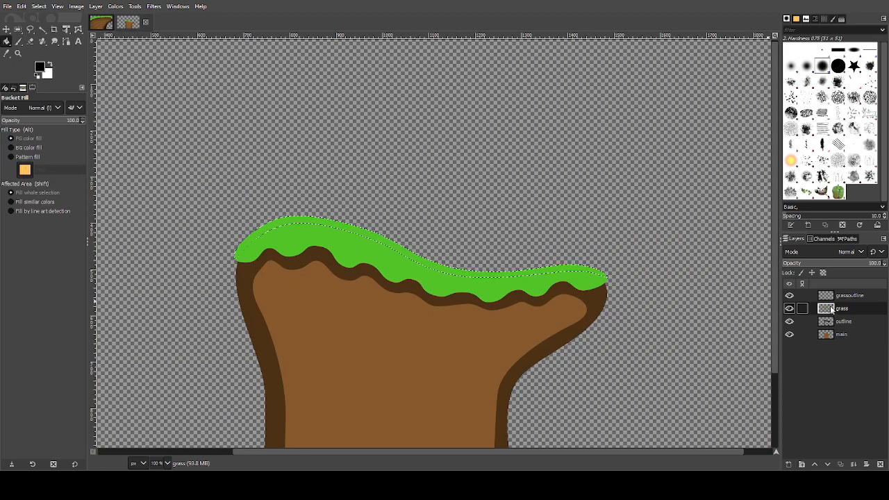
left_click(831, 297)
scroll(353, 262, "up", 2)
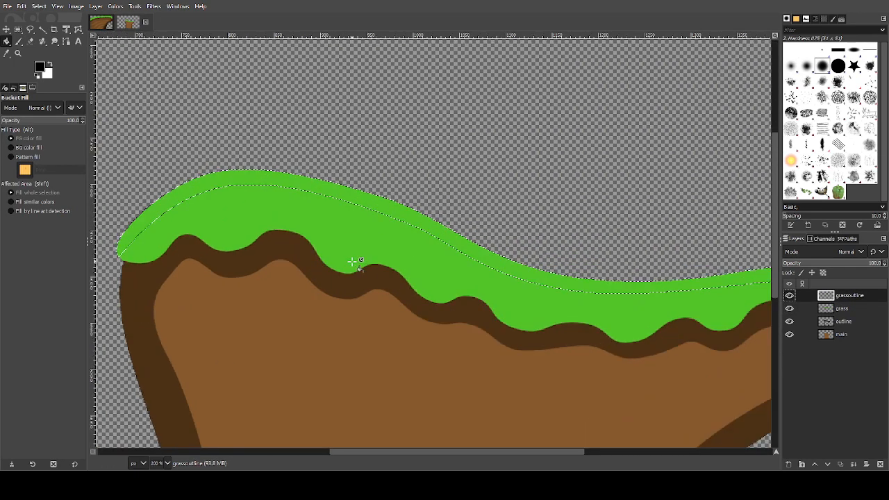
left_click(355, 199)
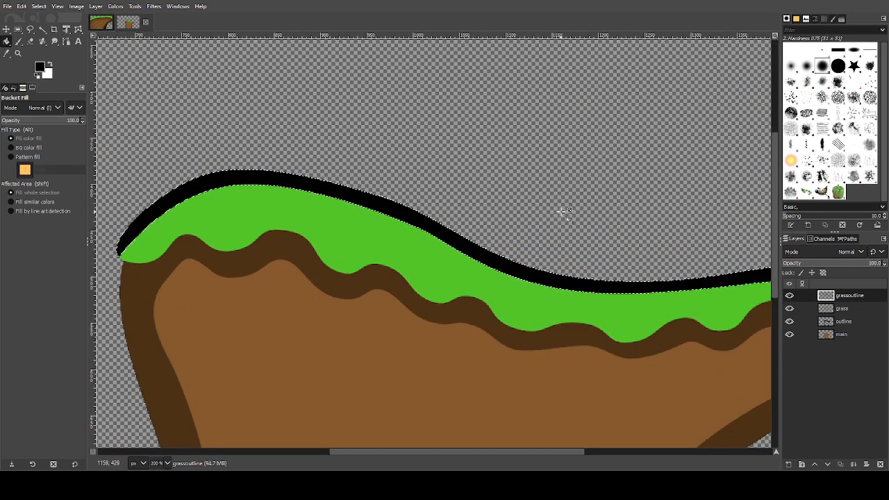
scroll(562, 211, "down", 4)
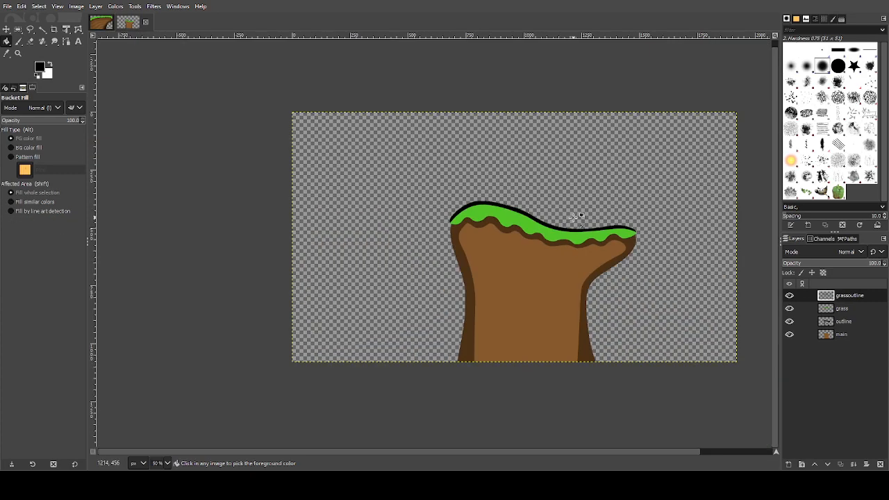
scroll(488, 304, "up", 2)
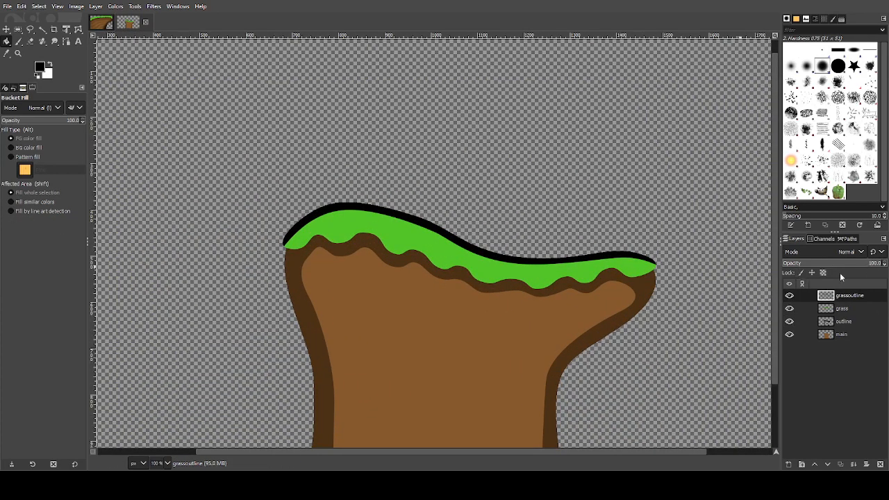
Set the grassoutline layer's opacity to 30, comparing the edge shade with the reference cliff_left.png.
left_click(101, 21)
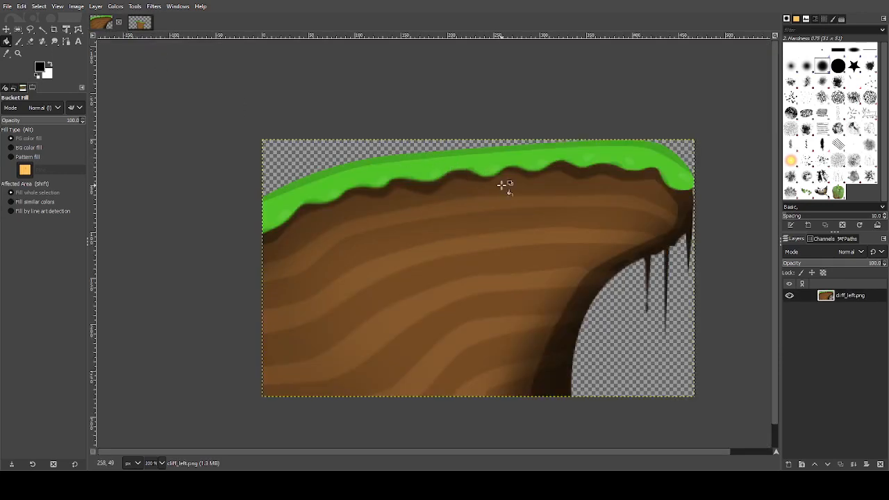
left_click(140, 22)
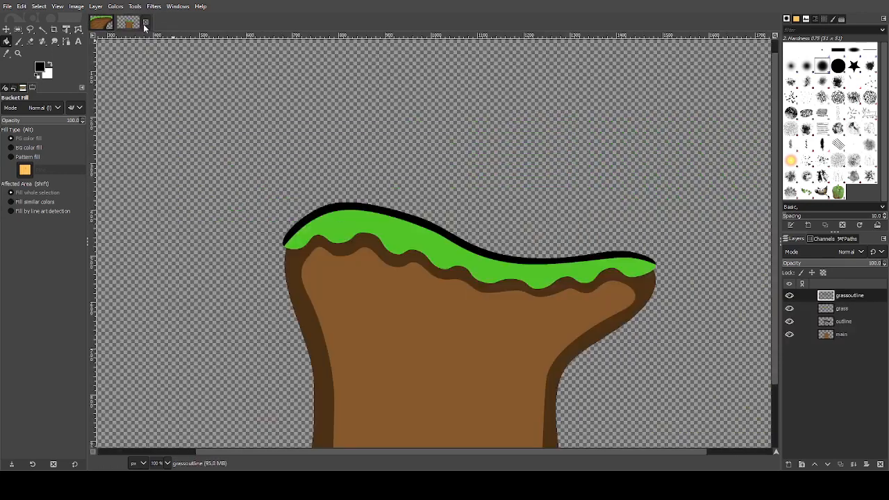
left_click(838, 264)
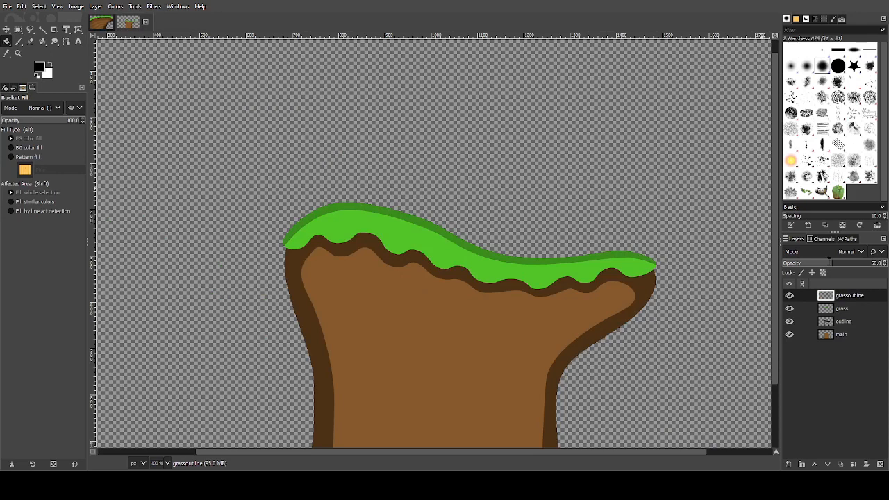
left_click(103, 21)
left_click(141, 25)
left_click(870, 264)
left_click_drag(870, 264, 813, 264)
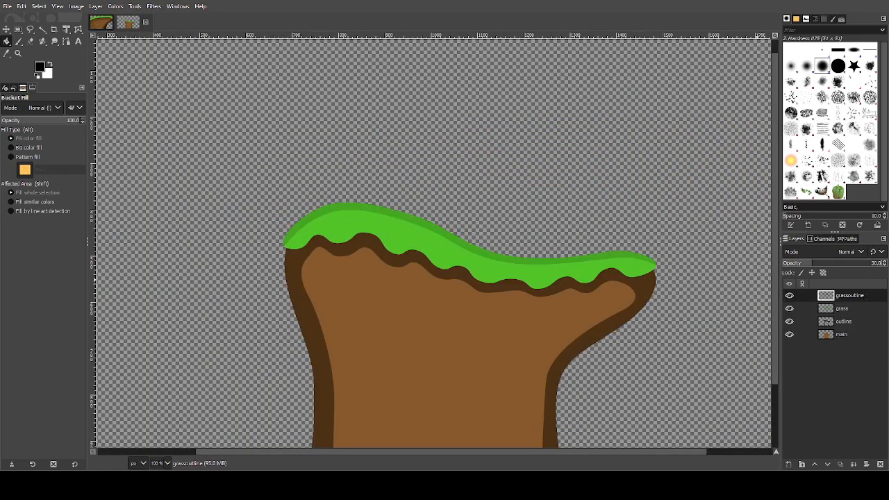
left_click(844, 264)
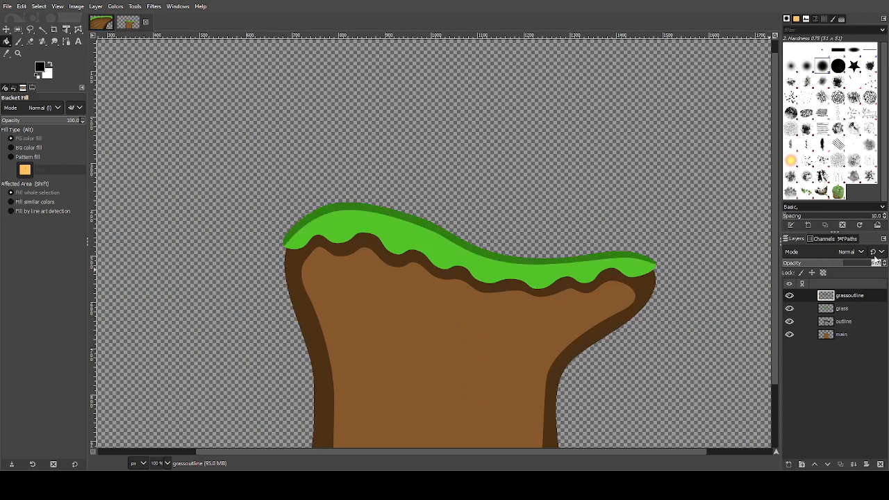
type("30")
key("Return")
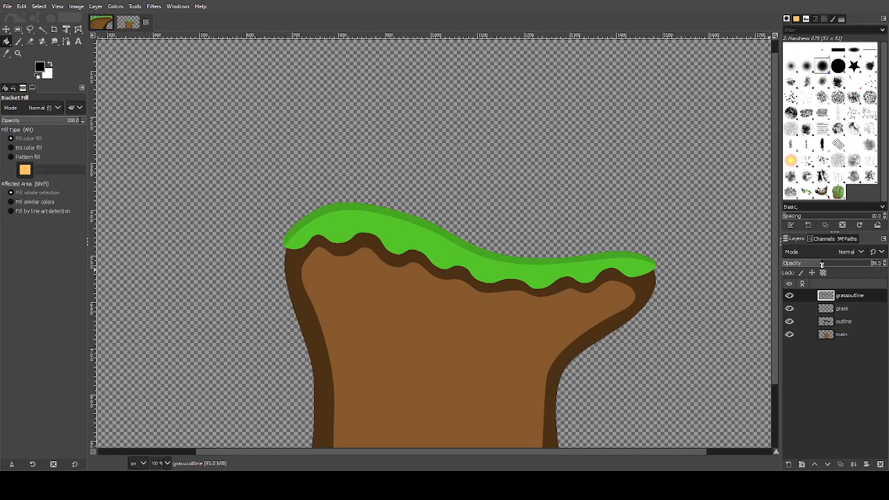
left_click_drag(823, 264, 867, 267)
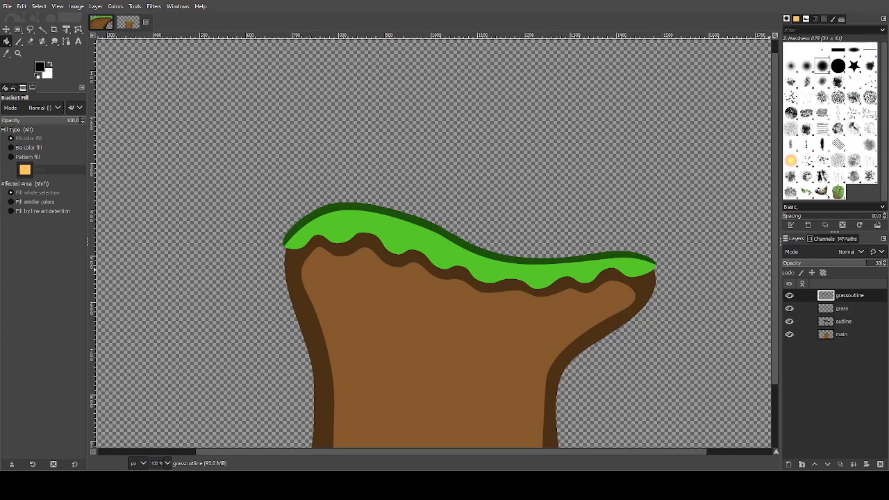
key("Return")
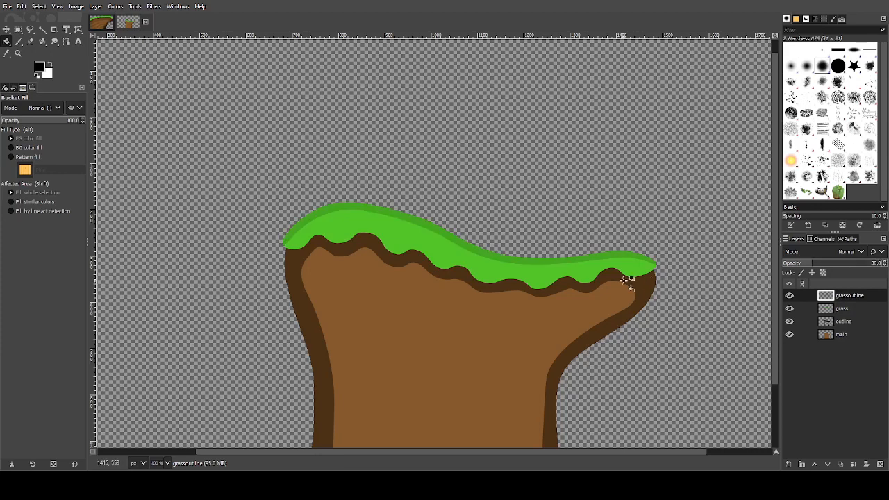
Check the reference cliff's stripes, add a new layer named stripes, and place it between the outline and main layers.
scroll(614, 287, "down", 2)
scroll(617, 291, "up", 1)
left_click_drag(384, 140, 315, 82)
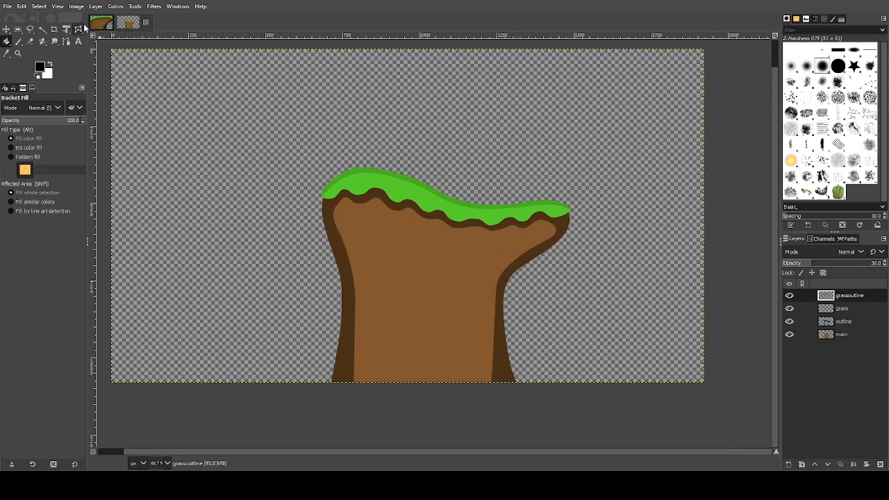
left_click(101, 23)
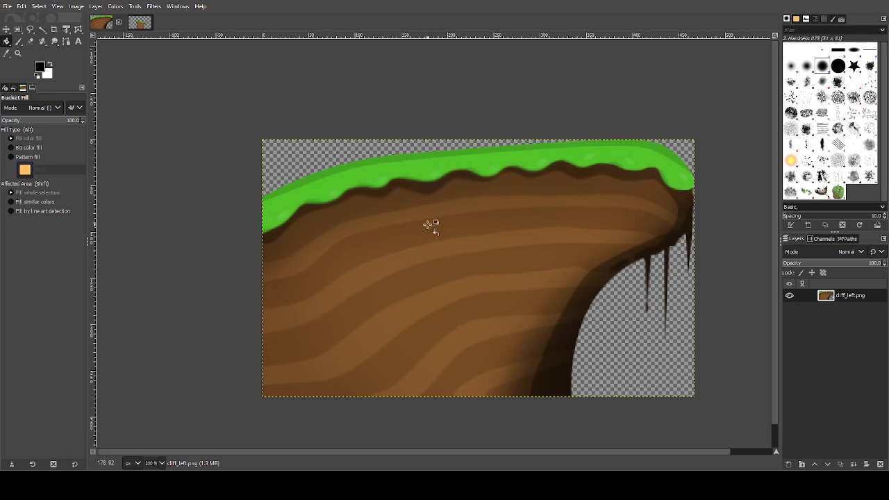
left_click(140, 23)
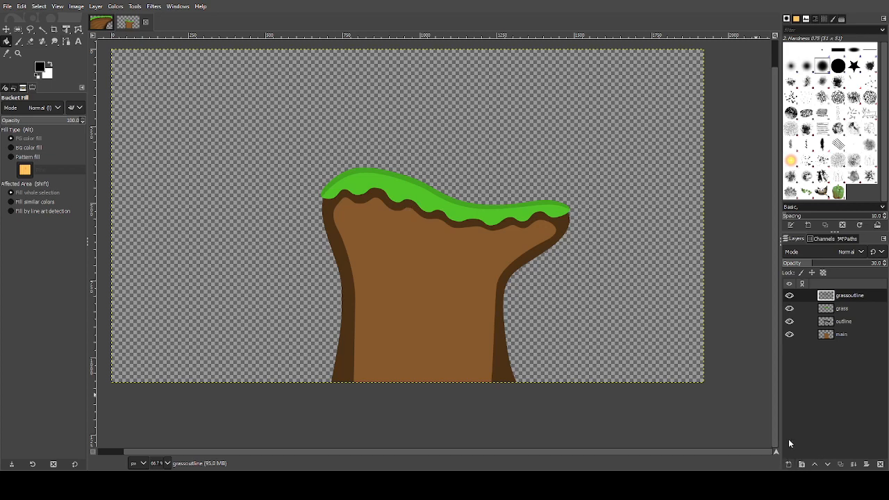
key("Return")
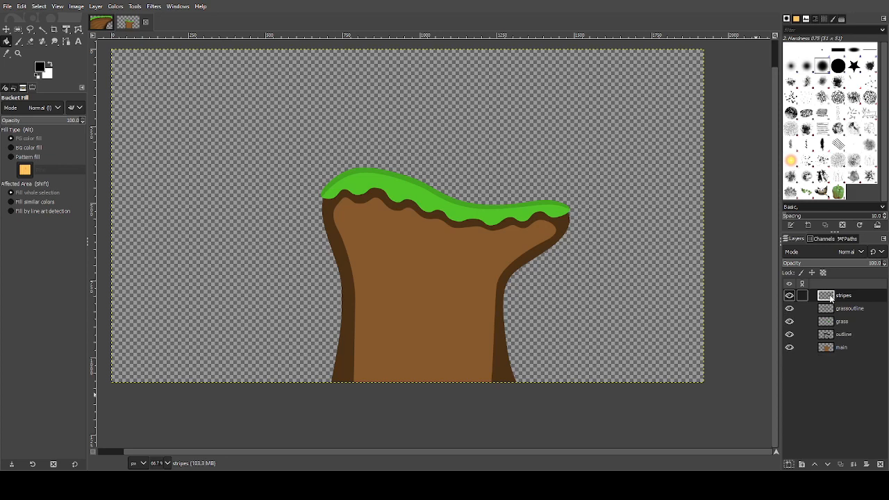
left_click_drag(831, 297, 831, 333)
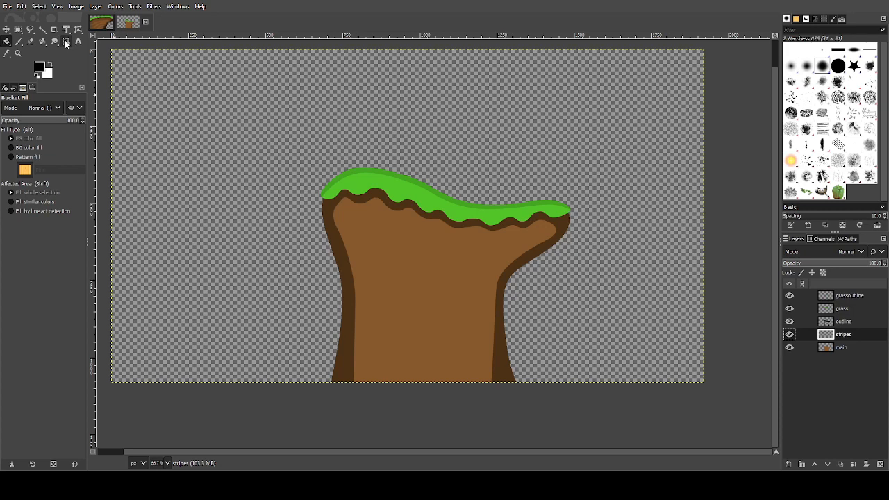
Check the reference cliff's stripes and draw two linked wavy Paths curves across the cliff below the grass, outlining the first stripe.
left_click(65, 40)
key("1")
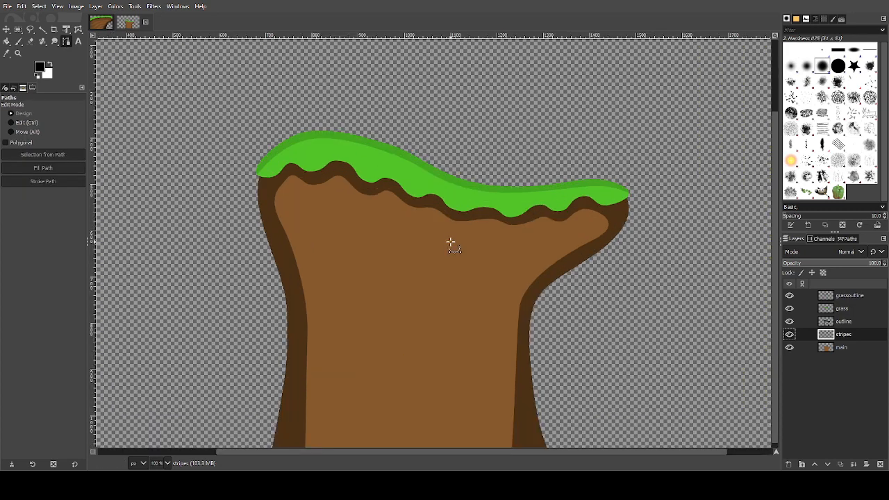
left_click(99, 21)
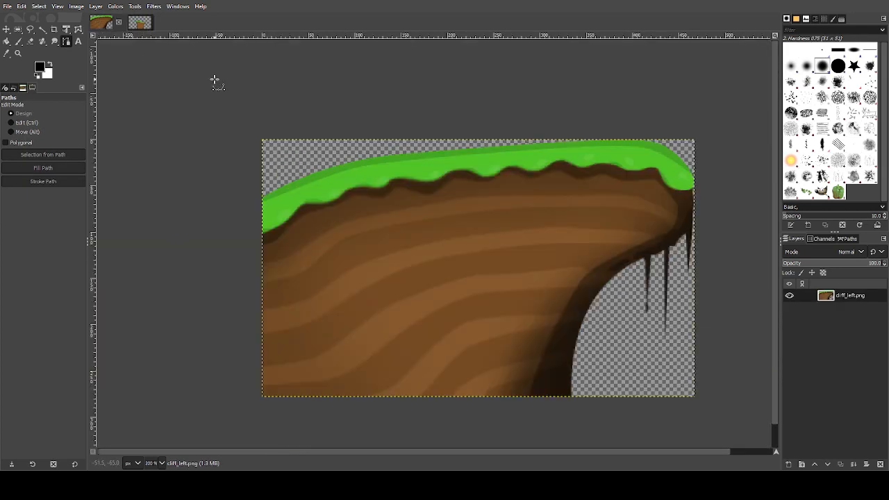
left_click(140, 25)
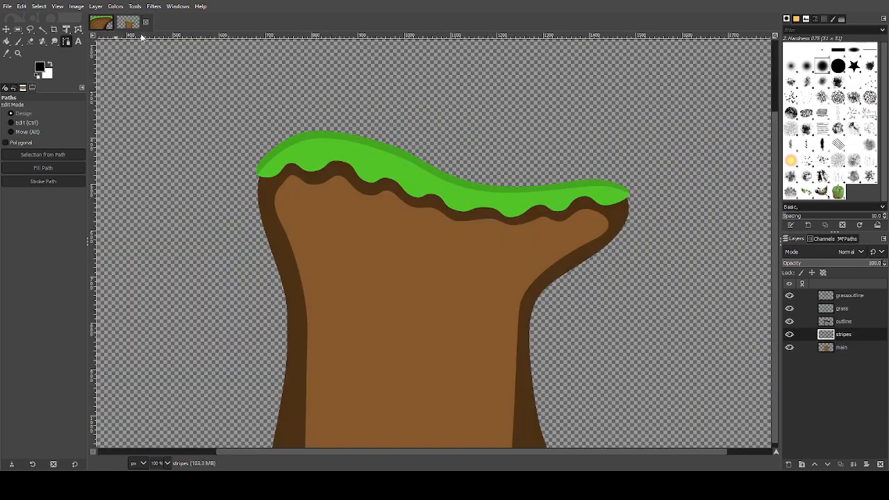
left_click_drag(219, 185, 329, 211)
left_click_drag(415, 198, 434, 195)
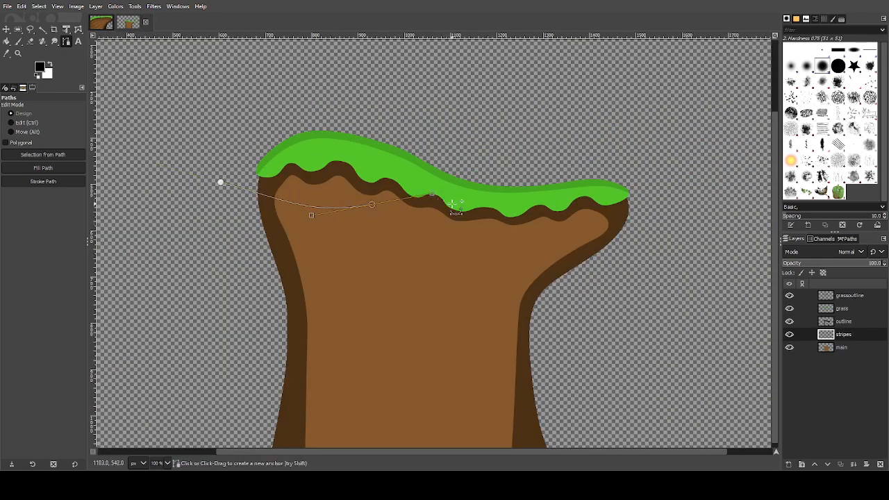
left_click_drag(487, 217, 678, 218)
left_click_drag(645, 285, 566, 264)
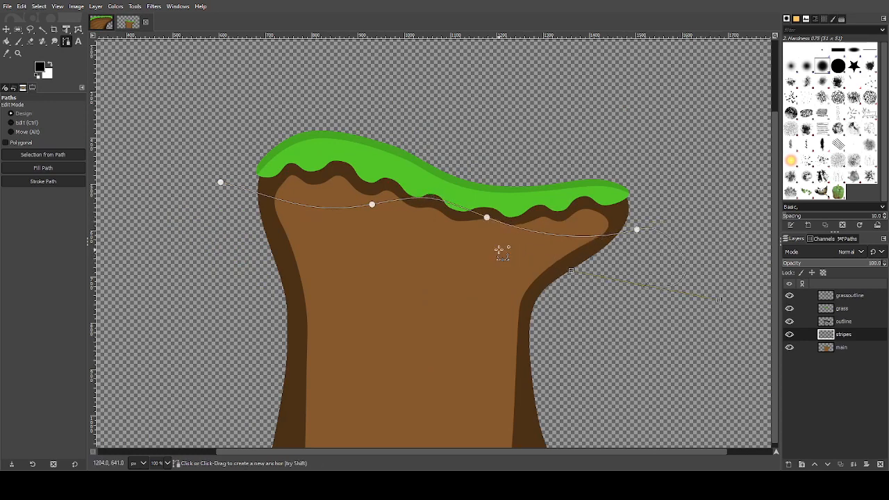
left_click_drag(496, 248, 461, 238)
key("ctrl+z")
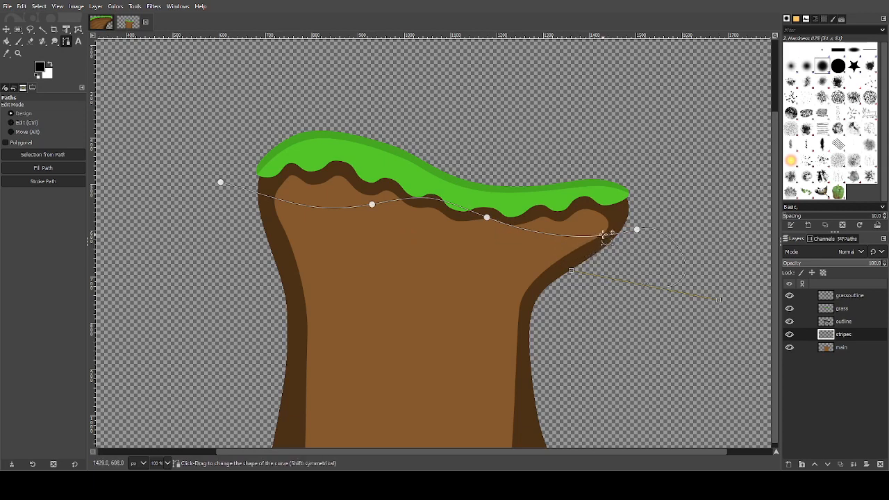
left_click_drag(479, 243, 346, 242)
left_click_drag(266, 234, 225, 224)
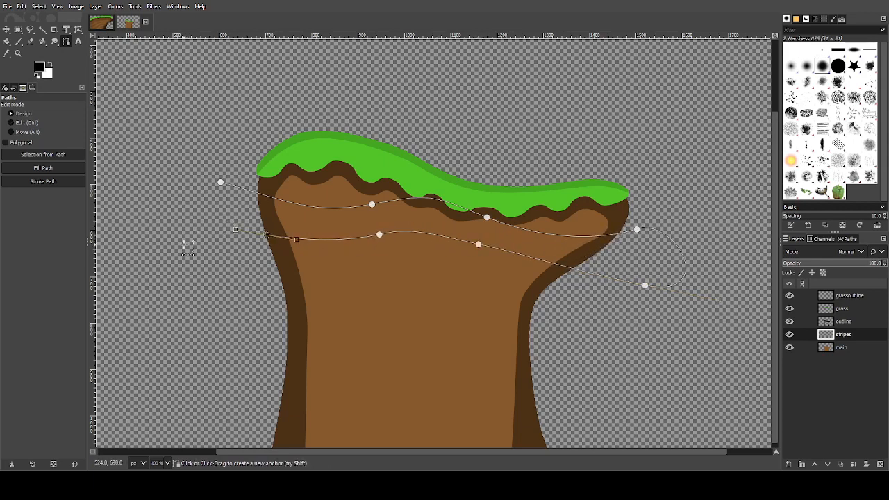
Continue the path with two wavy curves below the first stripe, extending past both cliff sides to outline the second stripe.
left_click_drag(236, 267, 283, 278)
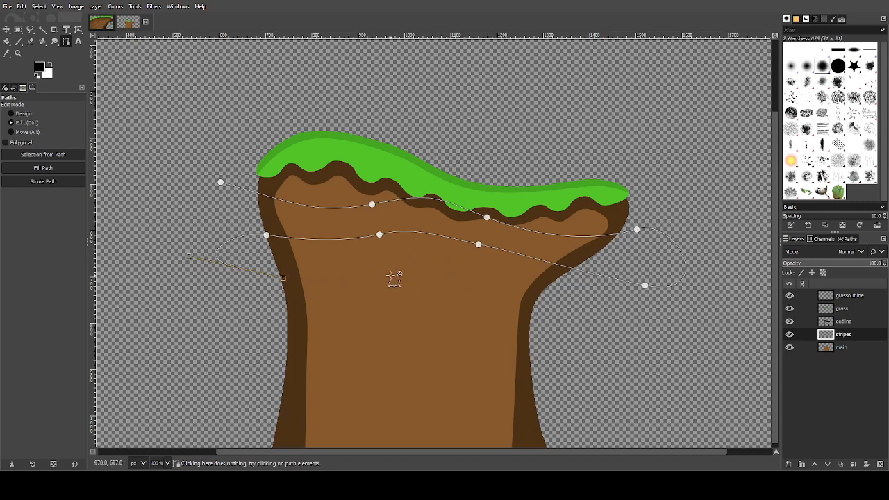
left_click_drag(386, 270, 425, 262)
left_click_drag(487, 280, 521, 288)
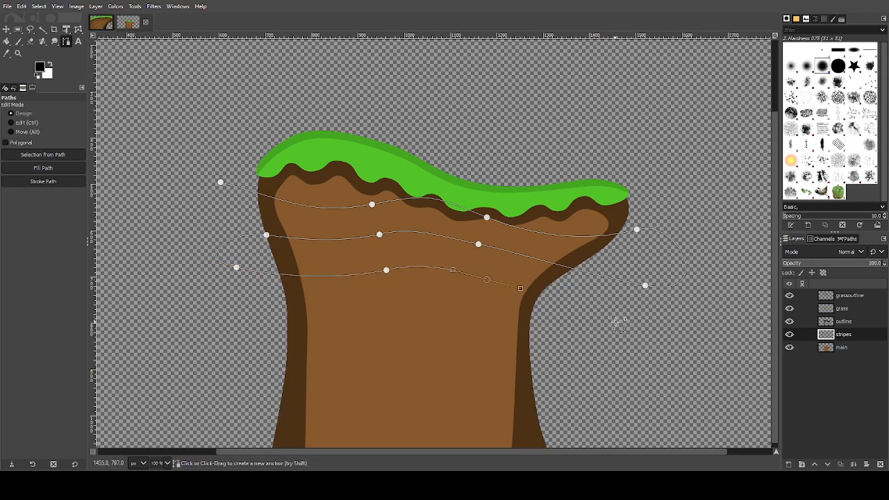
left_click(617, 323)
left_click_drag(617, 322, 656, 248)
left_click_drag(632, 280, 562, 252)
left_click_drag(502, 238, 470, 234)
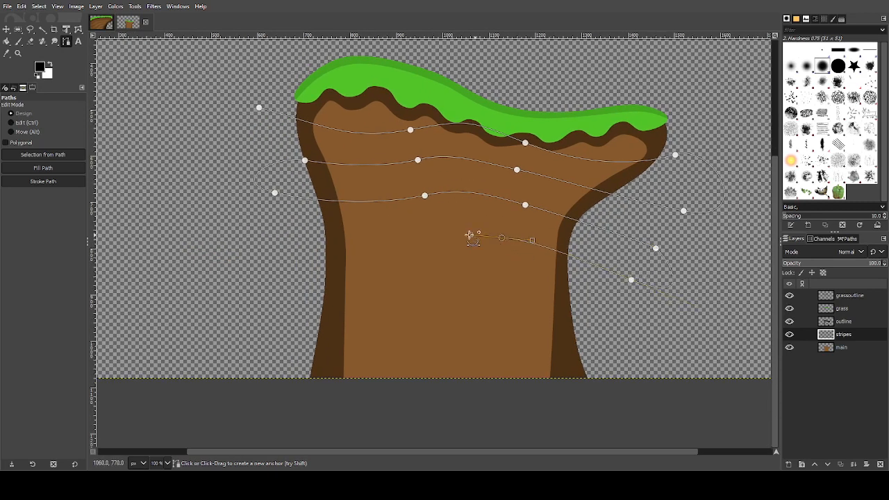
left_click_drag(415, 230, 367, 239)
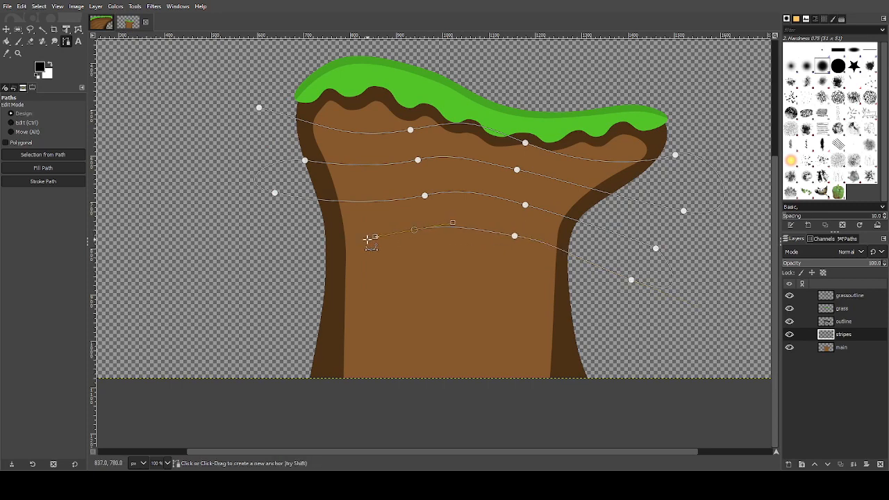
left_click_drag(287, 250, 260, 248)
Outline the third stripe by extending the path across the cliff's lower half and back with two gently arched curves.
left_click_drag(286, 295, 330, 284)
mouse_move(393, 272)
left_mouse_down()
mouse_move(467, 264)
mouse_move(555, 280)
left_mouse_up()
key("ctrl+z")
left_click_drag(602, 297, 643, 298)
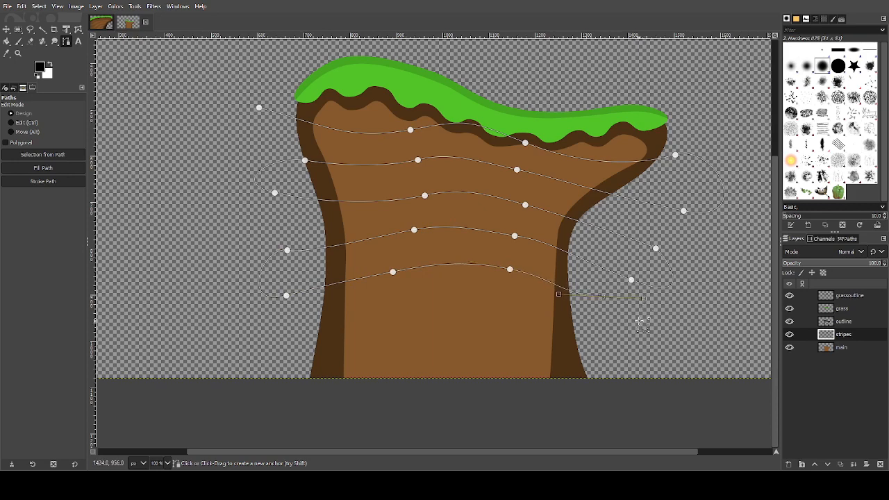
left_click(629, 323)
left_click(512, 307)
left_click_drag(382, 302, 335, 316)
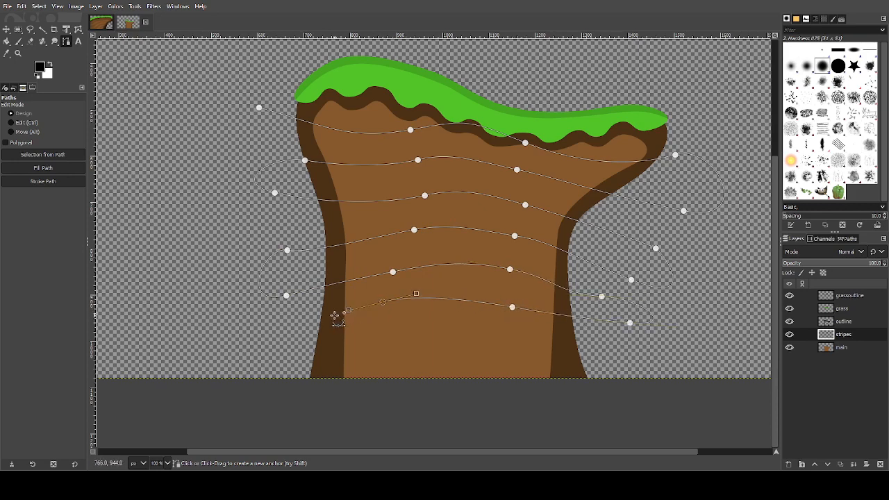
left_click_drag(266, 336, 255, 348)
Outline the fourth stripe near the cliff's base, bringing the path back along the canvas's lower edge and ending just outside it.
left_click_drag(285, 355, 317, 345)
left_click_drag(401, 344, 450, 332)
key("ctrl+z")
left_click_drag(536, 344, 570, 345)
left_click_drag(670, 348, 690, 354)
left_click_drag(603, 381, 568, 376)
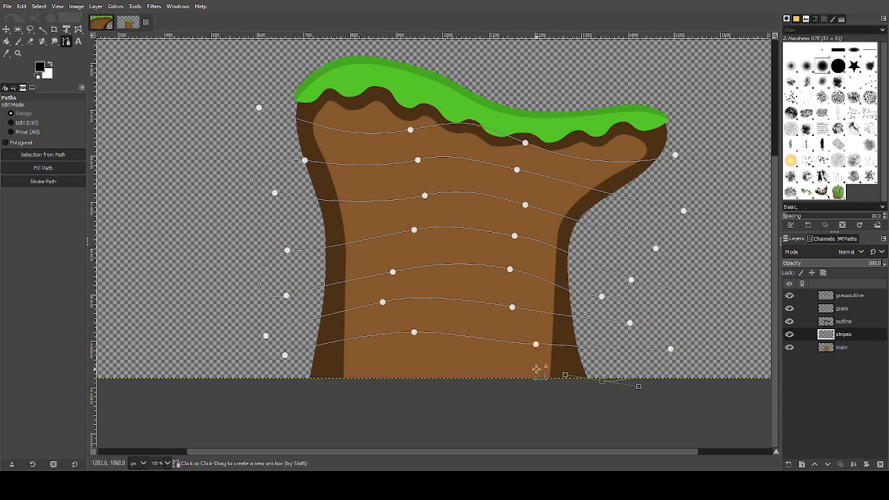
left_click_drag(485, 360, 433, 363)
key("ctrl+z")
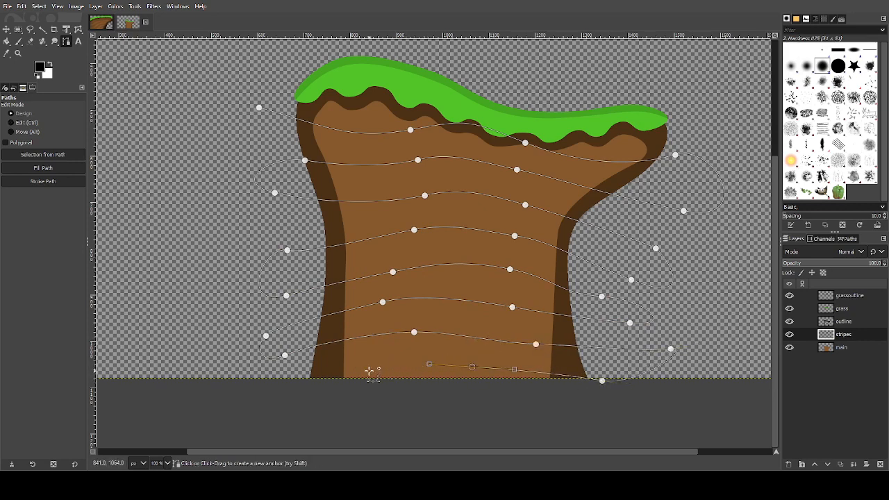
left_click_drag(360, 371, 339, 375)
left_click_drag(292, 394, 275, 395)
Fill the finished stripe path with solid black on the stripes layer.
left_click_drag(282, 337, 330, 325)
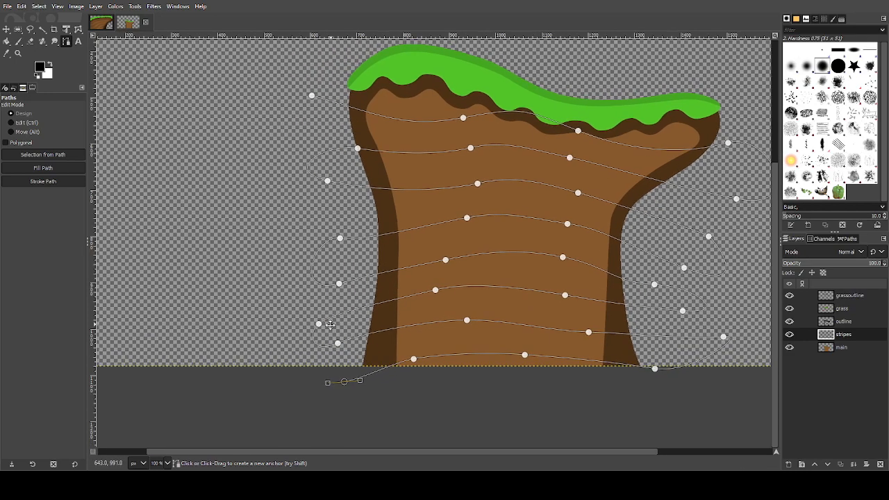
left_click_drag(369, 293, 311, 404)
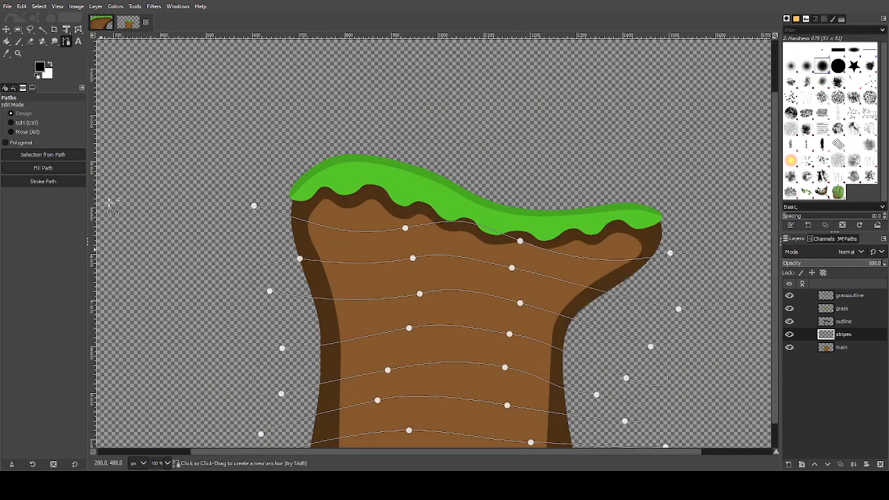
left_click_drag(445, 236, 433, 188)
scroll(432, 190, "down", 3)
scroll(453, 193, "up", 1)
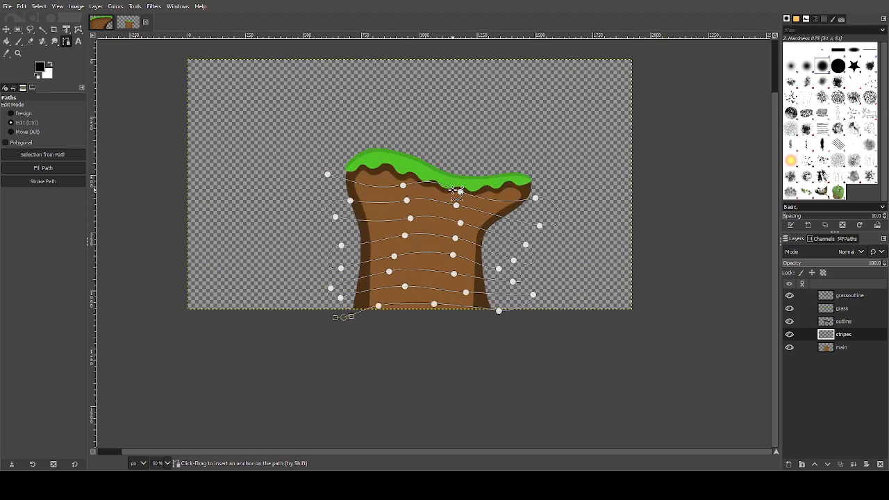
scroll(446, 228, "up", 1)
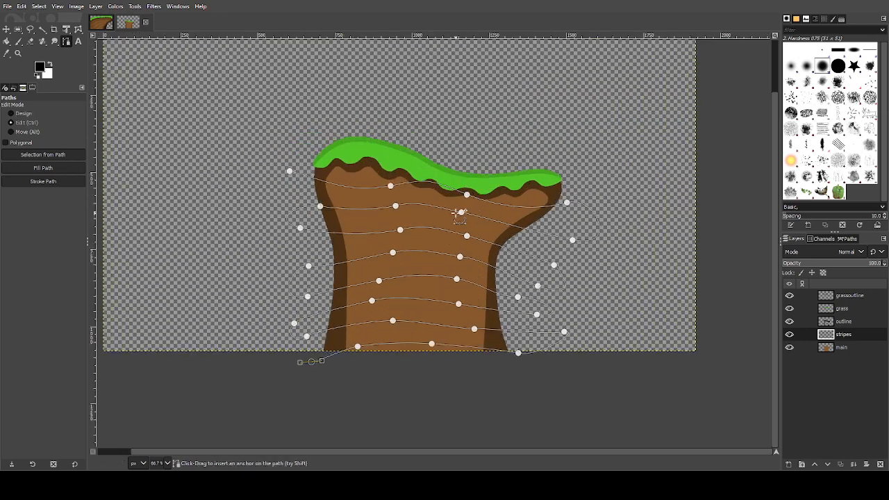
scroll(445, 228, "down", 1)
scroll(445, 227, "up", 1)
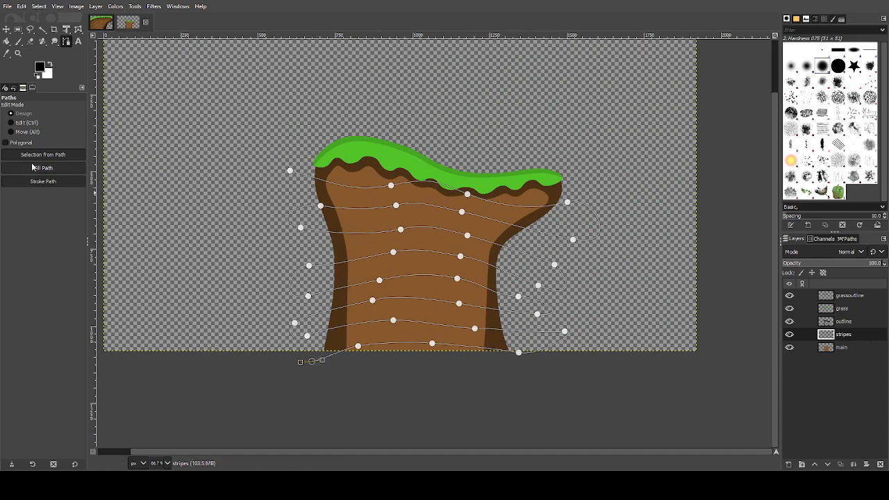
left_click(101, 212)
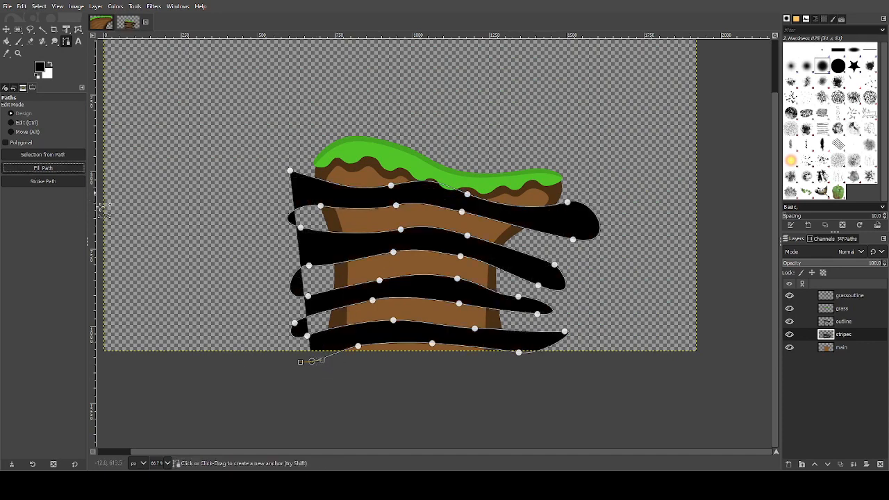
scroll(280, 246, "up", 1)
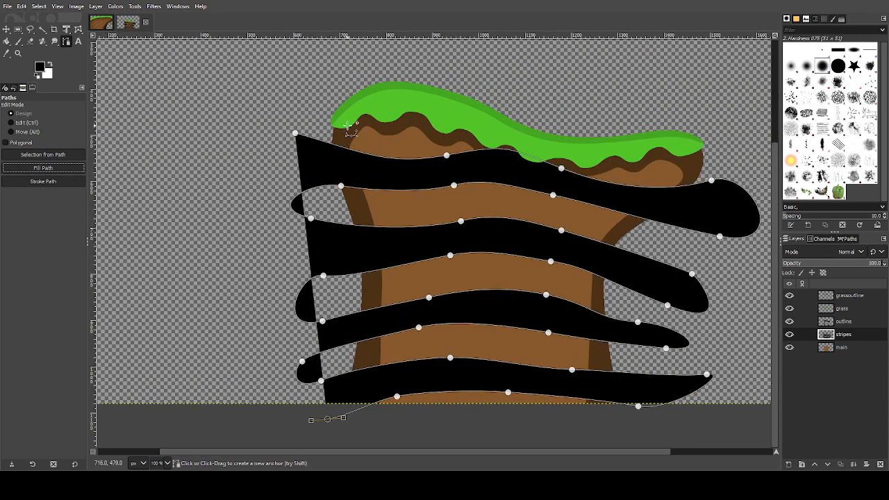
scroll(361, 226, "down", 1)
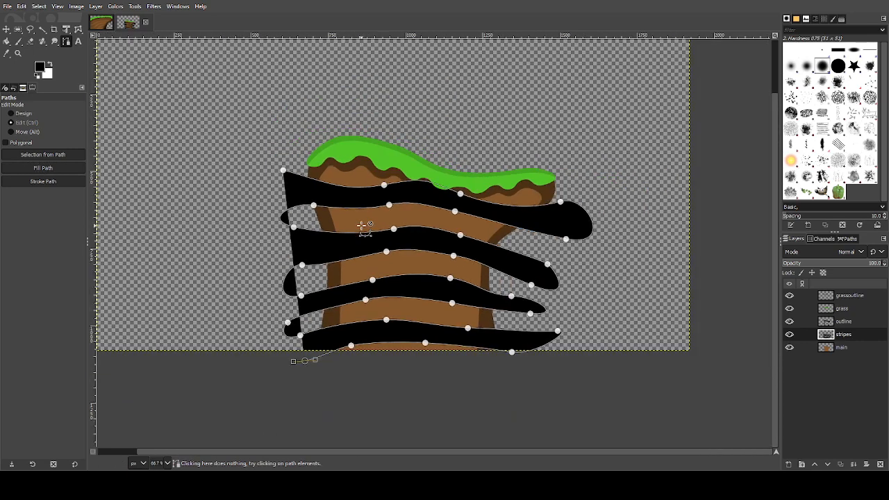
Select the empty area around the main layer with Fuzzy Select, delete it from the stripes layer, and clear the selection.
left_click(43, 30)
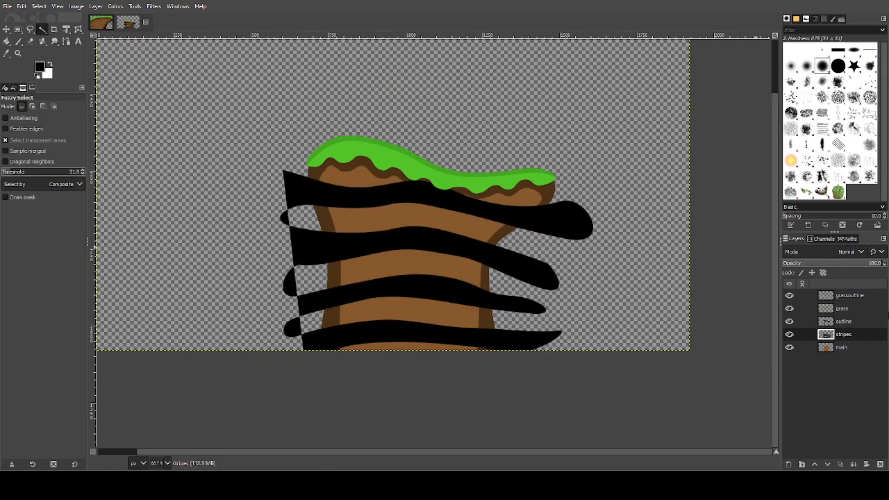
left_click(841, 348)
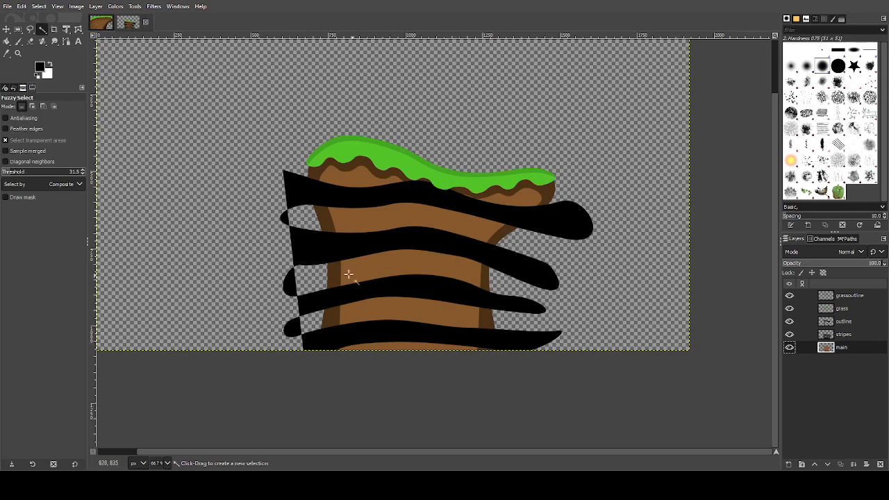
left_click(656, 144)
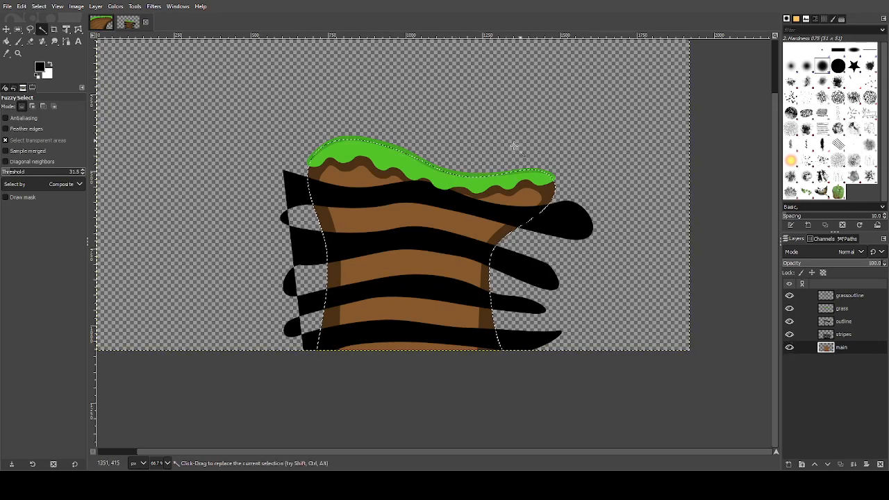
scroll(507, 191, "down", 2)
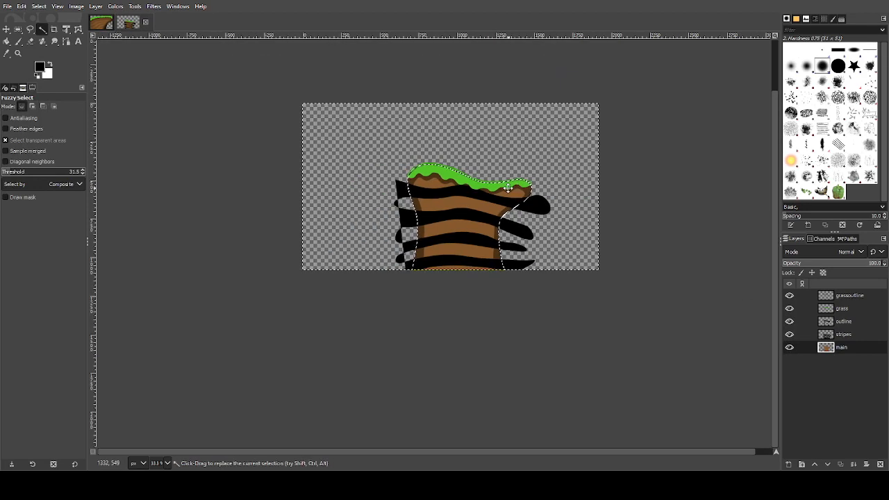
left_click_drag(493, 191, 494, 220)
scroll(494, 220, "up", 1)
left_click(848, 335)
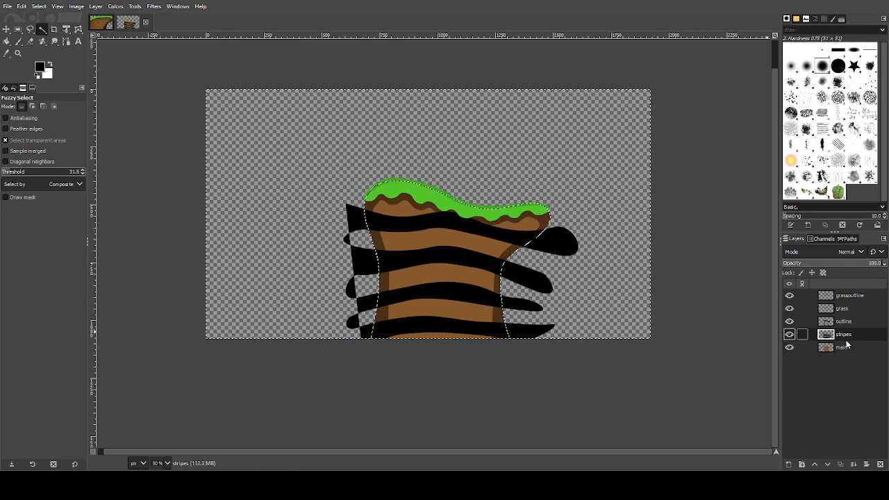
key("Delete")
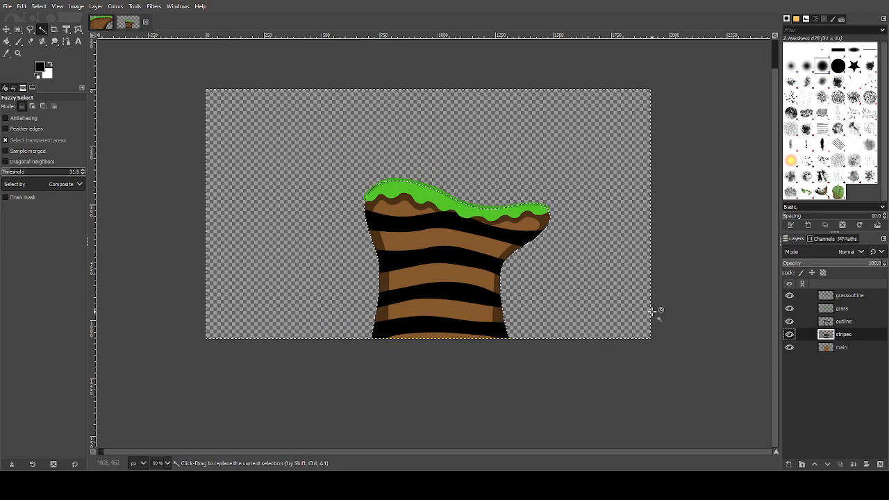
scroll(505, 275, "up", 2)
scroll(326, 181, "down", 2)
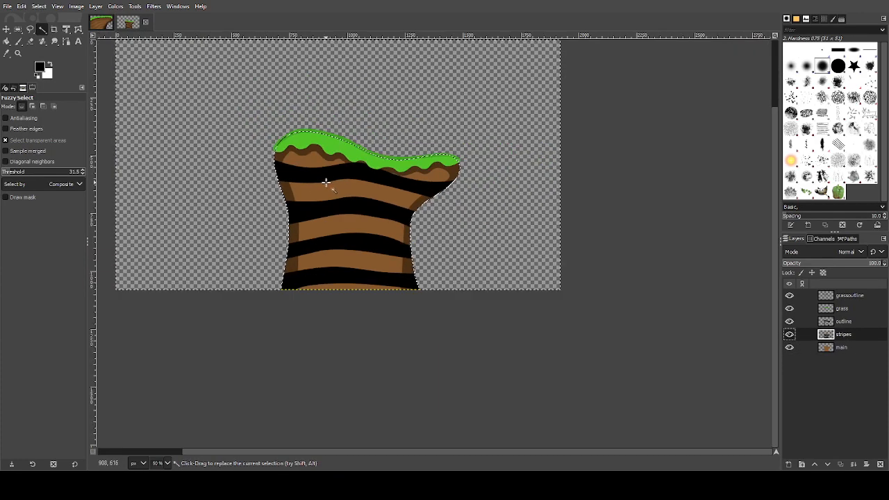
left_click_drag(326, 181, 343, 200)
scroll(344, 201, "up", 1)
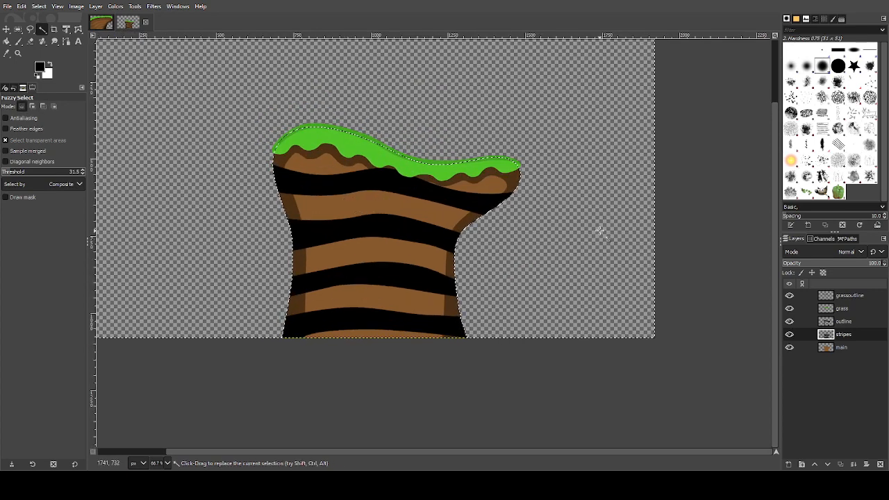
key("ctrl+a")
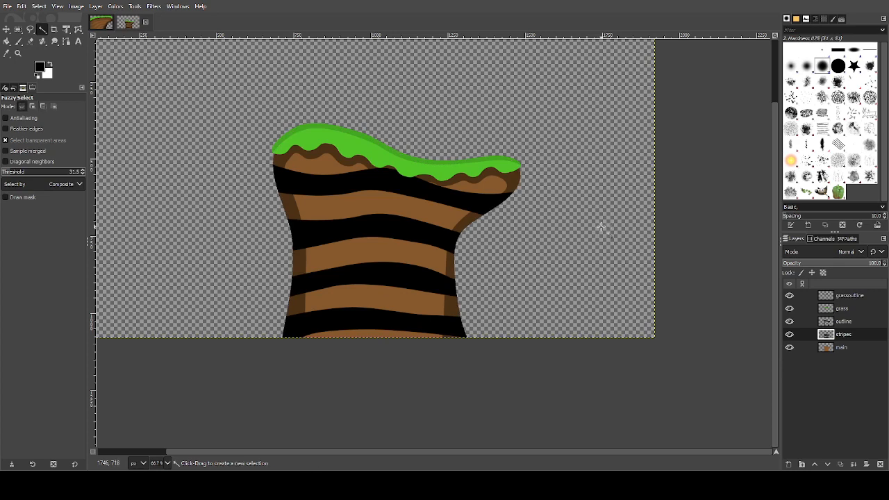
Set the stripes layer's opacity to 20, comparing the stripe shade with the reference cliff.
left_click(97, 26)
left_click(142, 25)
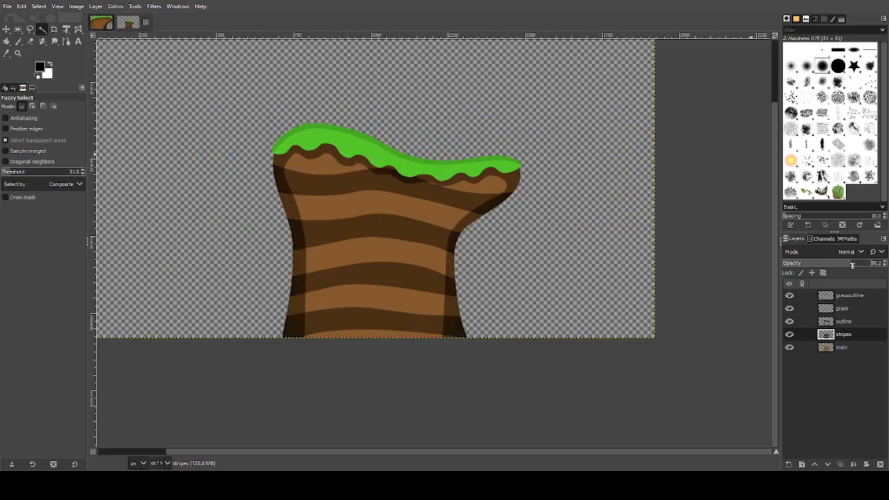
type("20")
key("Return")
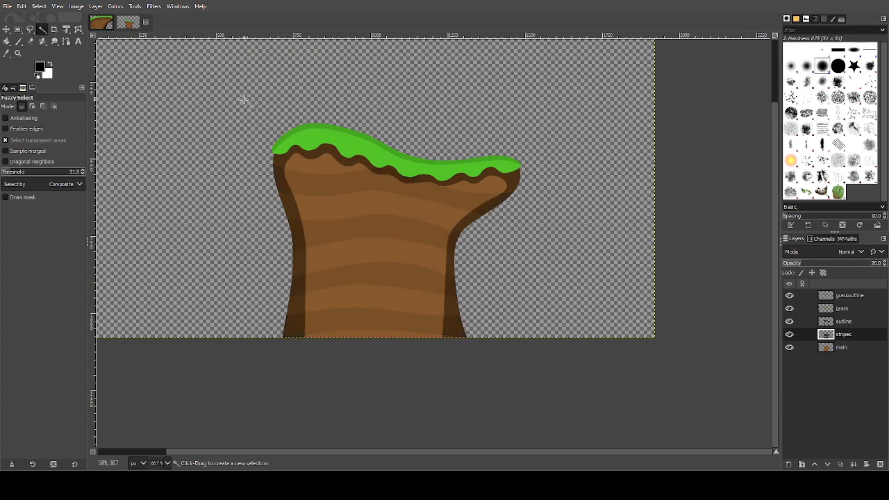
left_click(108, 31)
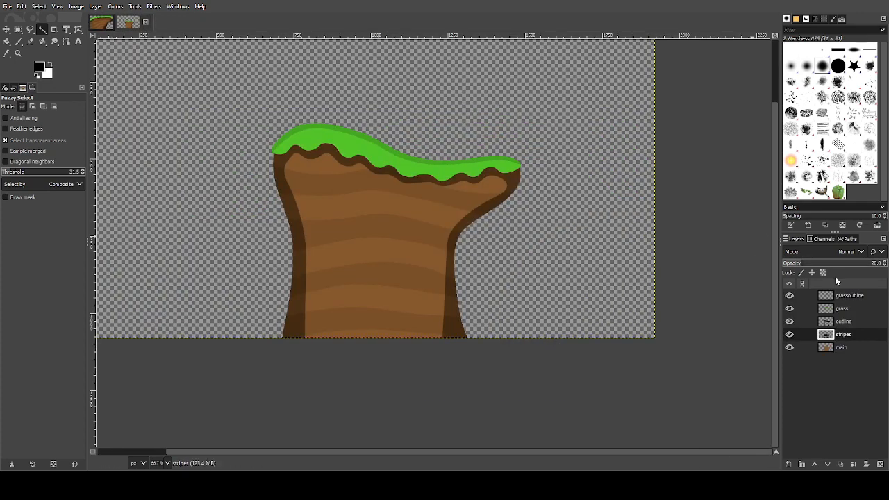
Set the stripes layer's opacity to 30.
left_click_drag(840, 263, 812, 264)
scroll(350, 190, "up", 1)
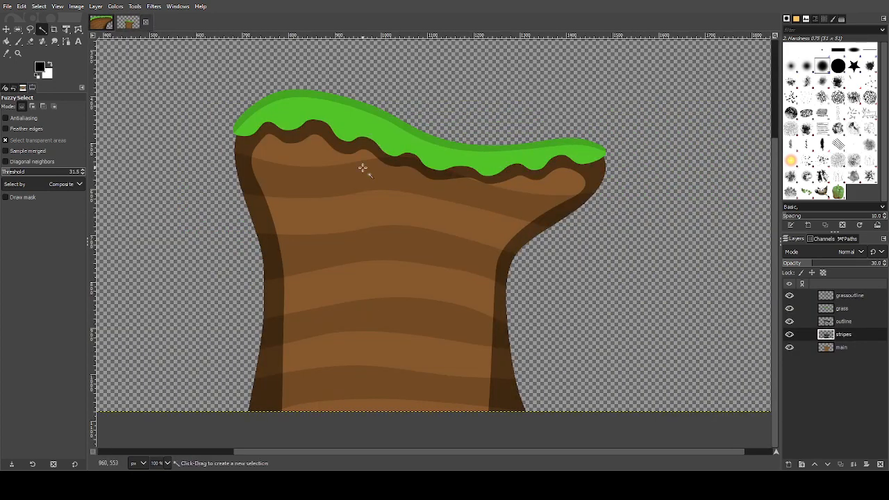
scroll(399, 184, "down", 3)
scroll(399, 184, "up", 2)
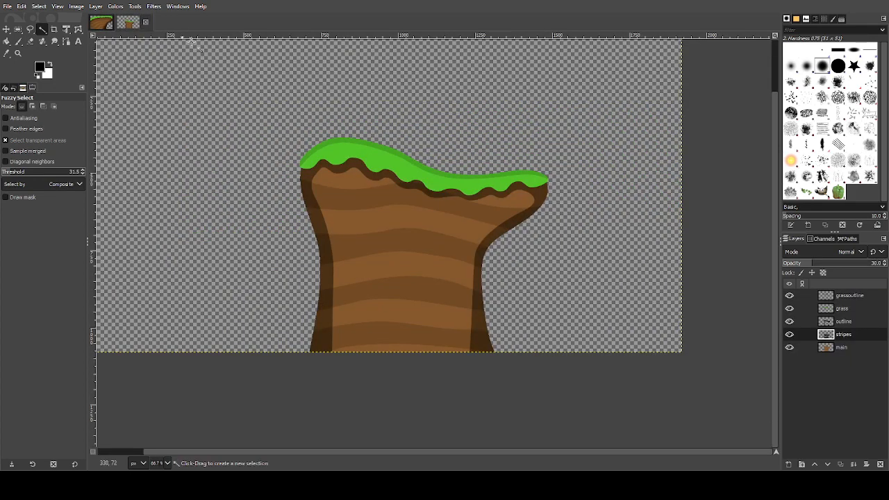
Examine the cliff's stripes close up and at a distance, and compare their shade and soft dark edges with the reference cliff.
scroll(396, 149, "up", 1)
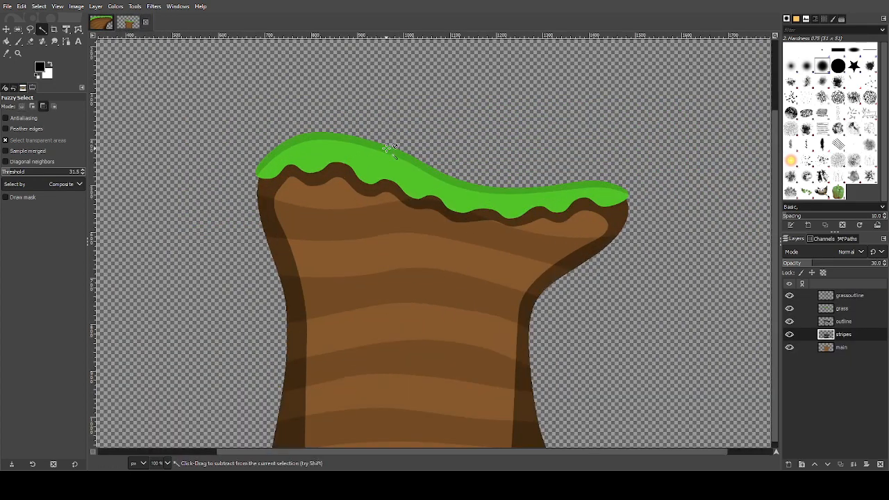
scroll(397, 153, "down", 1)
scroll(394, 160, "down", 1)
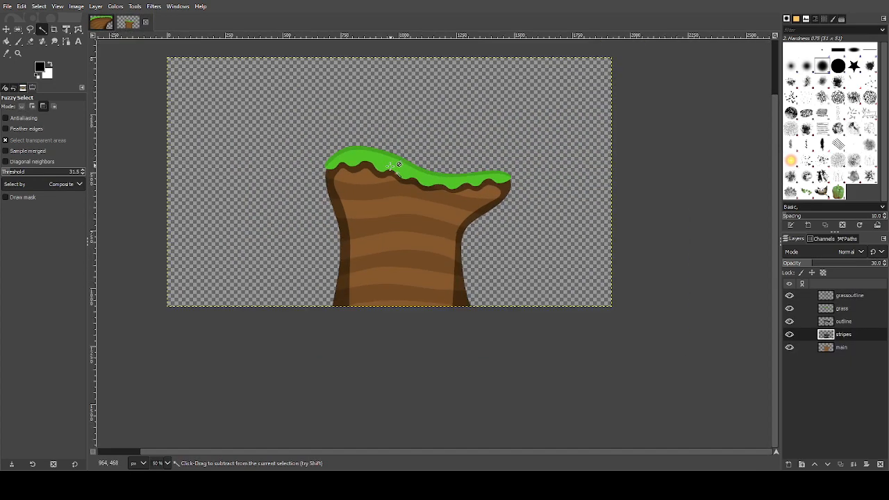
scroll(390, 172, "up", 1)
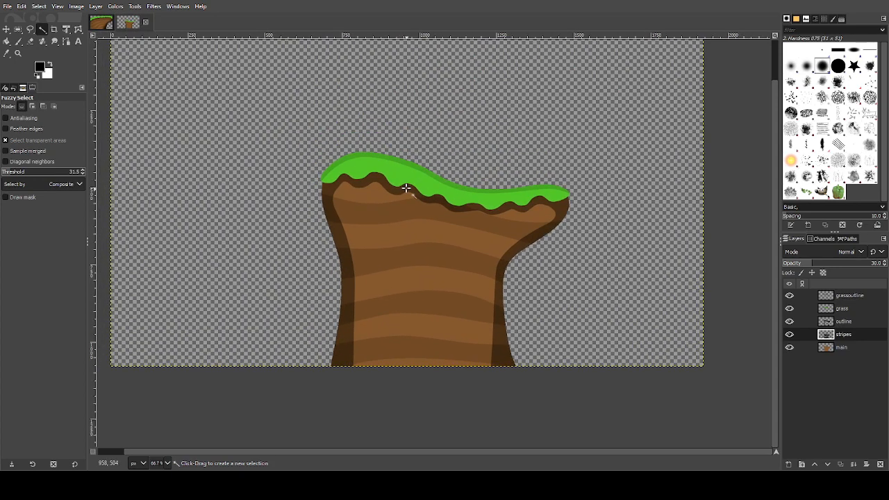
scroll(406, 191, "up", 1)
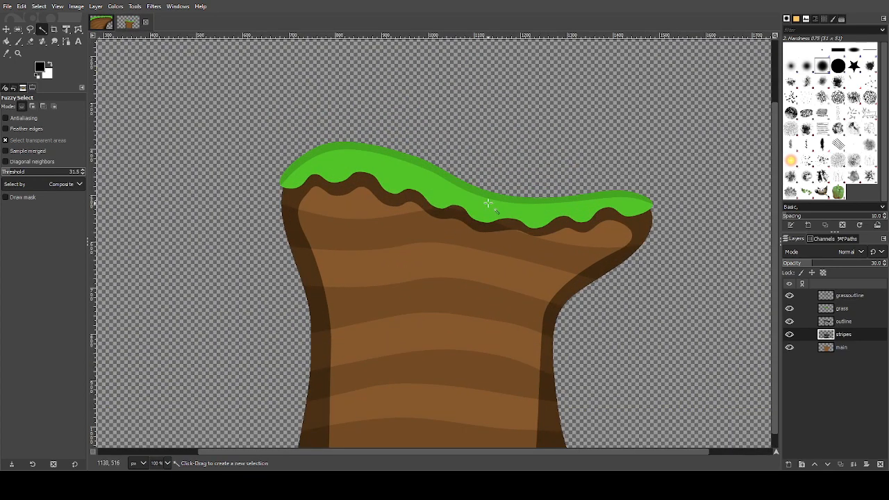
scroll(448, 223, "down", 2)
scroll(405, 269, "up", 1)
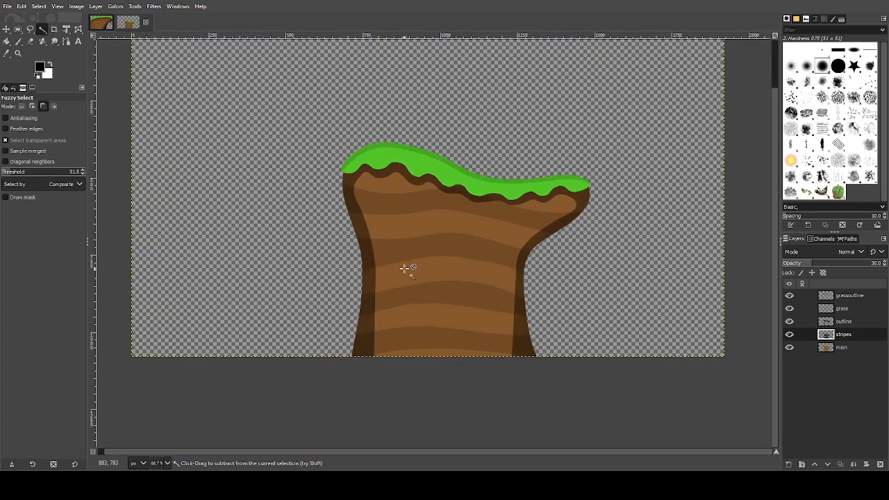
scroll(356, 298, "up", 1)
scroll(360, 285, "down", 1)
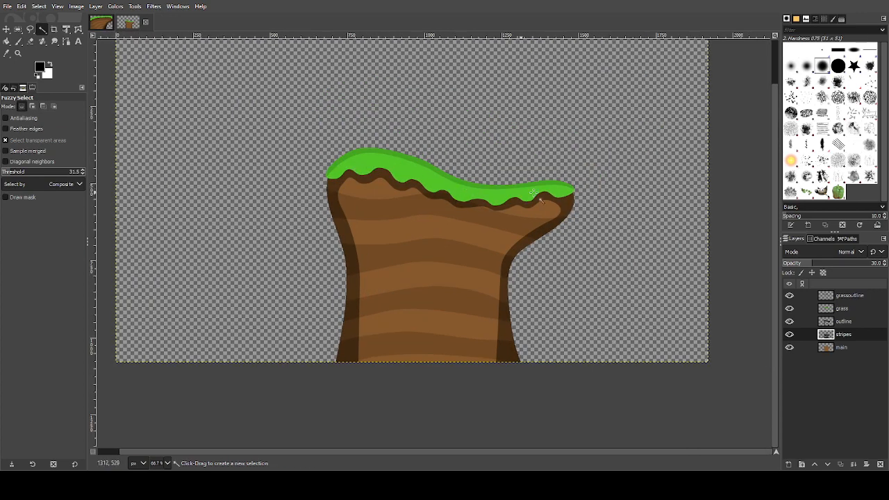
scroll(502, 268, "up", 1)
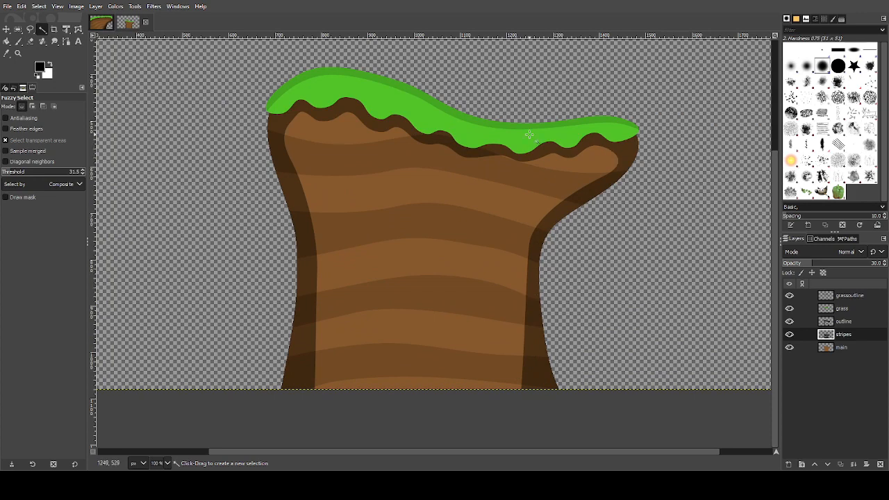
scroll(381, 234, "down", 3)
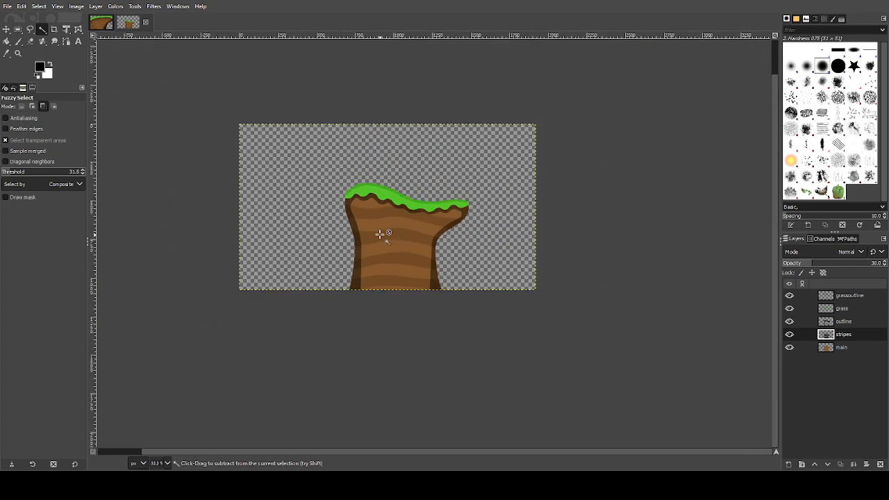
scroll(381, 234, "up", 2)
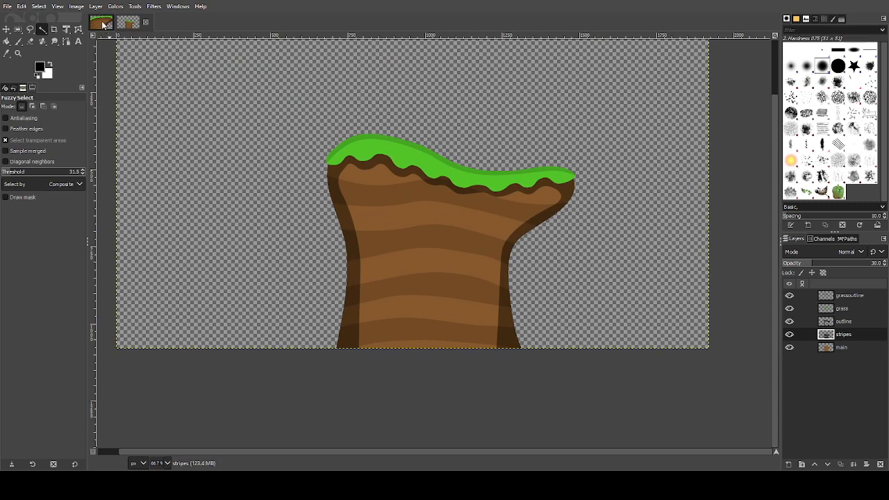
left_click(101, 22)
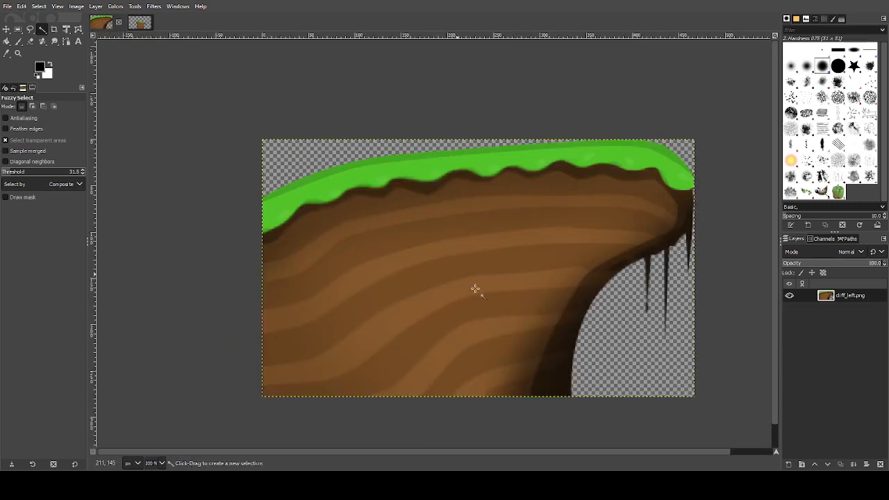
left_click(102, 23)
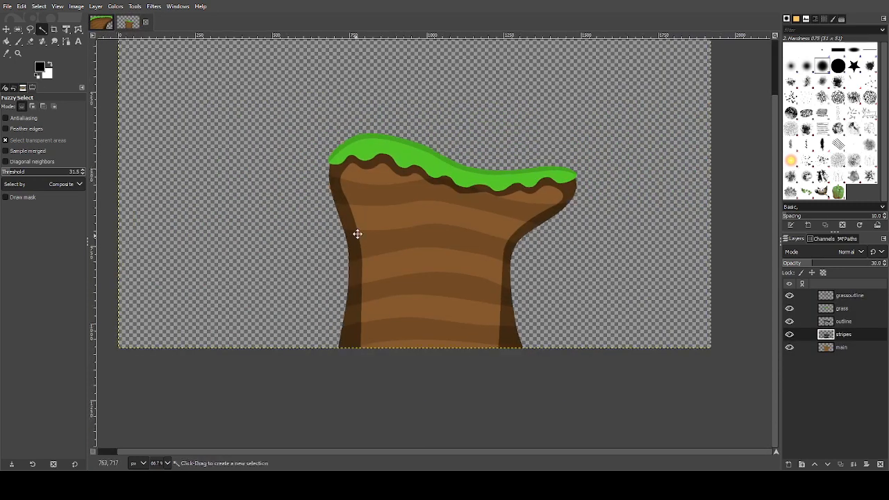
left_click_drag(358, 234, 392, 227)
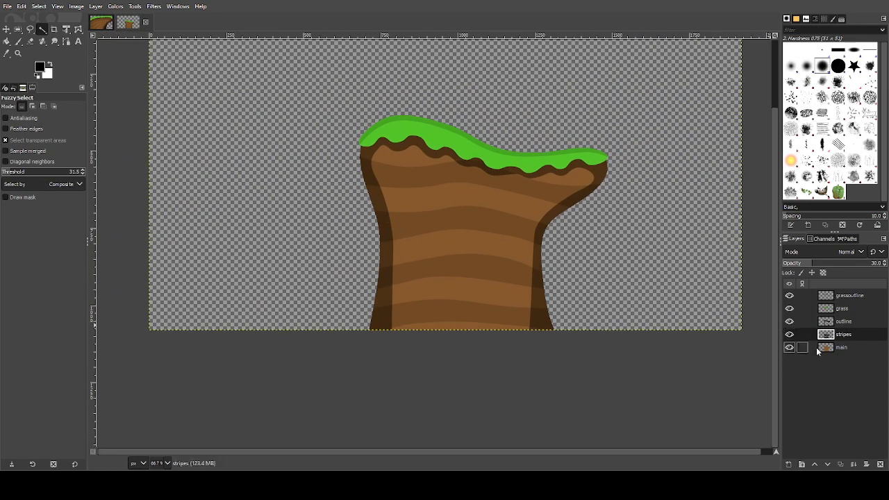
Add a new layer named shading and place it directly above the outline layer.
left_click(788, 462, "shift")
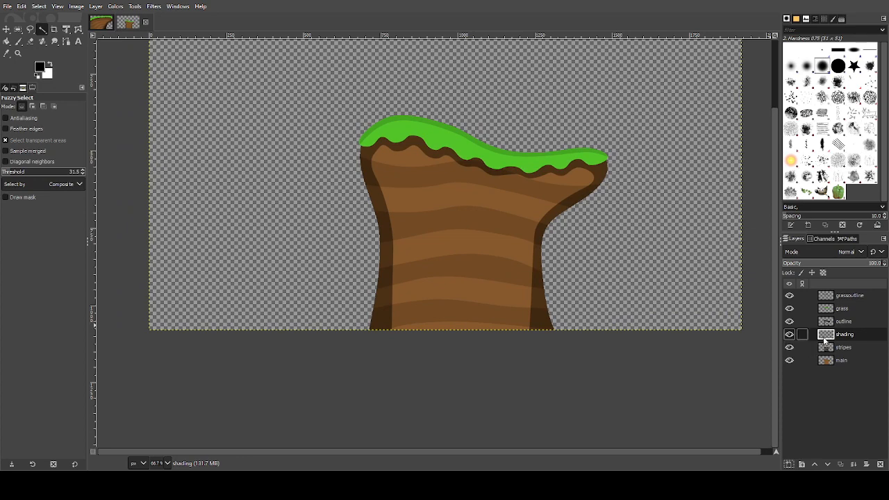
left_click_drag(831, 336, 834, 315)
scroll(479, 174, "up", 2)
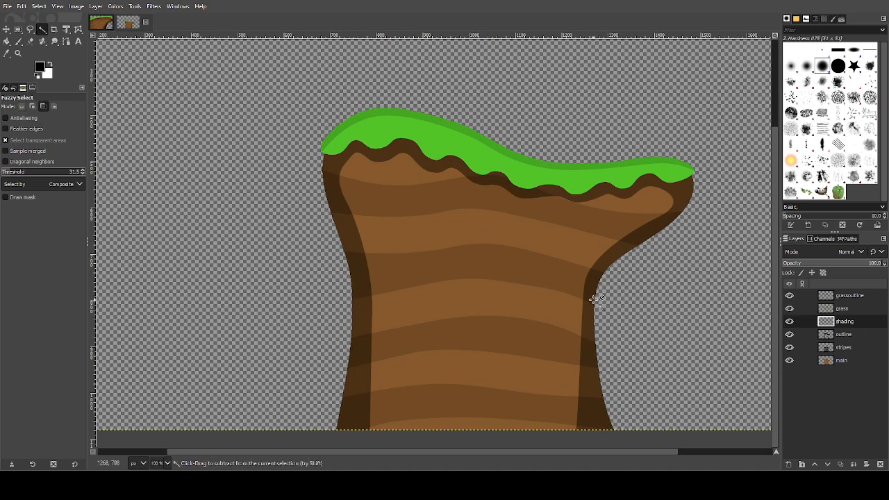
scroll(596, 299, "down", 1)
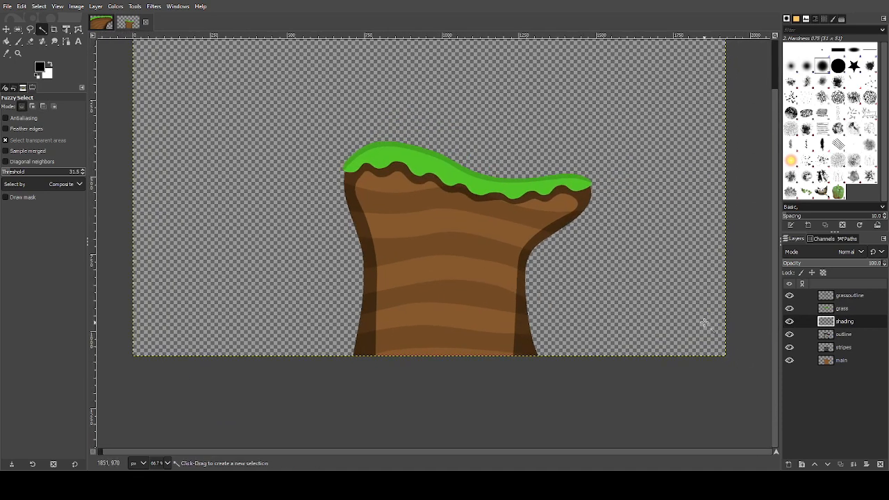
Select the brown cliff shape on the main layer with Fuzzy Select and make the shading layer active.
left_click(828, 363)
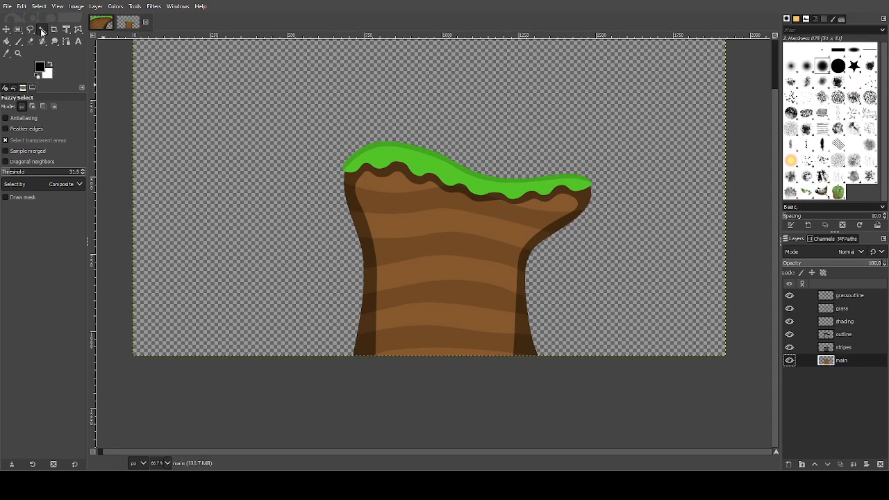
left_click(451, 239)
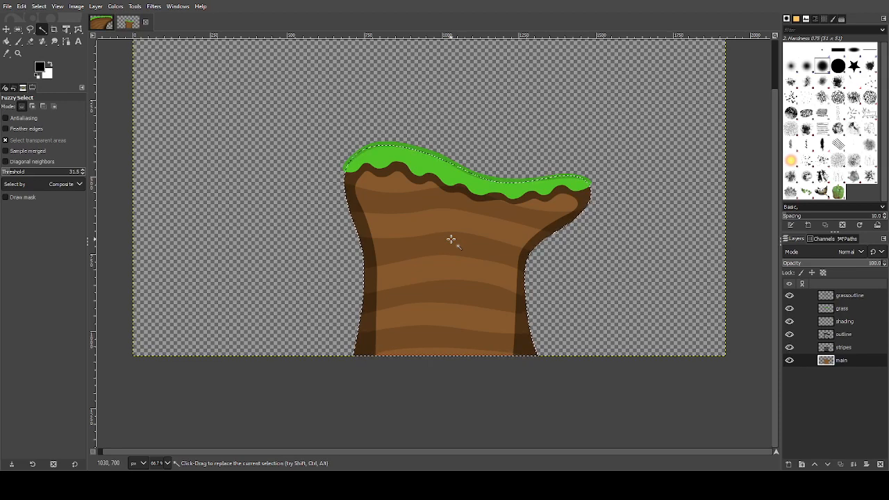
left_click(829, 323)
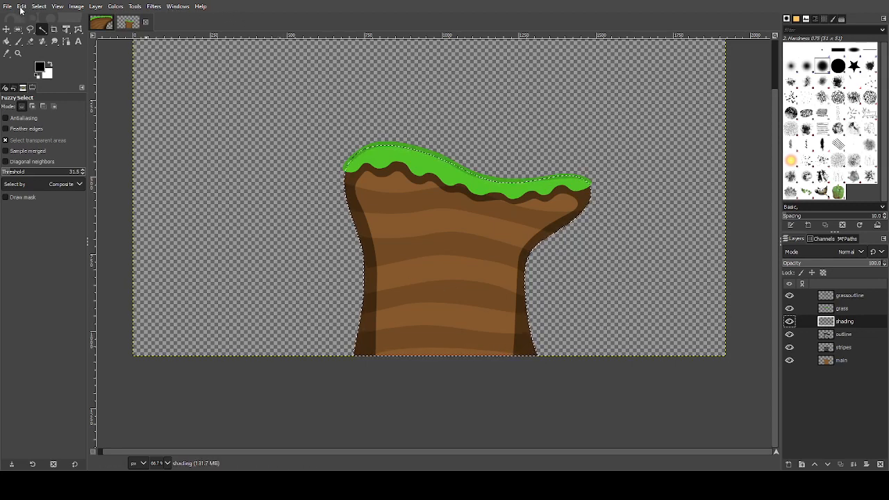
Try stroking the full cliff selection in solid black on the shading layer, inspect its edges, and undo the stroke.
left_click(22, 7)
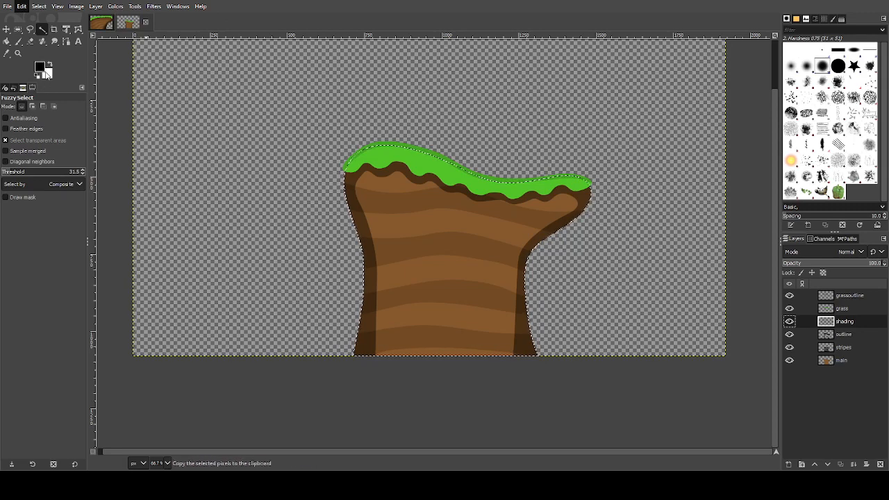
left_click(50, 250)
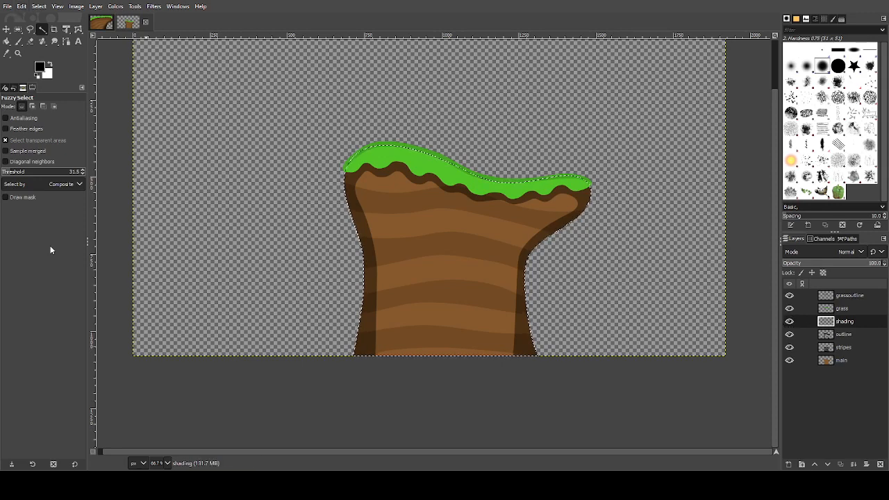
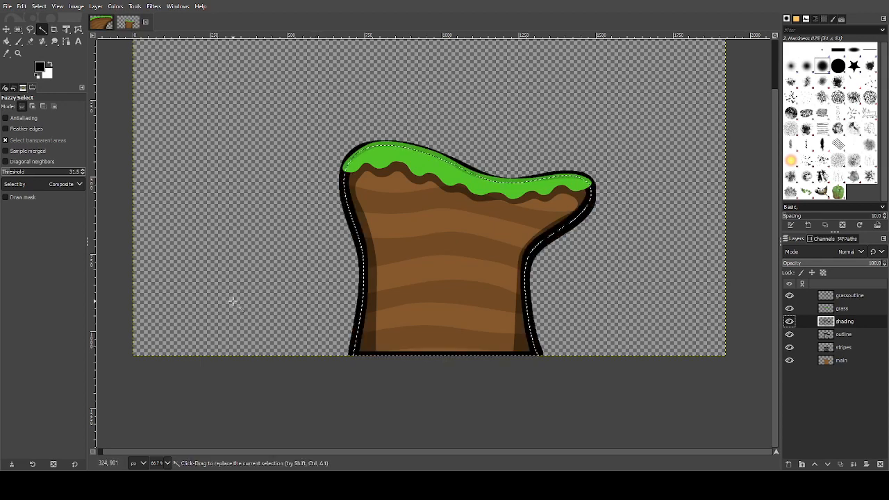
scroll(546, 240, "up", 2)
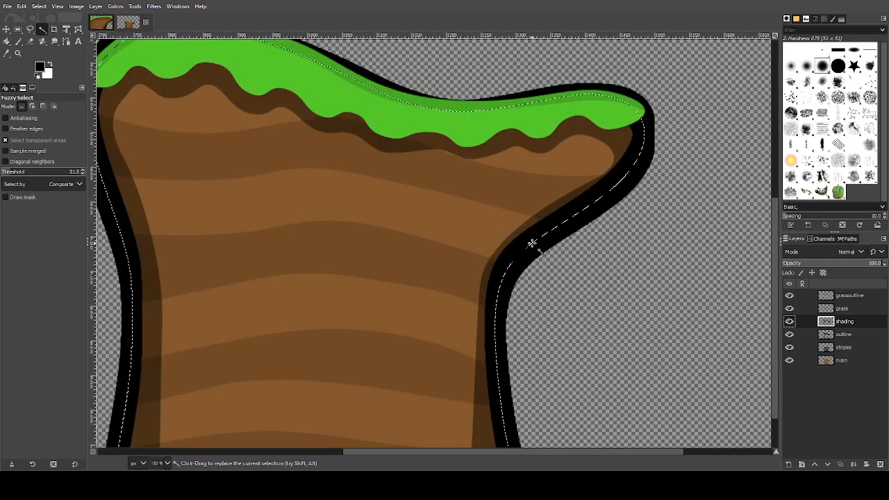
scroll(531, 243, "down", 2)
scroll(532, 243, "up", 2)
scroll(532, 243, "down", 2)
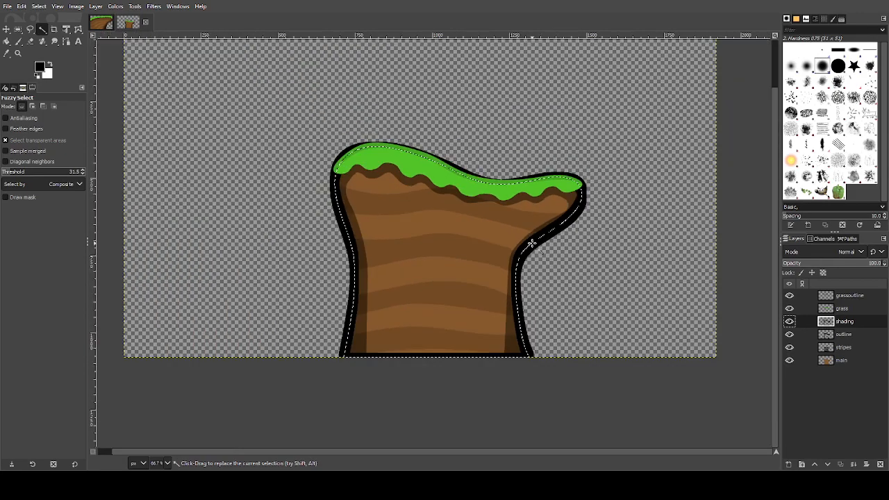
scroll(531, 243, "up", 2)
scroll(514, 250, "down", 2)
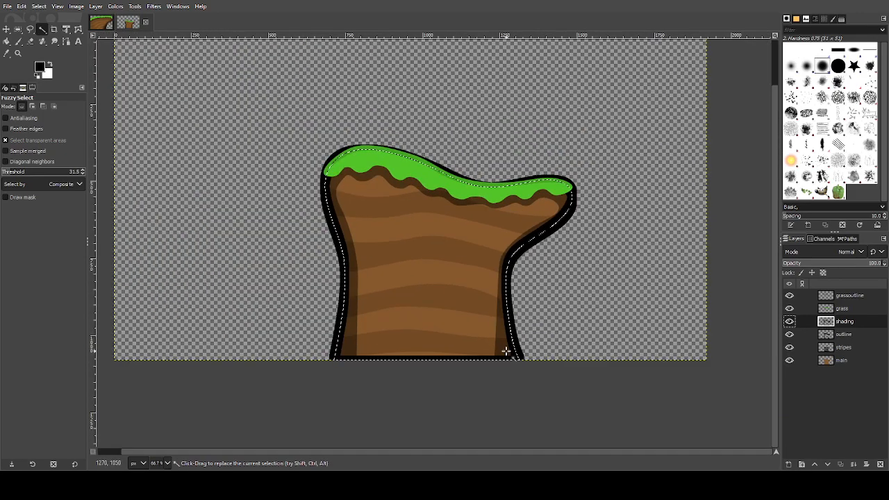
scroll(454, 211, "up", 1)
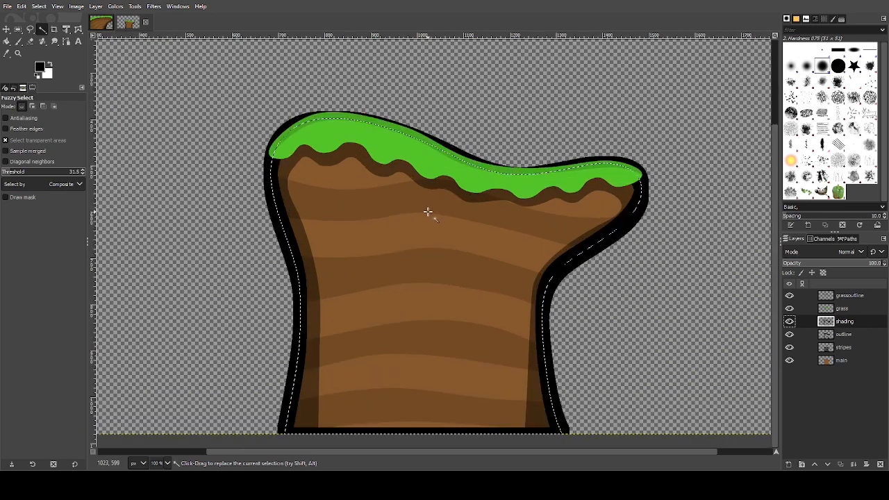
key("Delete")
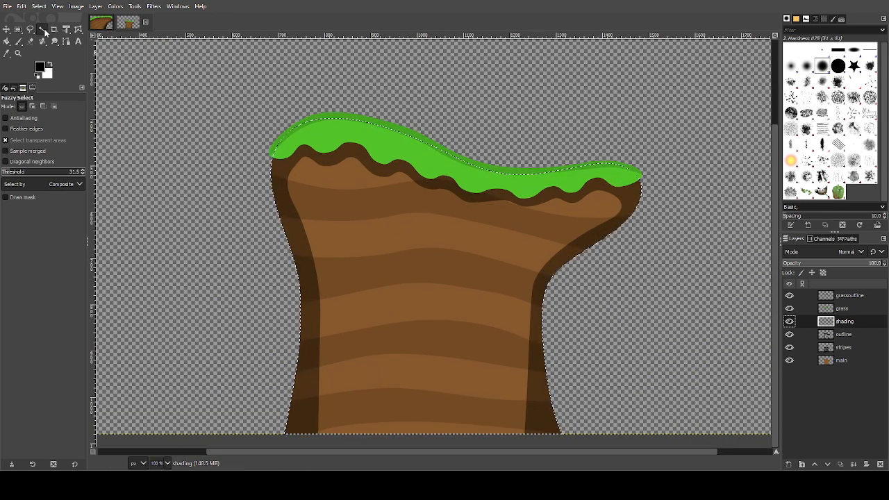
Subtract the grass shape on the grass layer from the cliff selection with Fuzzy Select, checking the edge along the grass.
left_click(842, 311)
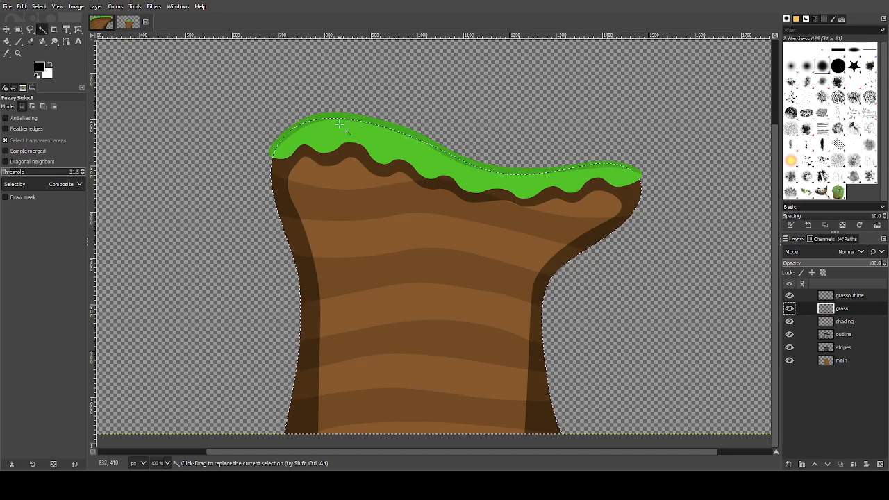
left_click(383, 141, "ctrl")
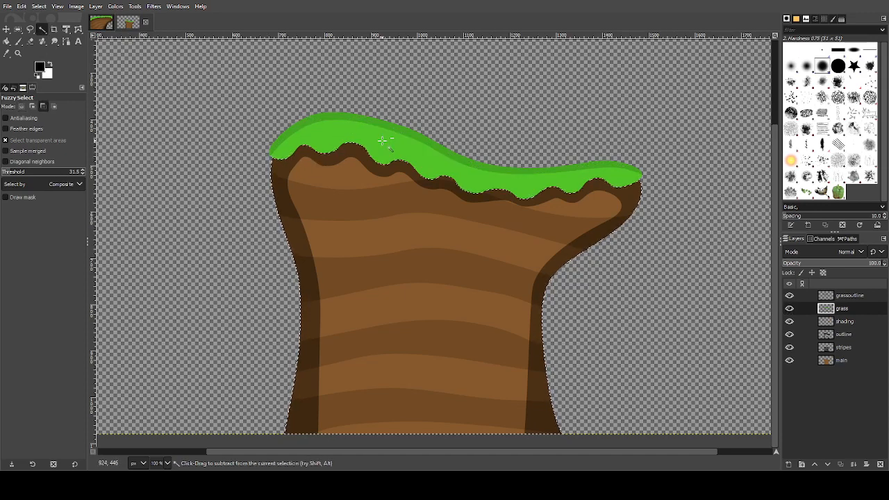
scroll(526, 229, "up", 5, "ctrl")
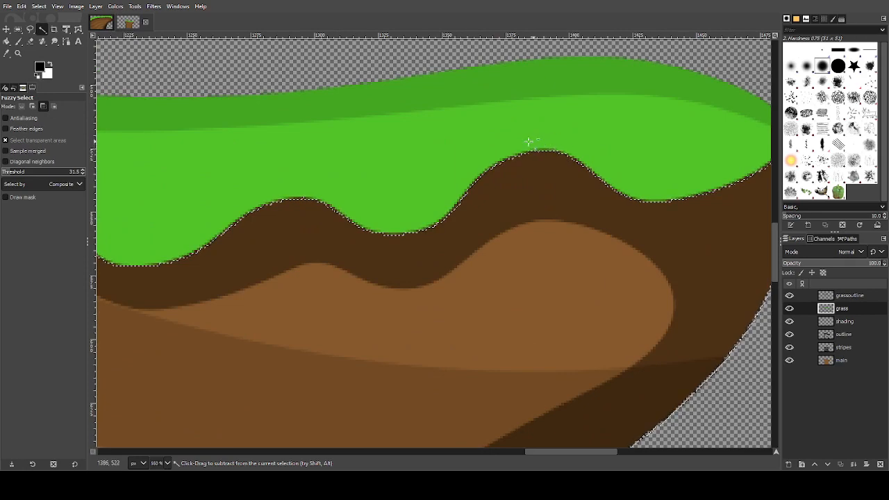
scroll(229, 191, "down", 2, "ctrl")
scroll(545, 174, "down", 2, "ctrl")
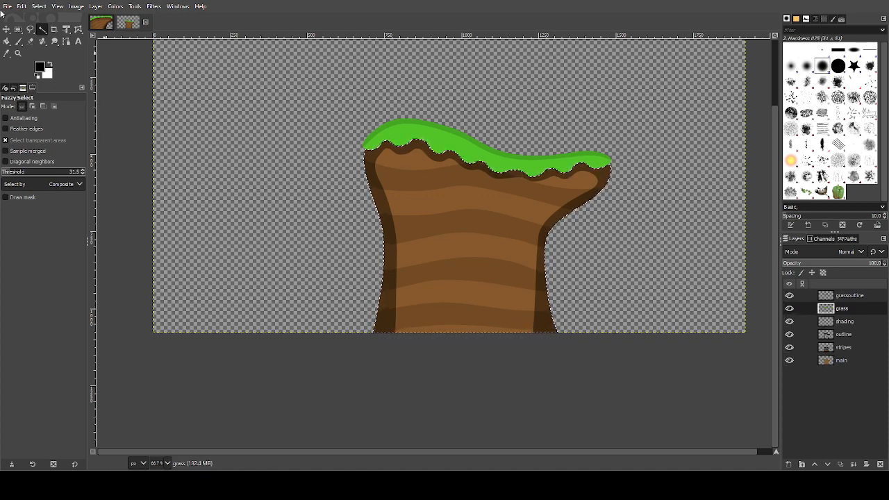
Stroke the reduced cliff selection with a thick solid black line on the shading layer.
left_click(858, 322)
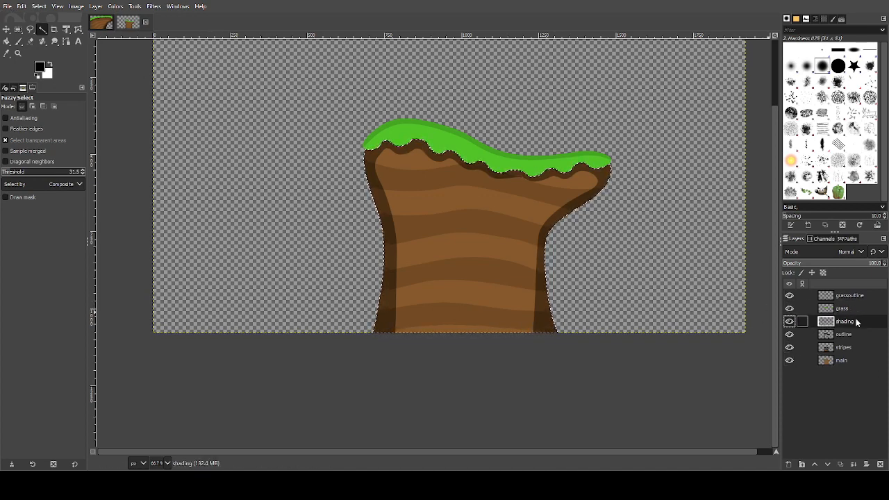
key("ctrl+shift+c")
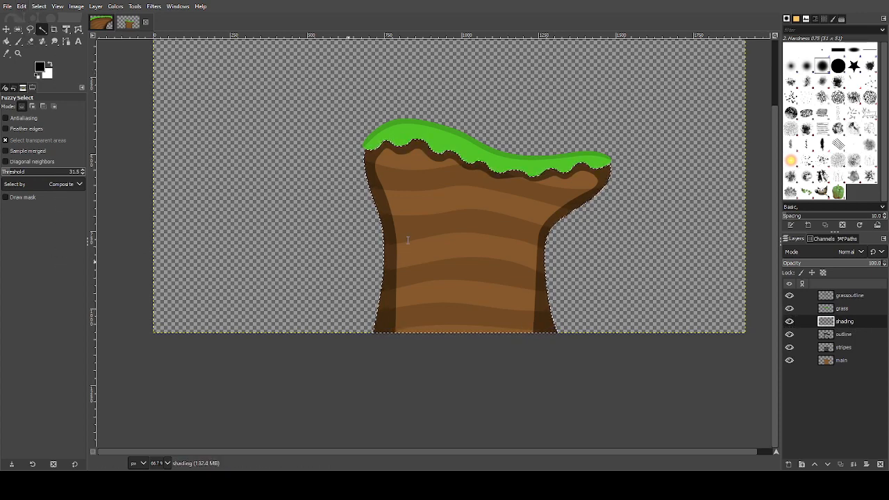
left_click(461, 312)
scroll(516, 270, "up", 1)
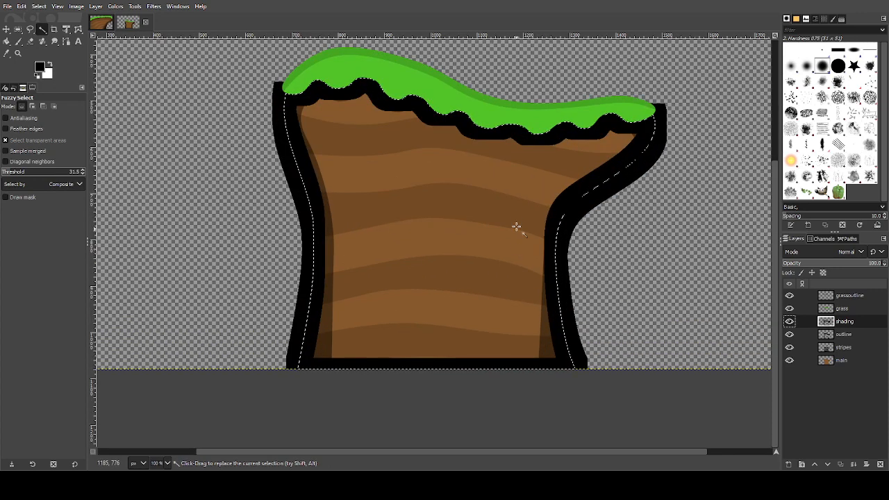
Invert the selection and delete the black stroke lying outside the cliff body on the shading layer.
scroll(577, 207, "down", 1)
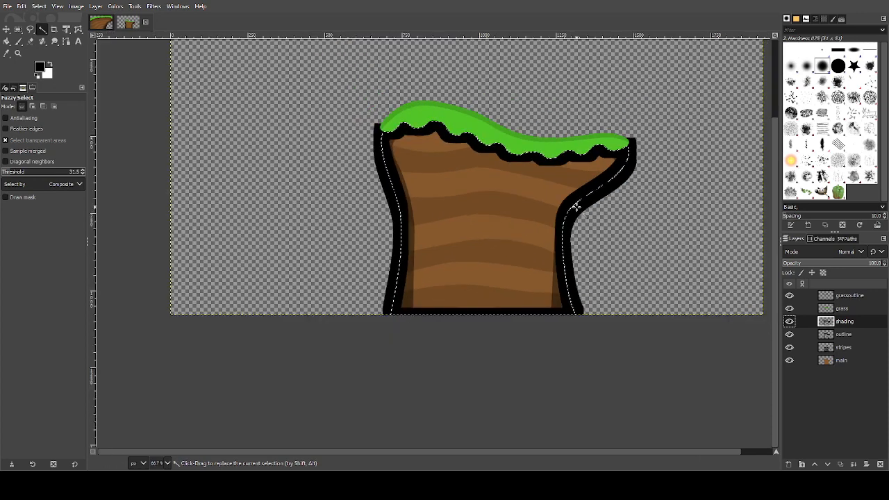
left_click_drag(576, 207, 568, 243)
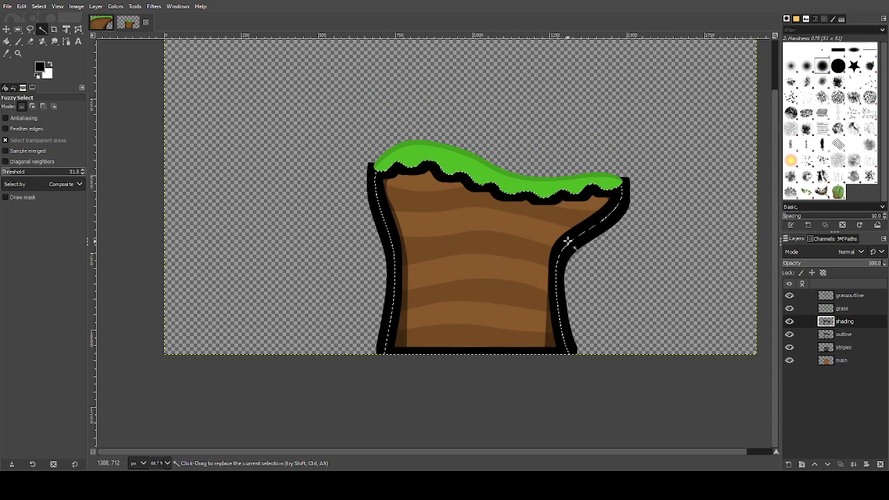
left_click_drag(568, 242, 540, 254)
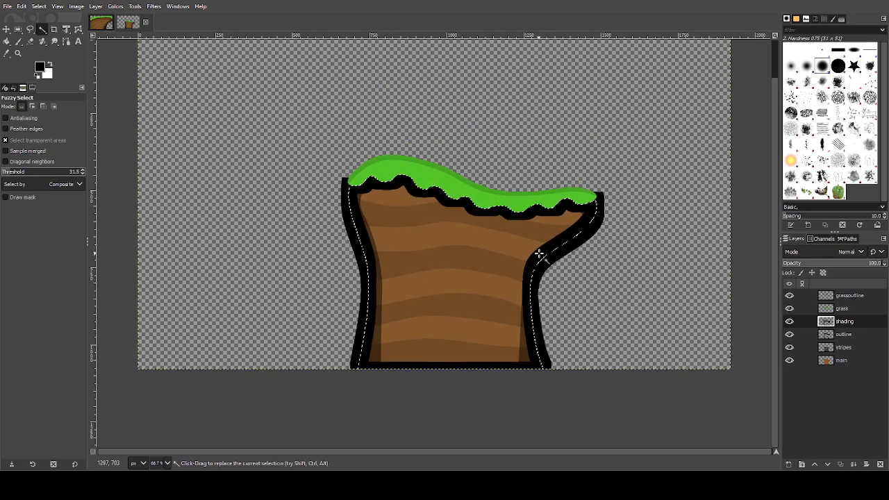
scroll(540, 254, "down", 2)
scroll(540, 254, "up", 1)
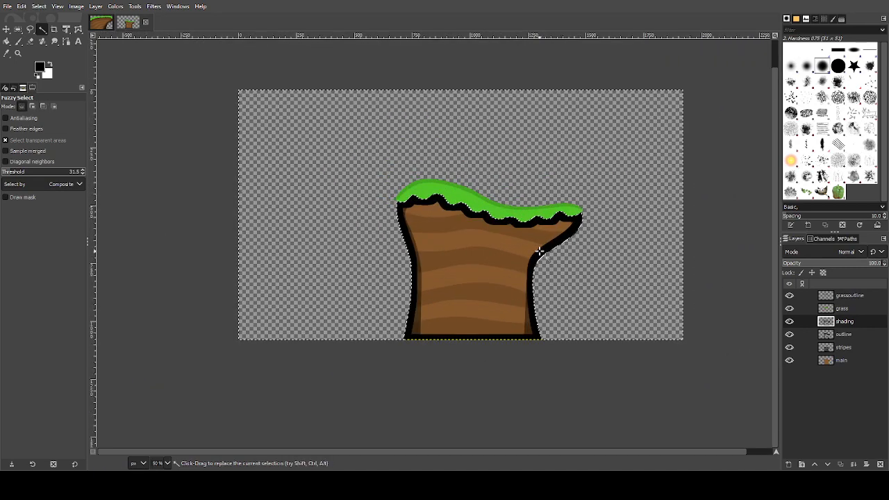
scroll(540, 254, "up", 3)
scroll(540, 254, "down", 2)
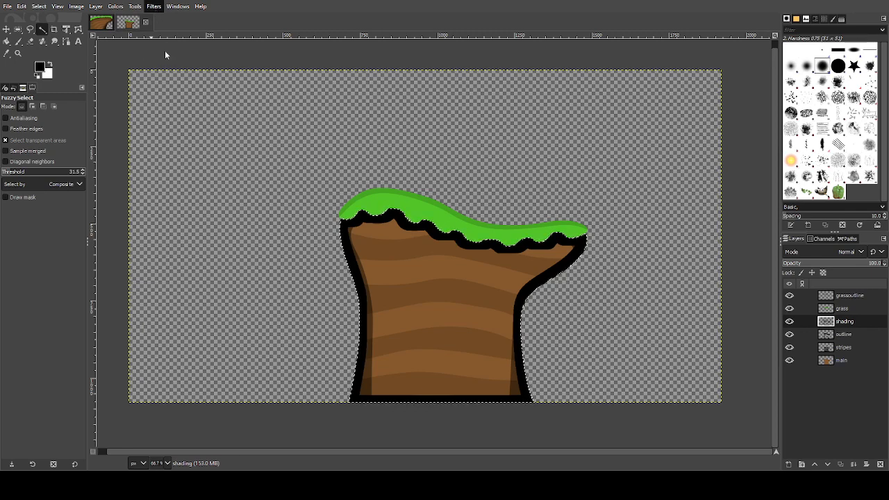
Blur the black stroke on the shading layer into soft edge shading and clear the selection.
left_click(307, 76)
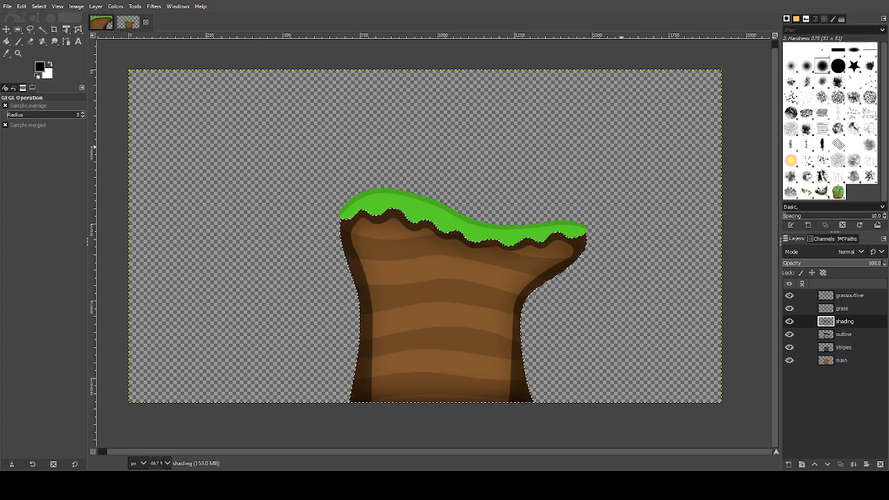
scroll(378, 262, "up", 1)
scroll(415, 244, "right", 3)
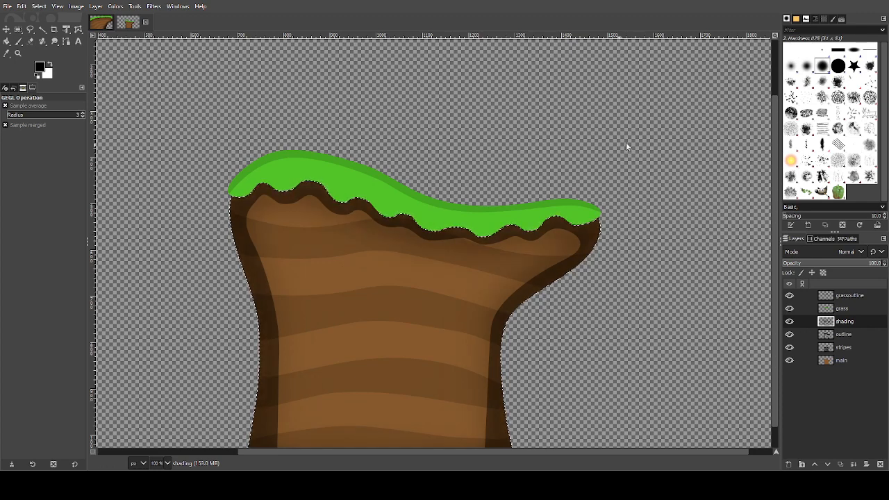
scroll(299, 256, "down", 3)
scroll(301, 263, "up", 2)
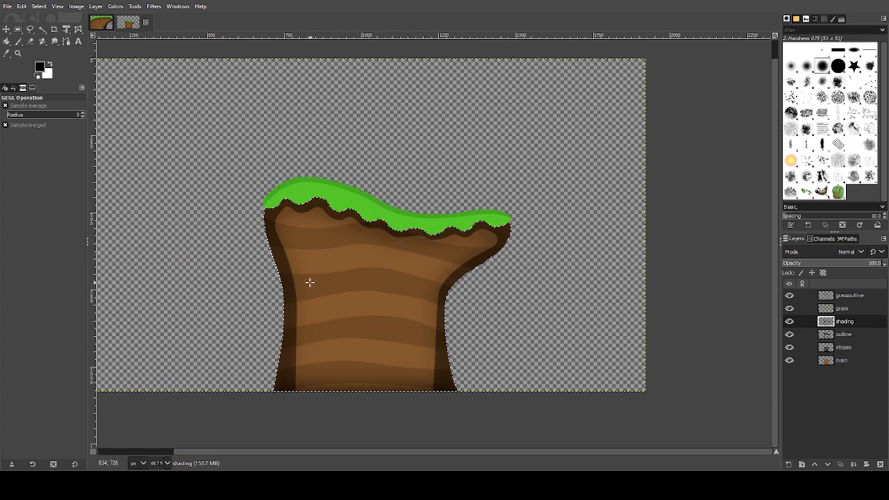
left_click_drag(307, 282, 355, 258)
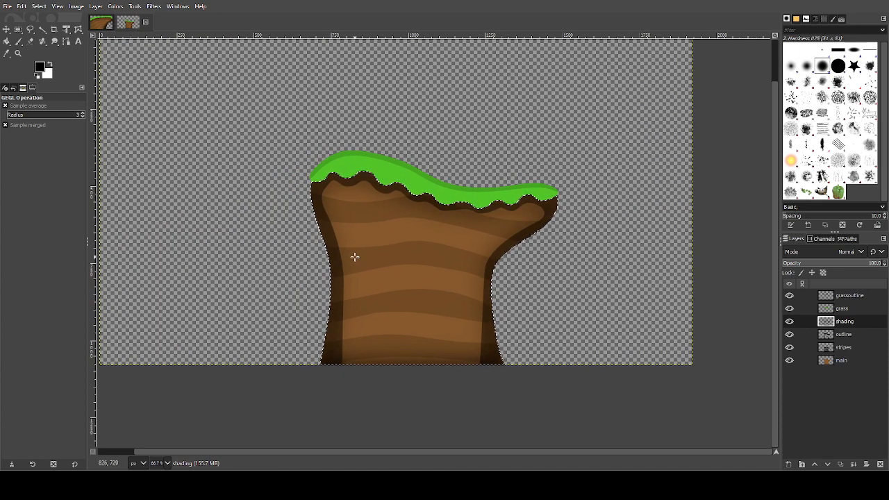
key("ctrl+shift+a")
scroll(445, 202, "down", 1)
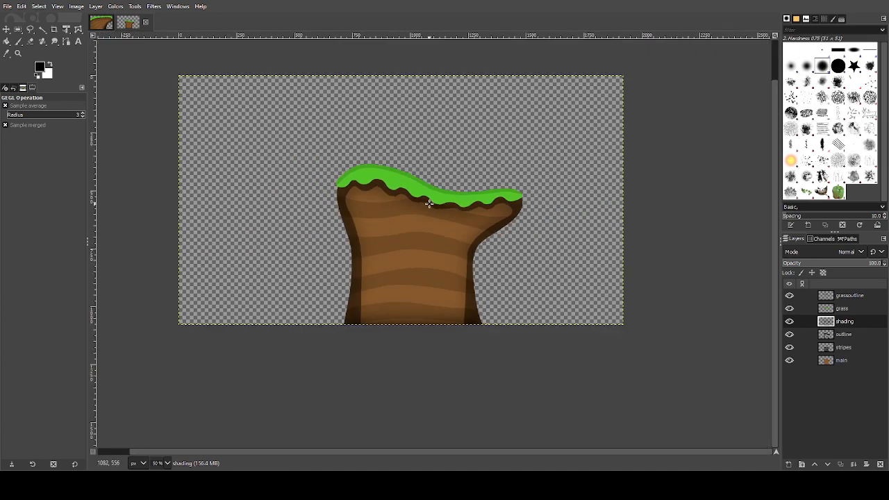
Compare the shaded cliff with the reference image cliff_left.png, looking at the edge shading and the details under the overhang.
left_click(98, 23)
left_click(145, 25)
left_click(98, 24)
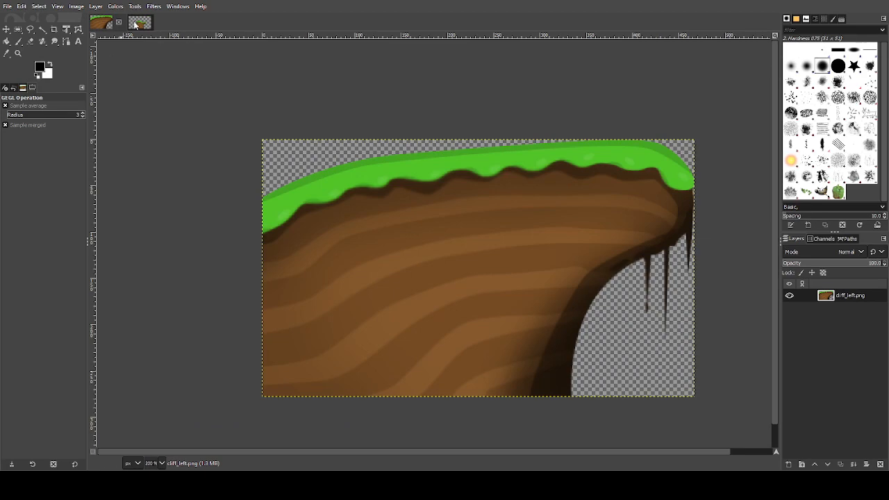
left_click(136, 25)
scroll(397, 170, "up", 3)
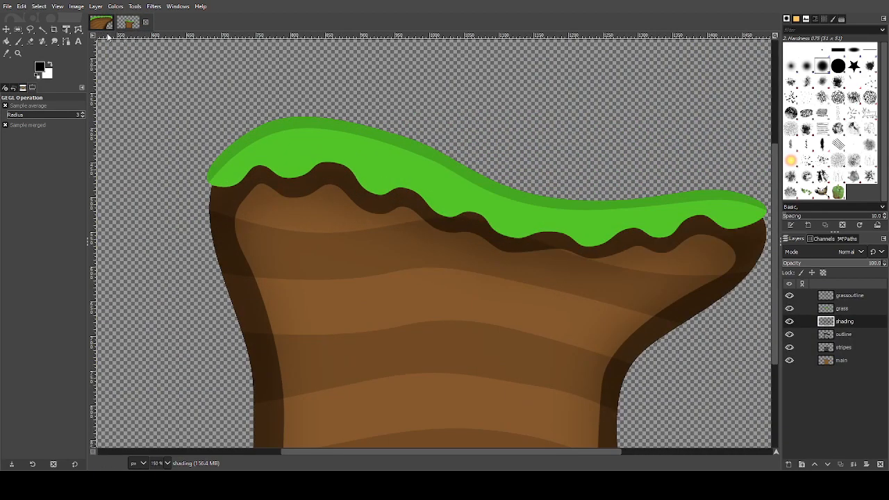
left_click(98, 25)
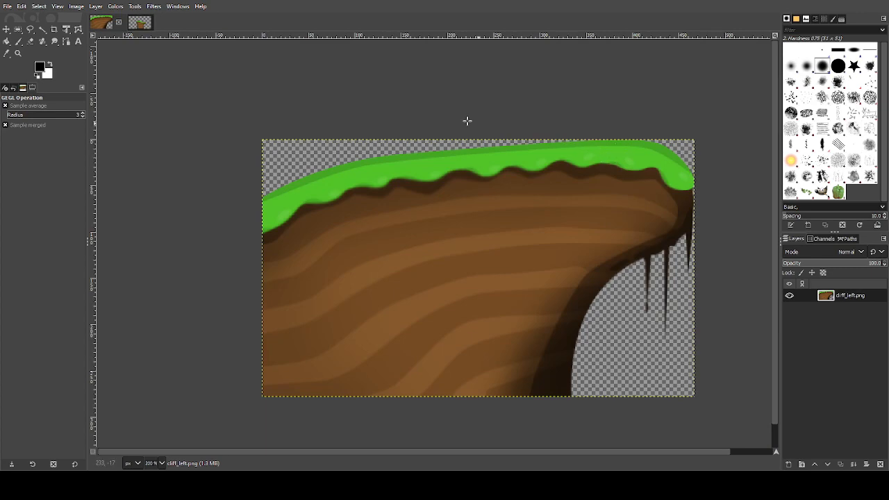
left_click(137, 24)
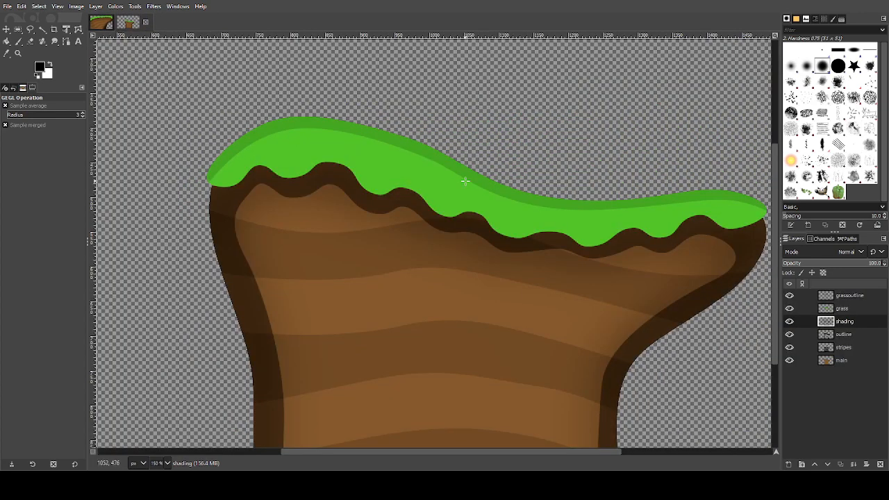
scroll(407, 173, "down", 3)
Pick the very dark brown of the hanging drips in cliff_left.png as the foreground colour and return to the cliff image.
left_click(95, 26)
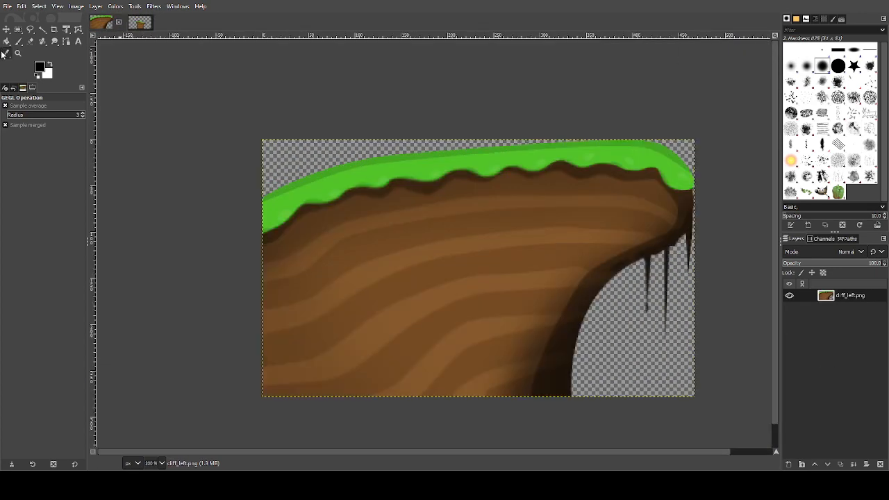
left_click(6, 54)
scroll(550, 265, "up", 2, "ctrl")
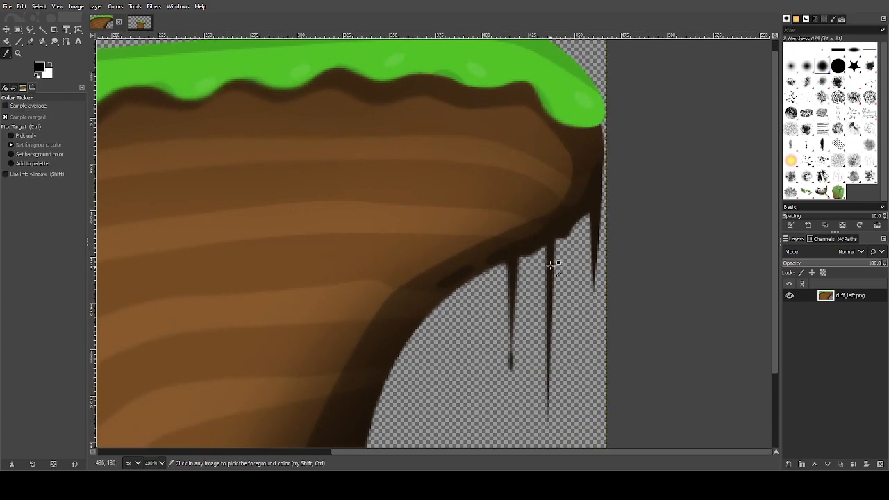
scroll(554, 241, "up", 3, "ctrl")
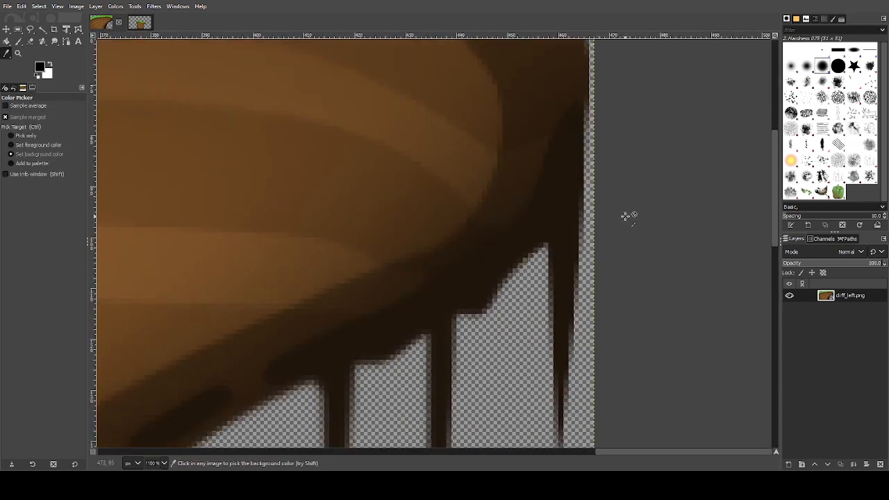
left_click(560, 202)
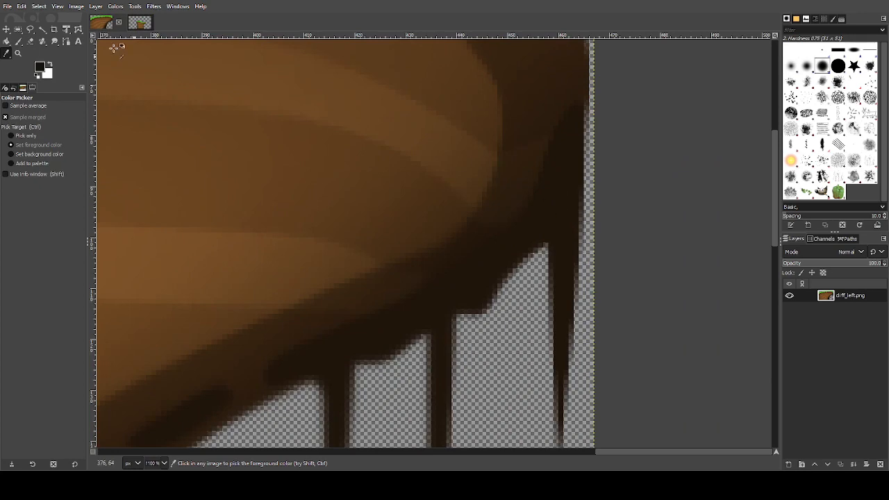
left_click(142, 22)
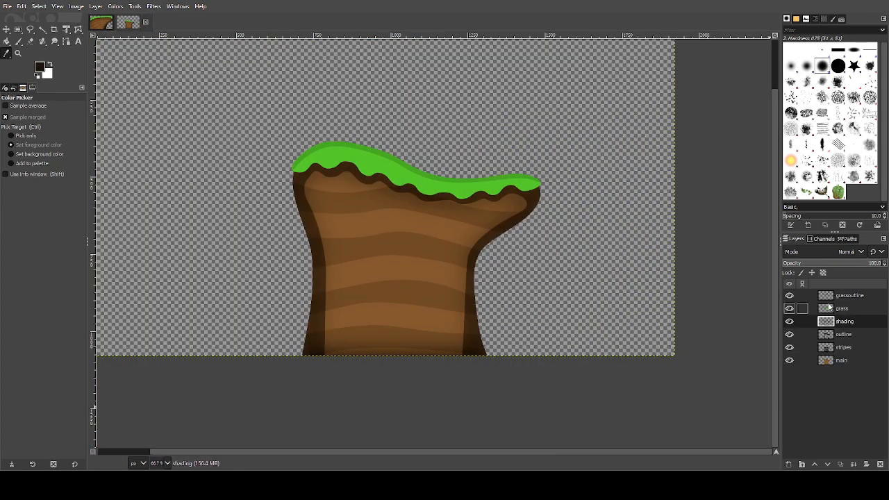
Add a new layer named goop and move it above the grassoutline layer.
left_click(789, 466, "shift")
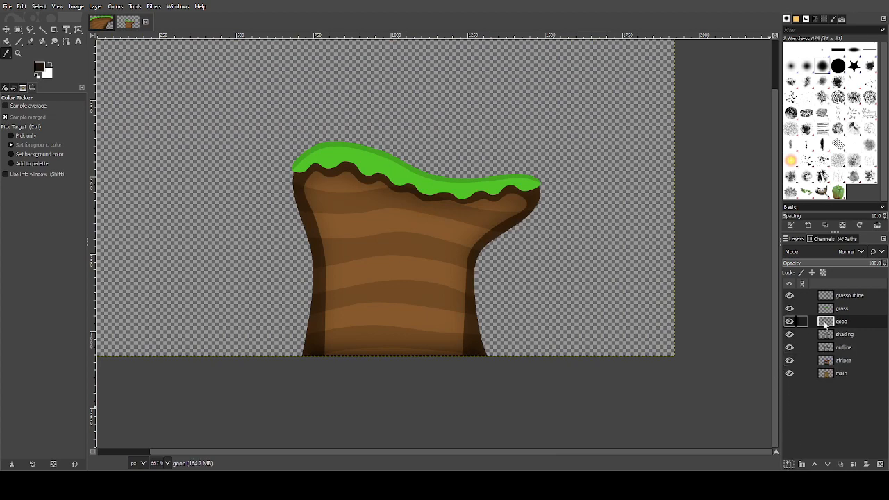
left_click_drag(825, 325, 831, 295)
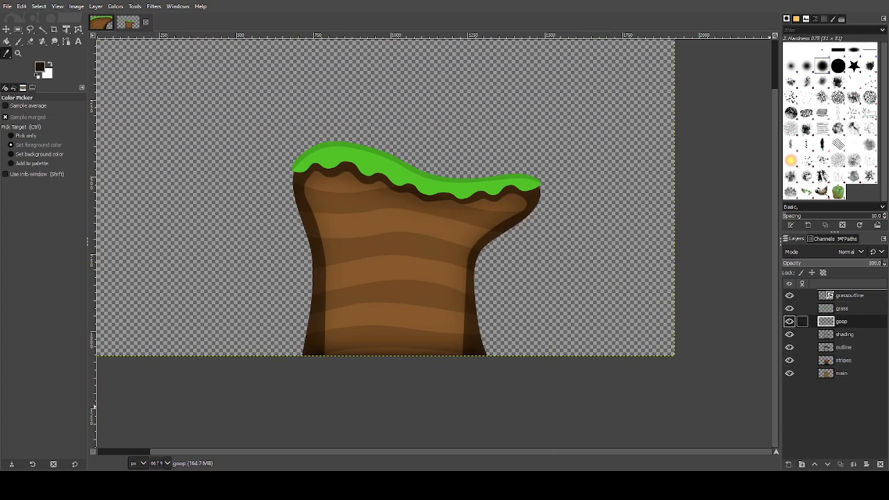
left_click_drag(827, 297, 826, 297)
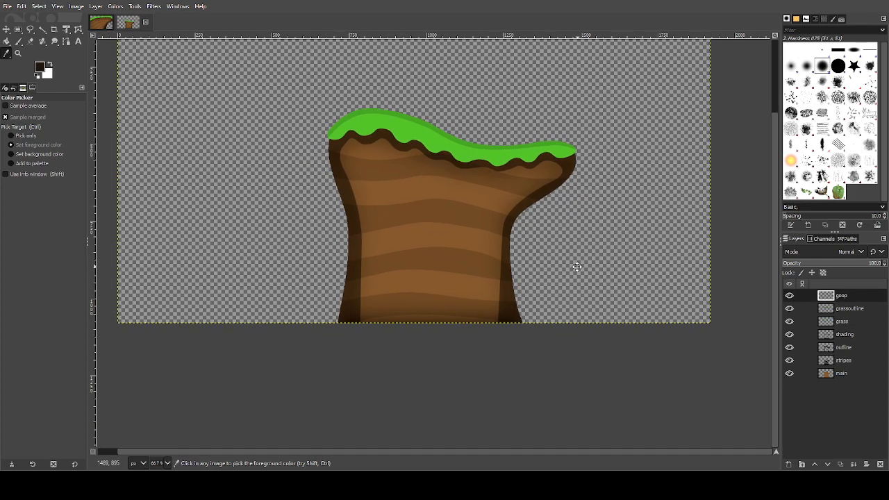
Draw a wavy path with the Paths tool through the dark edge band beneath the cliff's overhang on the goop layer.
left_click(65, 42)
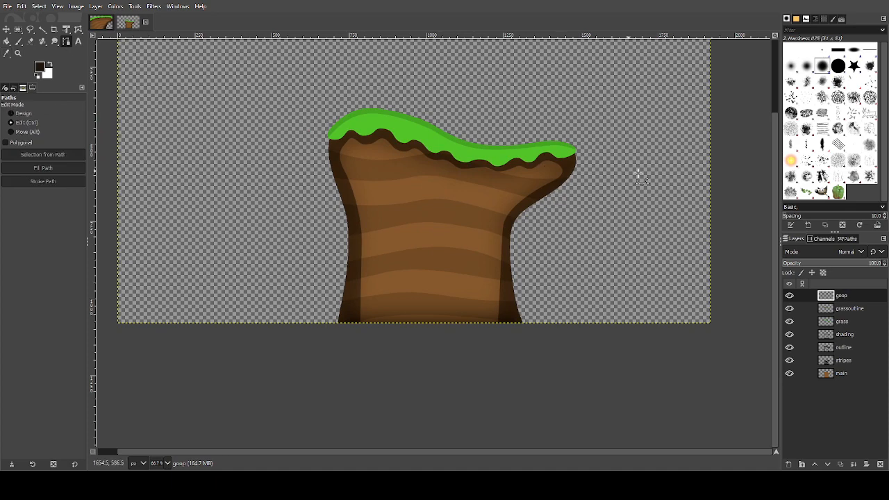
scroll(556, 180, "up", 5, "ctrl")
left_click(549, 182)
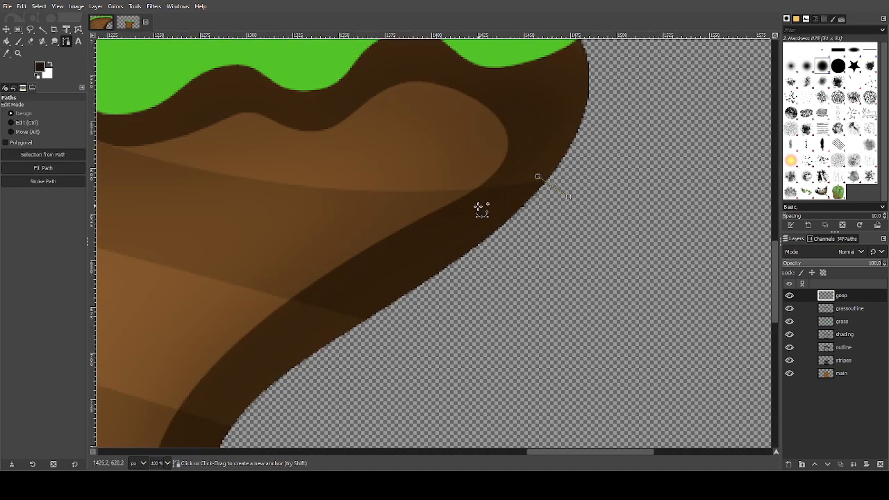
left_click_drag(477, 206, 444, 231)
key("space")
left_click_drag(499, 200, 466, 207)
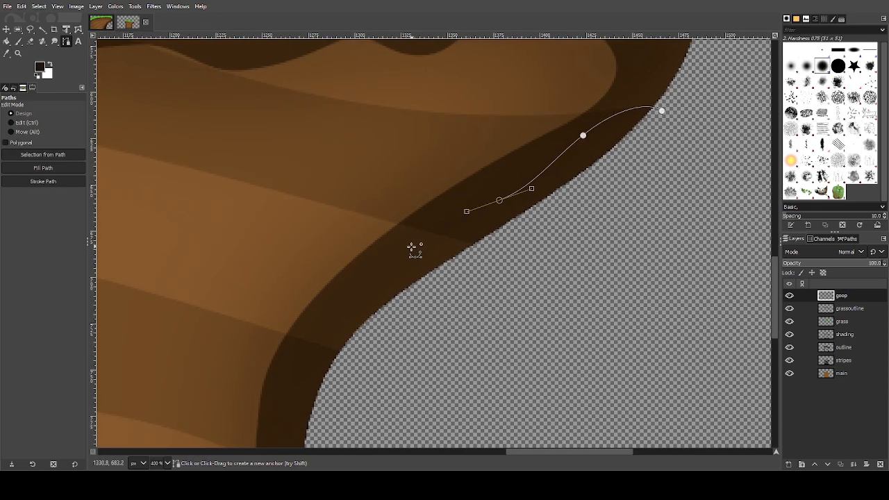
left_click_drag(403, 260, 383, 290)
left_click_drag(338, 324, 335, 337)
key("space")
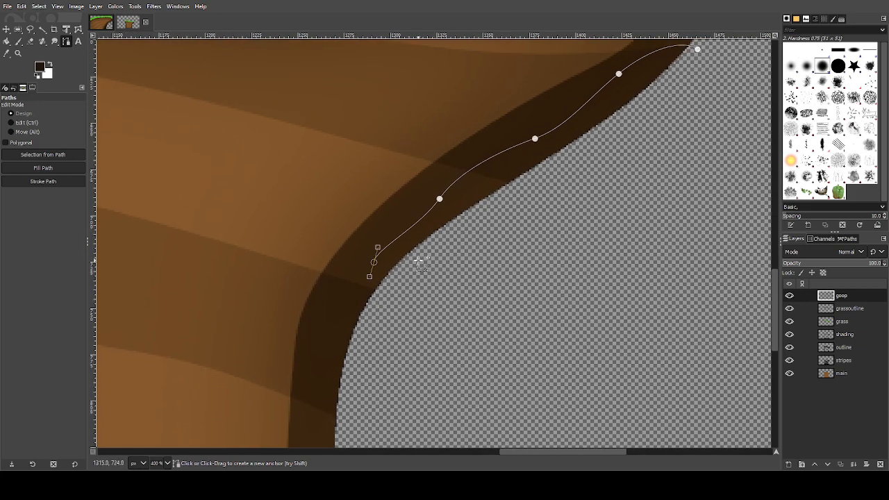
Bring the path back along the overhang's outer edge, close it, and nudge the whole shape slightly up and to the left.
left_click(417, 260)
left_click_drag(574, 158, 590, 150)
left_click_drag(687, 84, 696, 68)
left_click(698, 50, "ctrl")
scroll(700, 50, "up", 2)
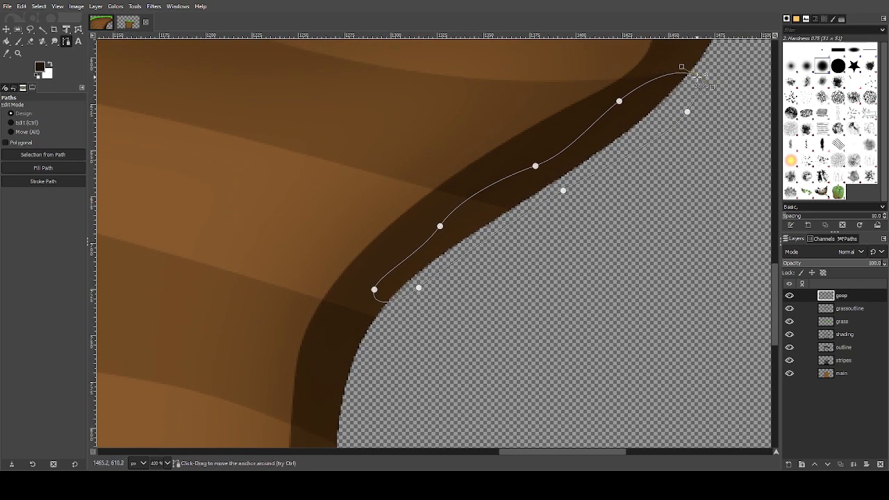
left_click_drag(698, 85, 697, 83)
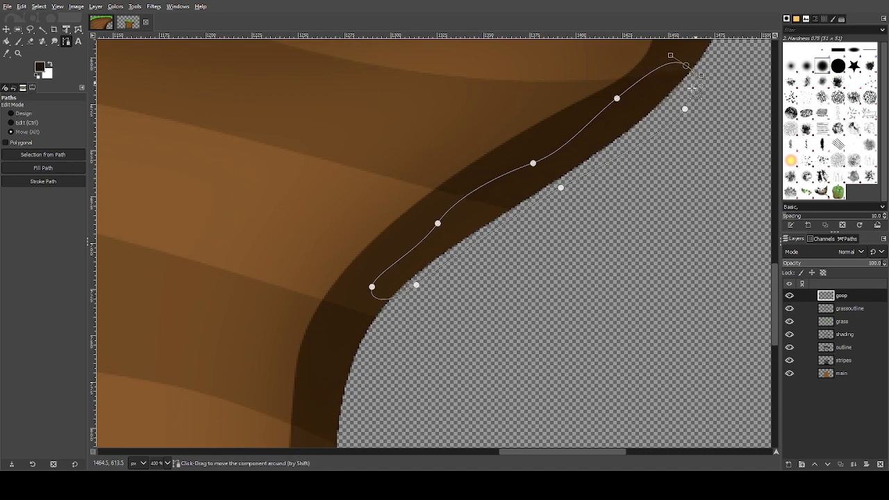
key("space")
Fill the closed path with the dark brown foreground colour on the goop layer and dismiss the path outline.
left_click(62, 168)
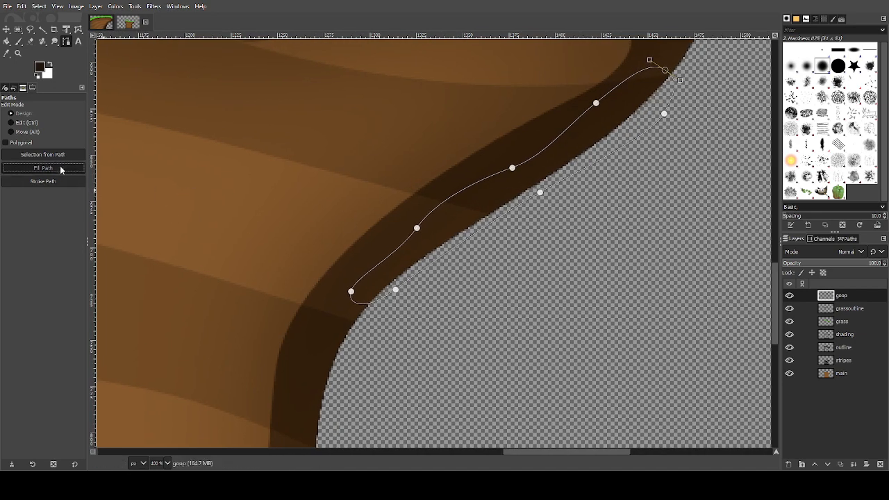
scroll(441, 200, "down", 2)
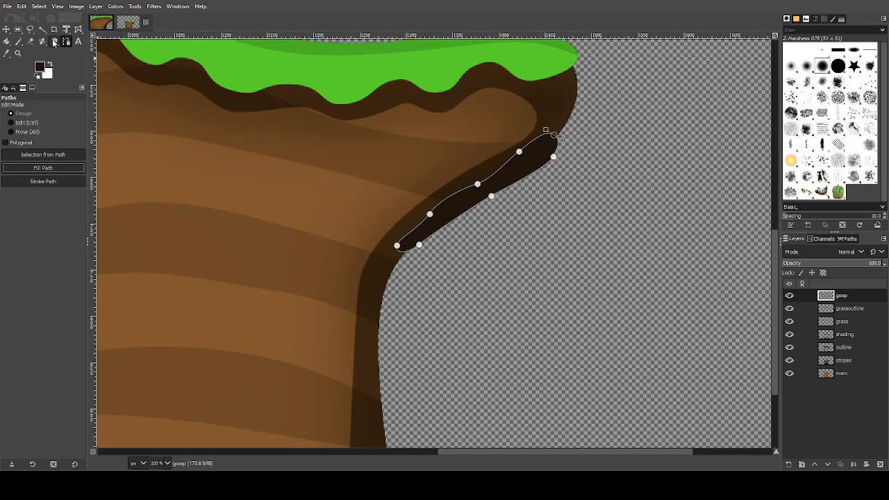
scroll(526, 184, "up", 2)
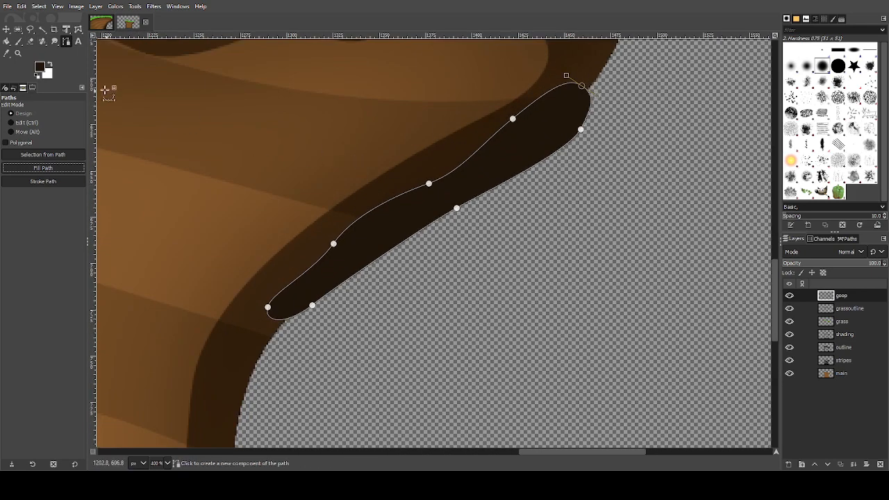
left_click(30, 31)
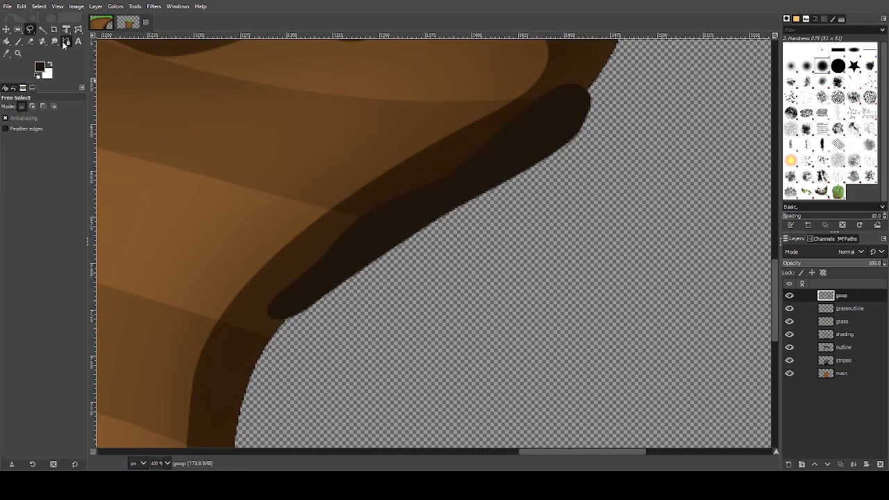
Begin a path along the lower edge of the overhang's goop band, outlining two sharp downward spikes near its outer end.
left_click(64, 44)
scroll(501, 150, "down", 5)
scroll(512, 170, "up", 3)
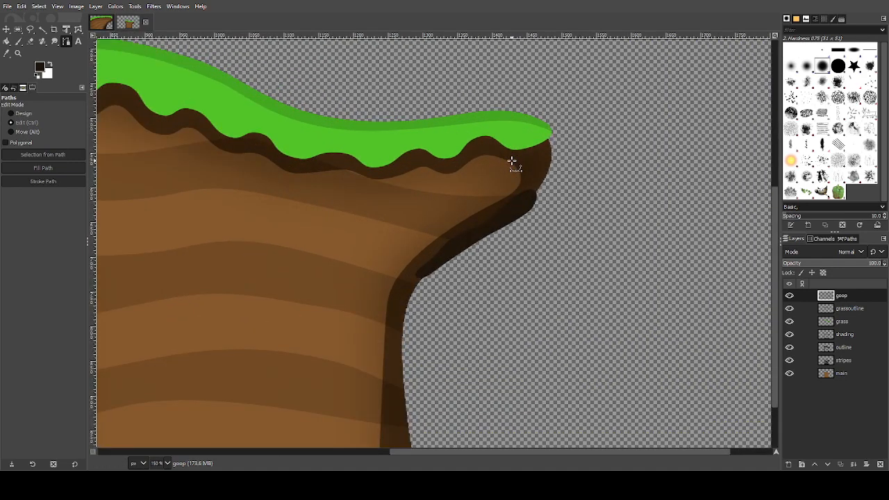
scroll(518, 211, "up", 3)
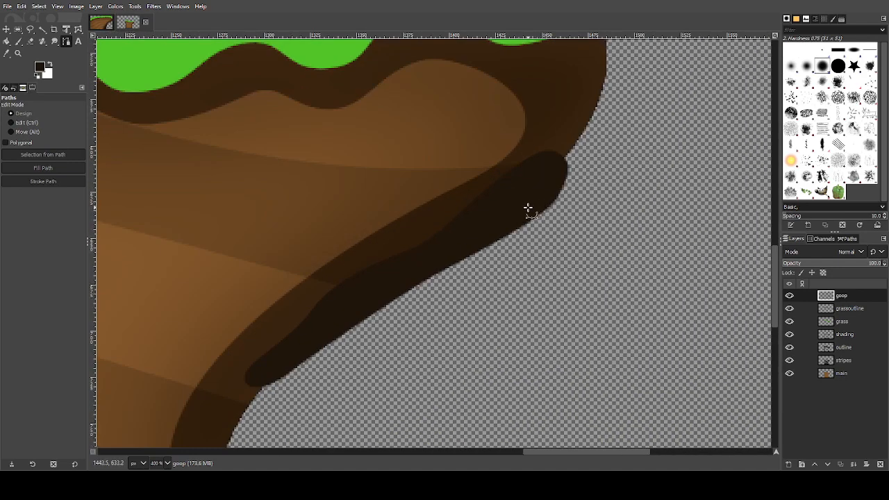
left_click_drag(528, 207, 610, 132)
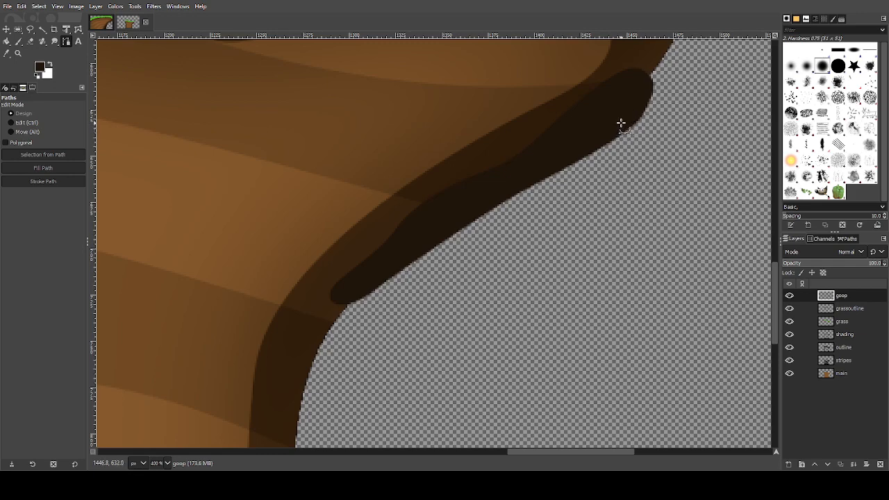
left_click(625, 121)
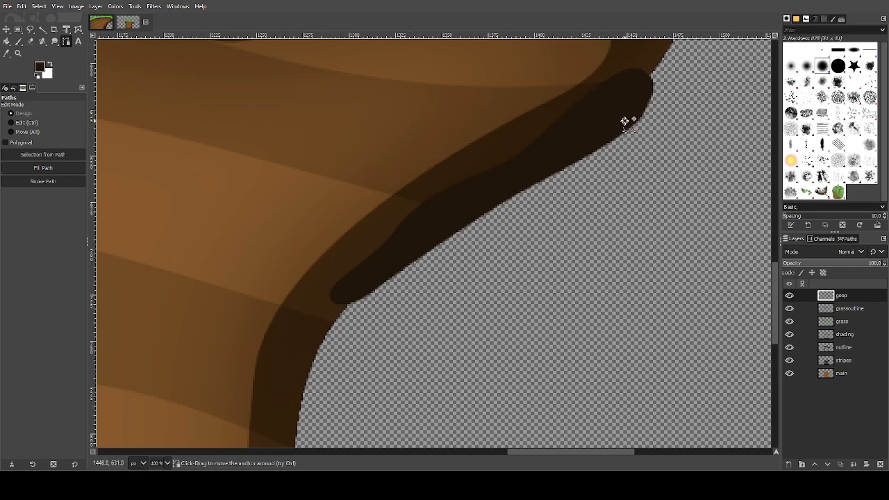
left_click(615, 252)
left_click(599, 126)
key("ctrl")
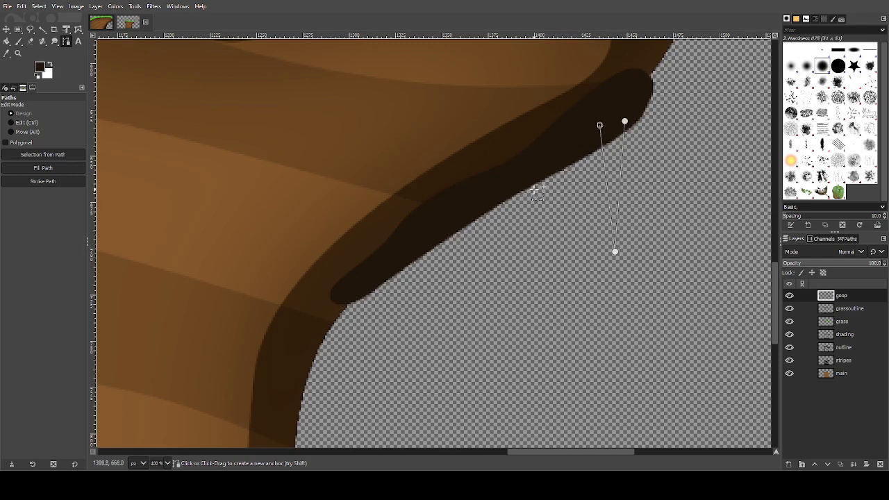
left_click(564, 159)
left_click(541, 167)
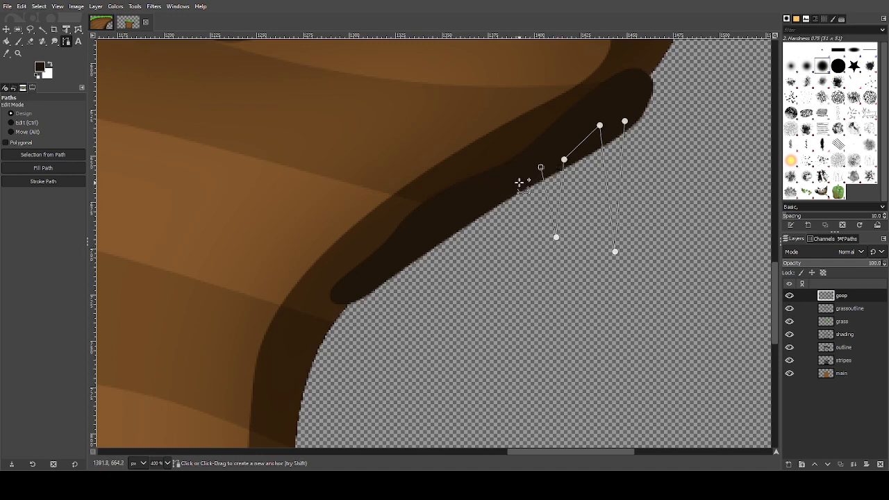
Extend the path with three more downward spikes toward the cliff wall, fill it with dark brown on the goop layer, and dismiss the outline.
left_click_drag(519, 182, 498, 291)
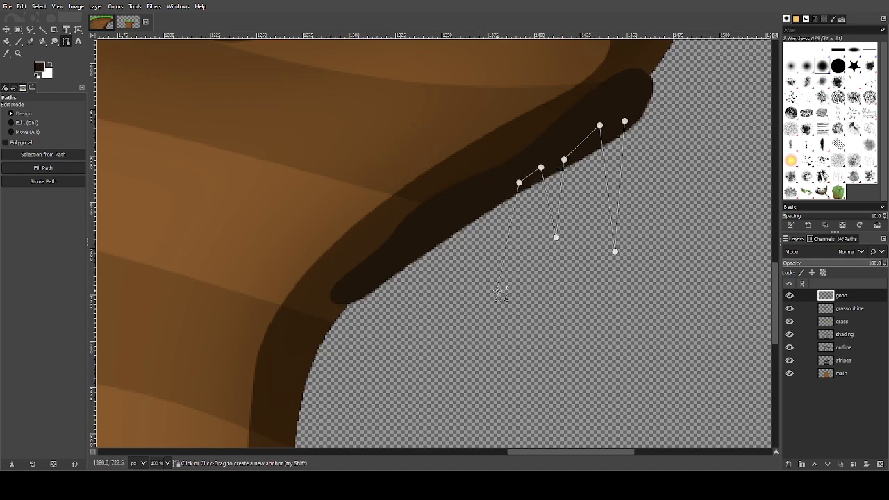
left_click(487, 190)
left_click(445, 226)
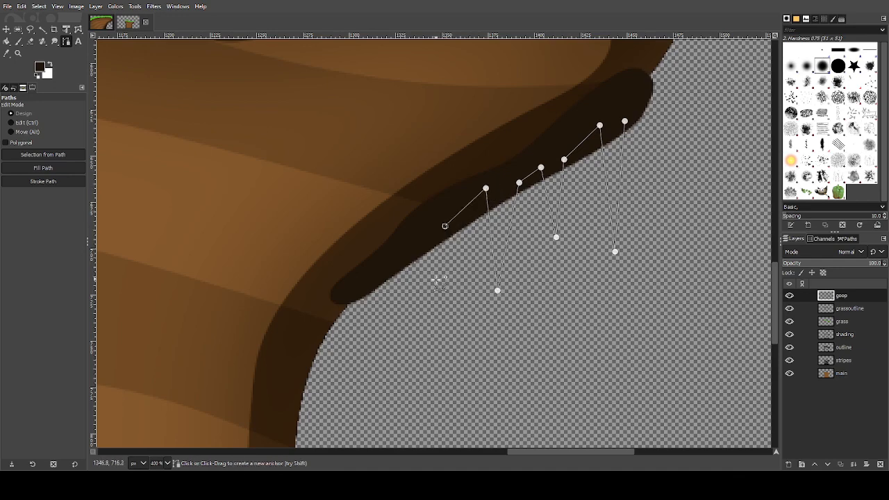
left_click_drag(421, 241, 405, 306)
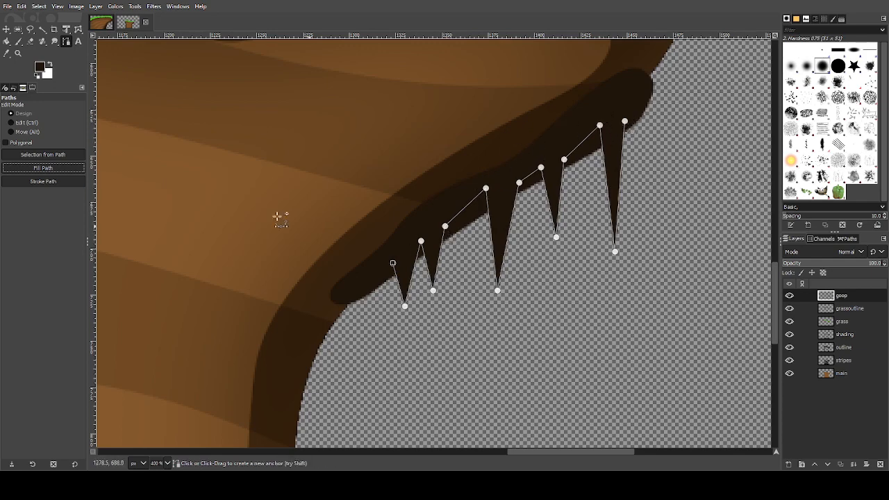
left_click(19, 30)
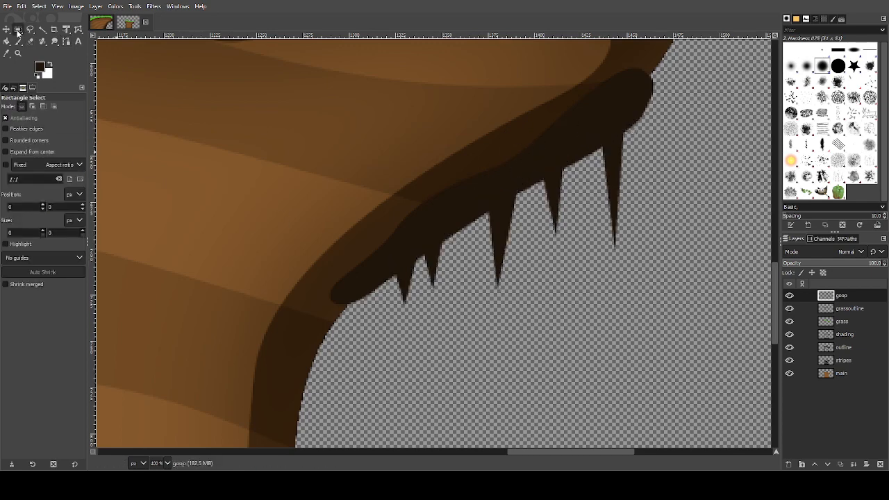
left_click(6, 30)
Compare the goop spikes beneath the overhang with the hanging drips in the reference cliff image.
scroll(517, 275, "down", 3)
scroll(517, 275, "down", 2)
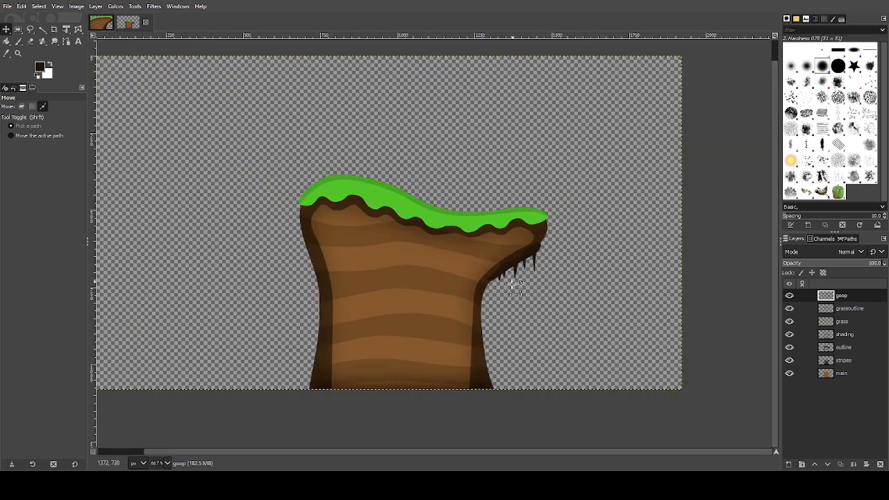
scroll(512, 282, "up", 1)
left_click(104, 22)
scroll(483, 235, "down", 3)
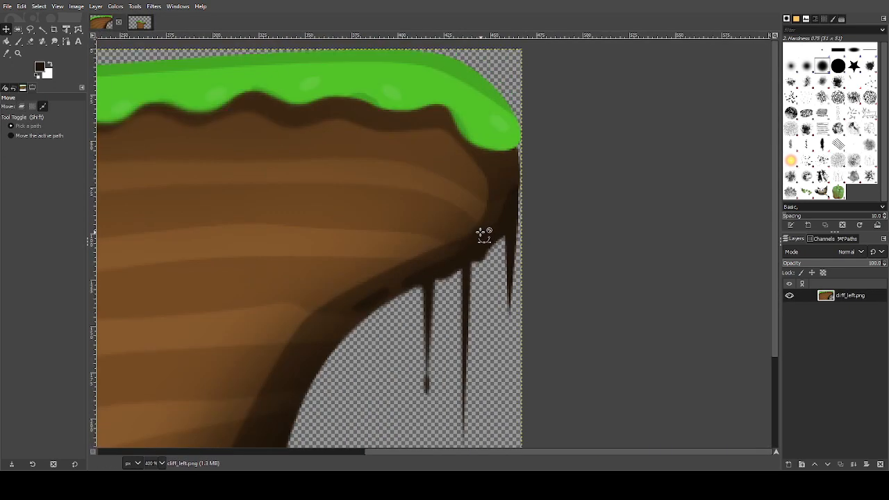
left_click(139, 23)
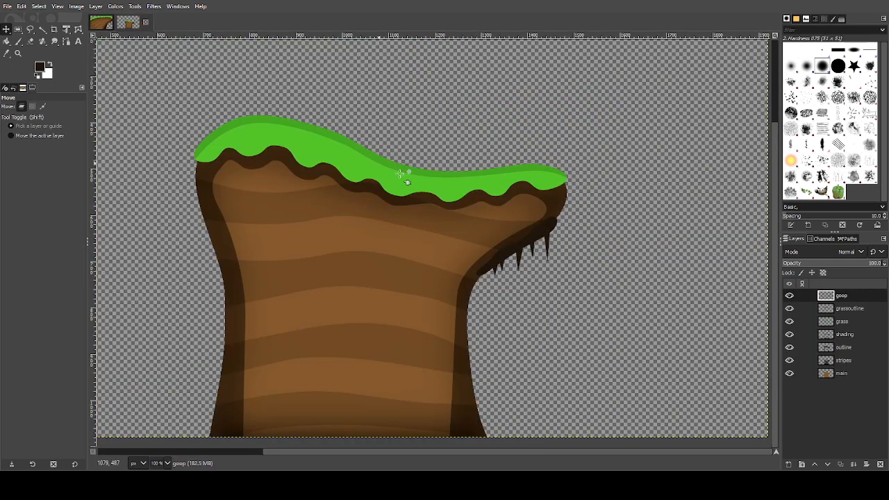
scroll(555, 248, "up", 1)
scroll(437, 252, "up", 1)
scroll(441, 258, "up", 1)
scroll(441, 257, "down", 2)
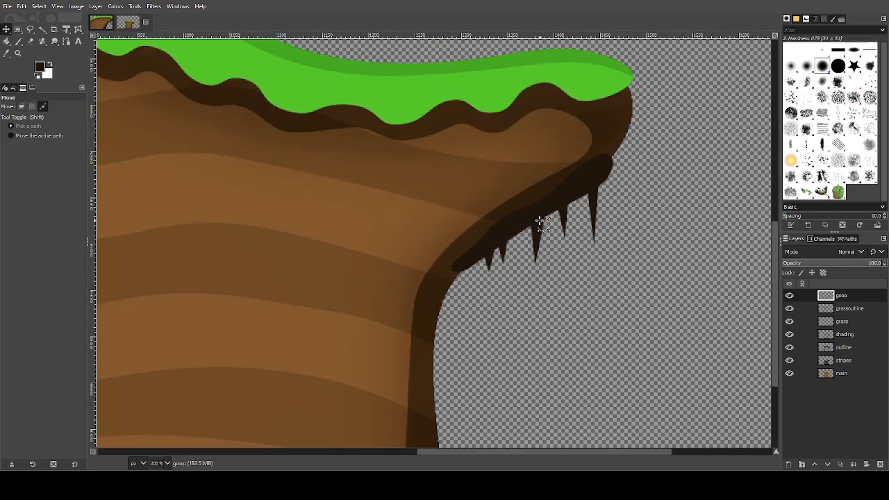
scroll(535, 223, "down", 2)
scroll(563, 199, "up", 2)
scroll(621, 218, "down", 3)
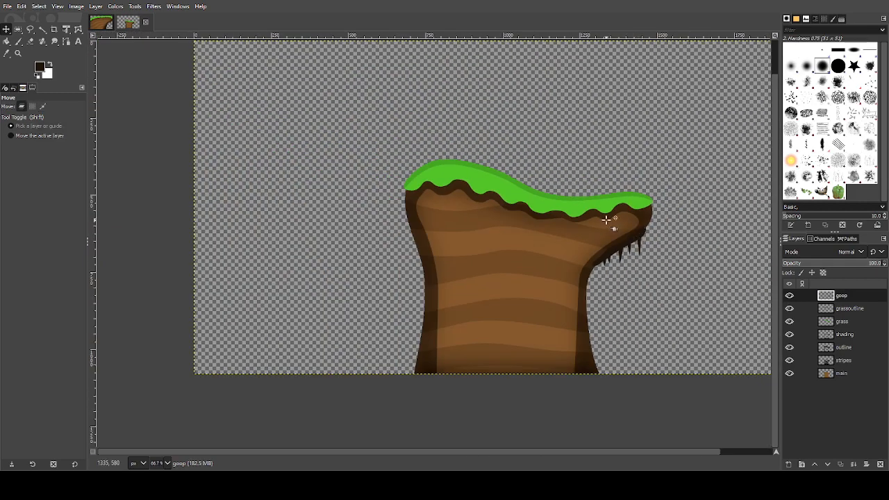
Examine the grass along the cliff's top edge against the grass in the reference cliff image.
left_click_drag(594, 210, 506, 253)
scroll(437, 240, "up", 1)
scroll(264, 182, "up", 1)
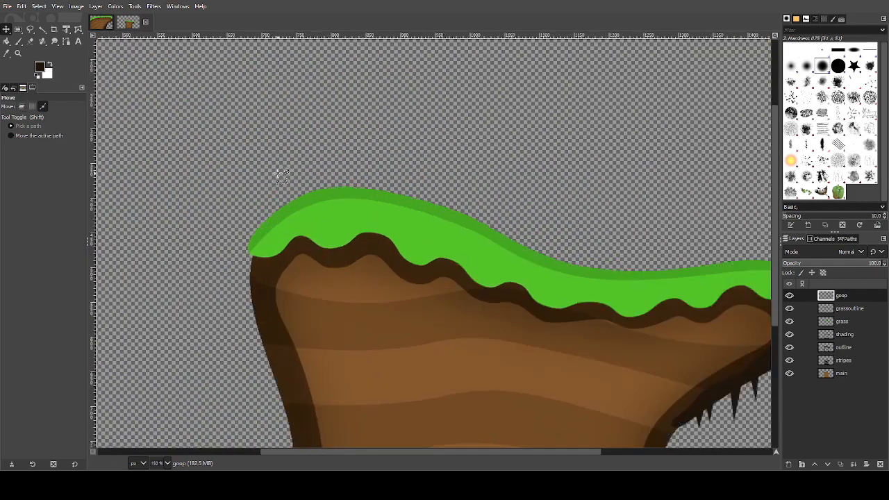
left_click(101, 23)
left_click_drag(443, 160, 482, 184)
scroll(632, 278, "down", 3)
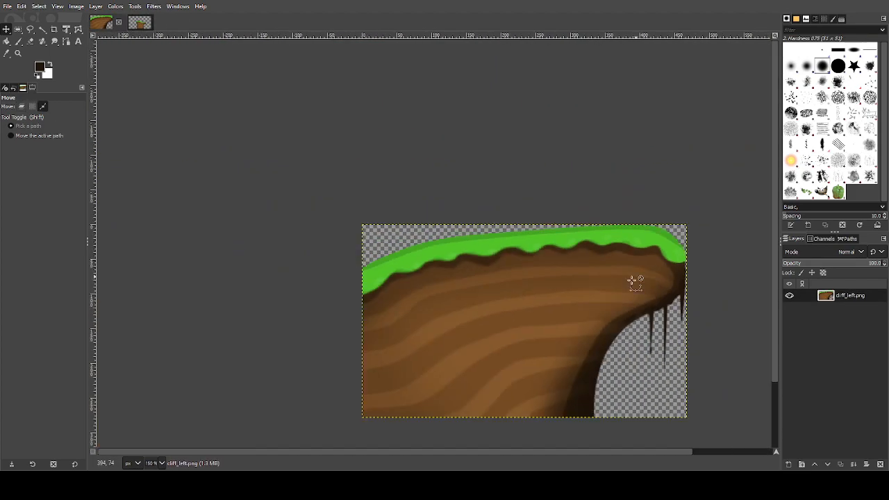
scroll(590, 343, "up", 1)
left_click(127, 22)
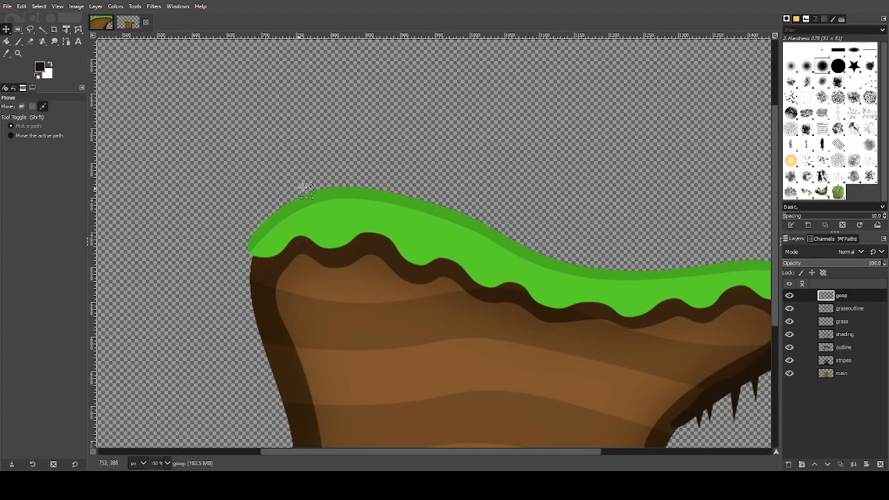
left_click_drag(395, 202, 327, 187)
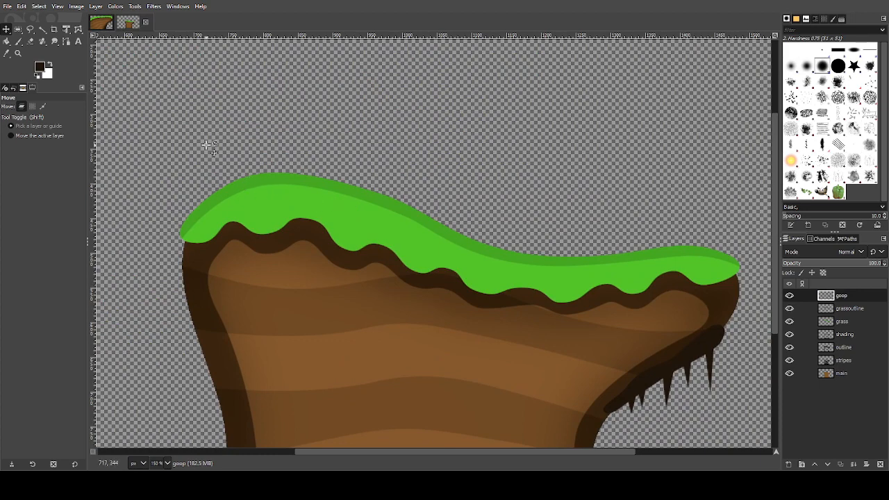
Add a layer named goo with black as the foreground colour and draw a wavy path across the grass's left hump.
left_click(789, 464, "shift")
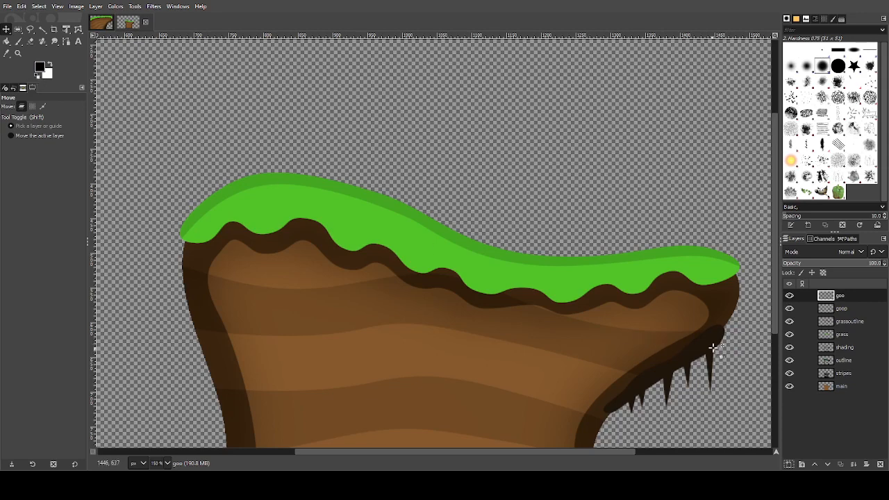
scroll(243, 188, "up", 1)
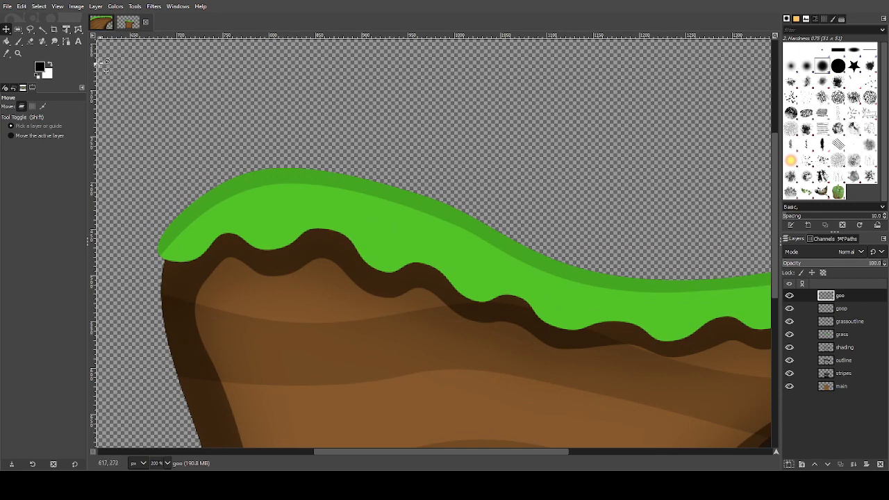
left_click(68, 41)
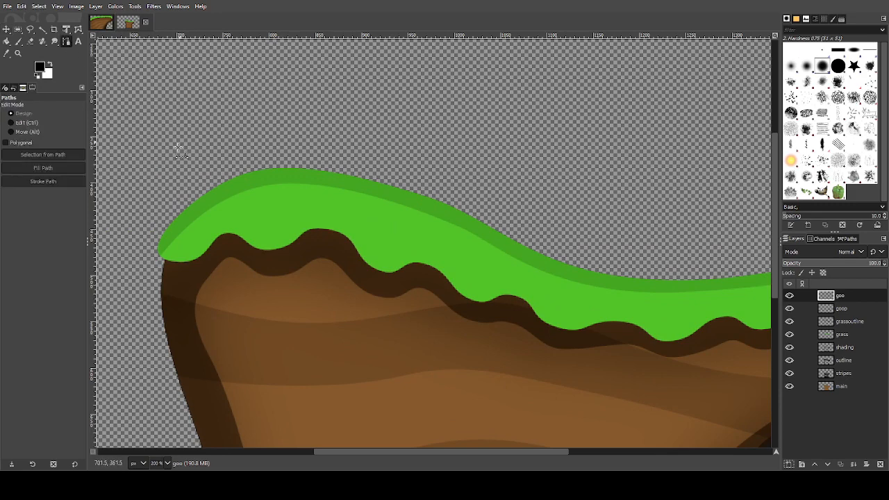
left_click(190, 164)
left_click_drag(289, 204, 320, 200)
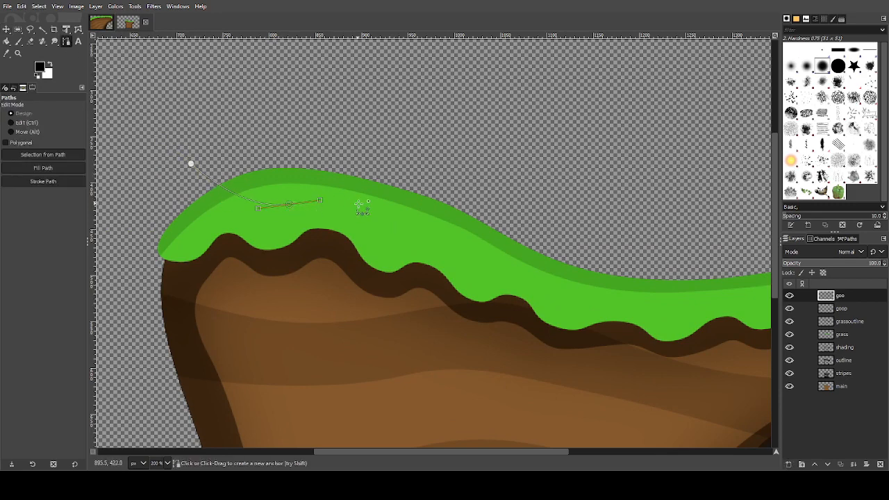
key("ctrl")
left_click_drag(386, 213, 417, 236)
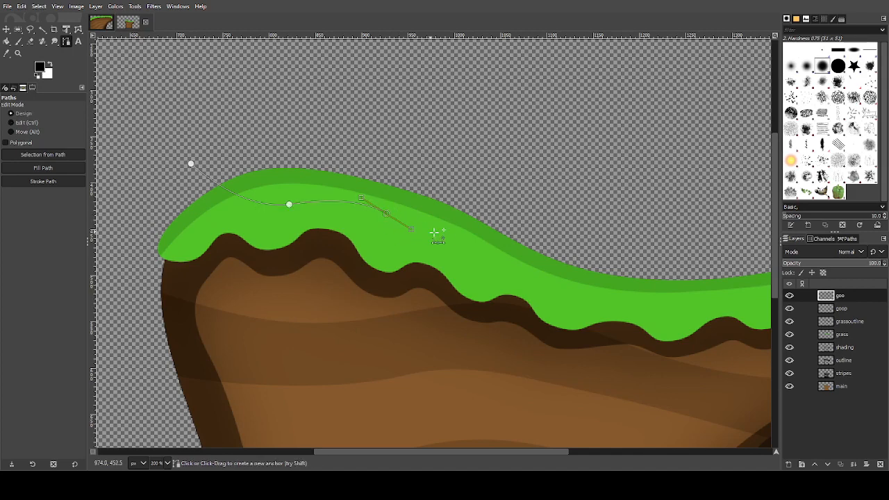
left_click_drag(499, 253, 536, 245)
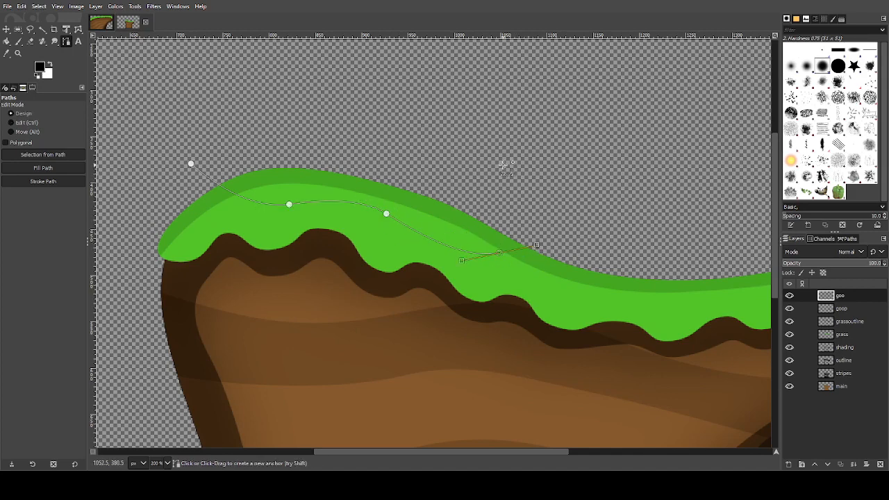
Bring the path back above the grass, close it, and fill the shape with black on the goo layer.
left_click_drag(556, 234, 426, 184)
left_click_drag(283, 142, 223, 143)
left_click(145, 156, "ctrl")
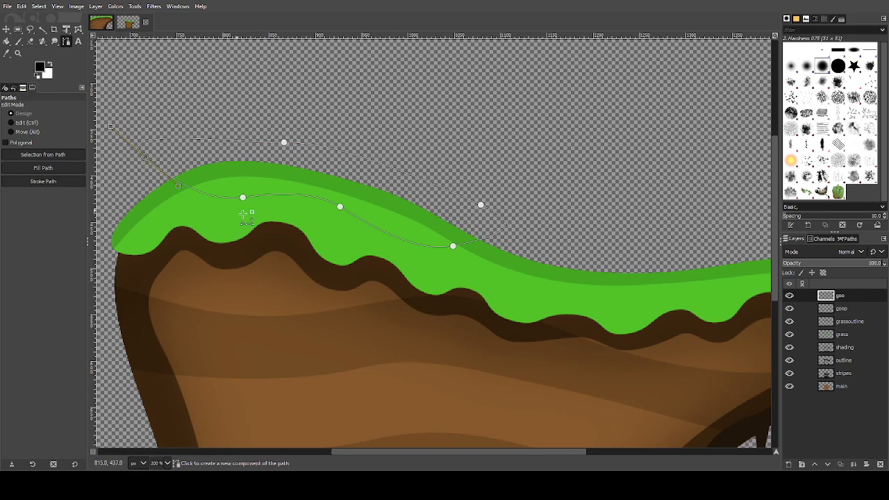
scroll(288, 226, "down", 2)
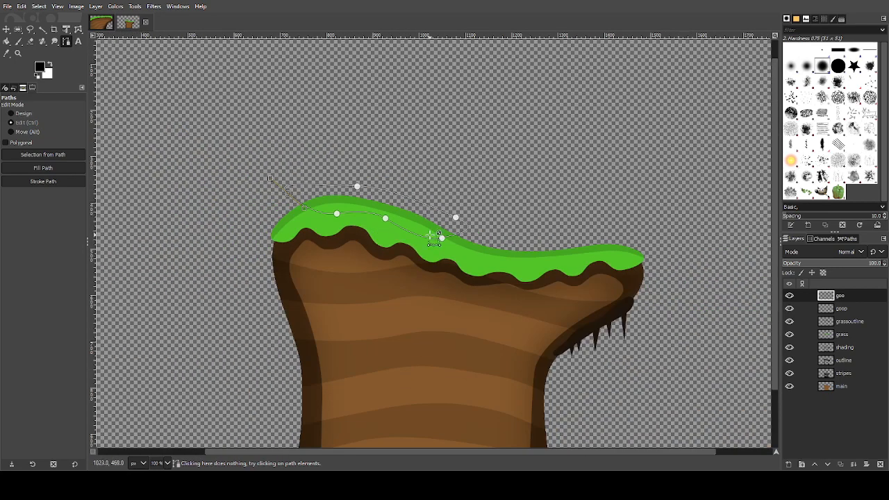
scroll(429, 235, "up", 2)
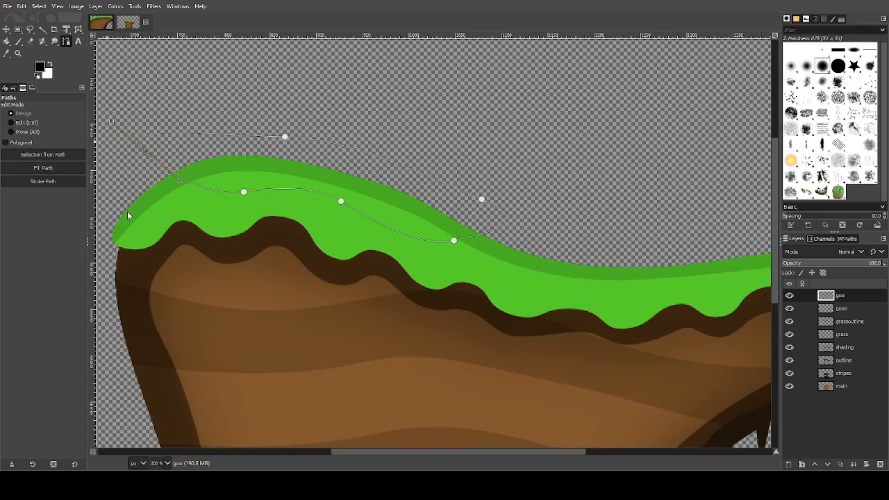
left_click(43, 167, "shift")
left_click(43, 30)
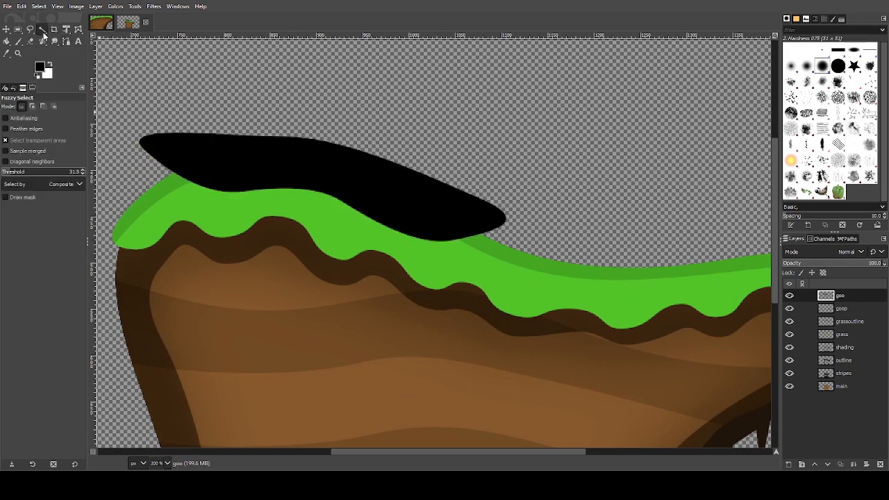
Select the empty area around the grass using the grass layer, delete that part of the goo layer's black shape, and clear the selection.
left_click(834, 334)
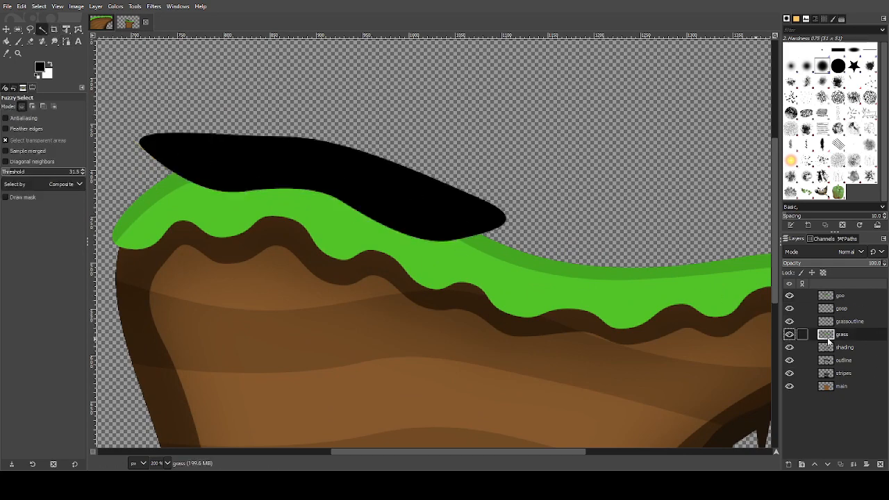
left_click(566, 170)
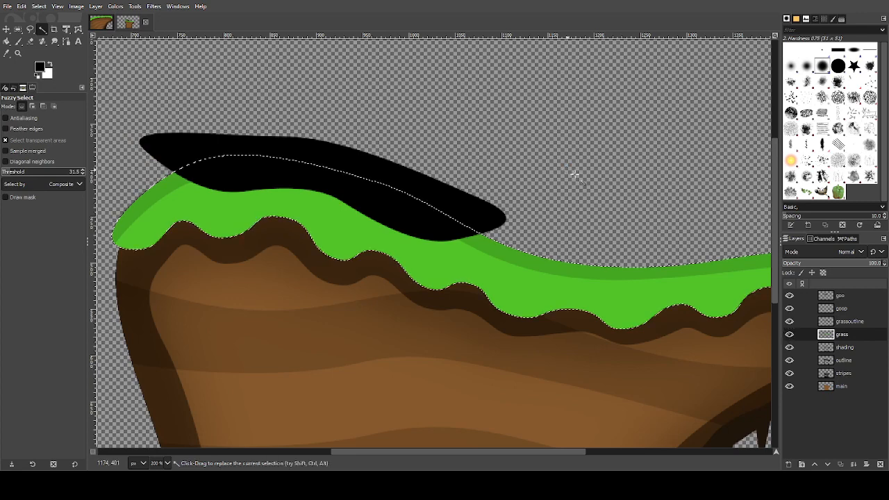
left_click(857, 297)
key("Delete")
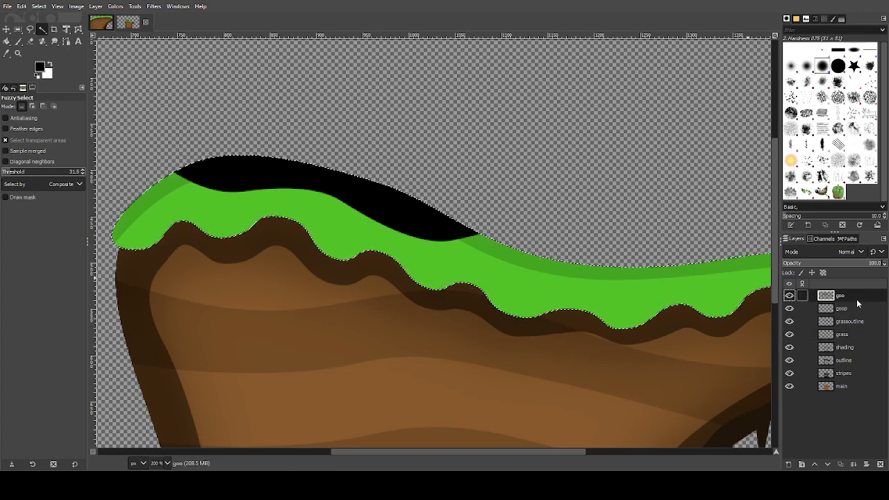
key("ctrl+shift+a")
Dab four black circles along the lower edge of the goo patch with a 27 px Hardness 100 paintbrush.
scroll(395, 275, "down", 3)
scroll(360, 230, "up", 2)
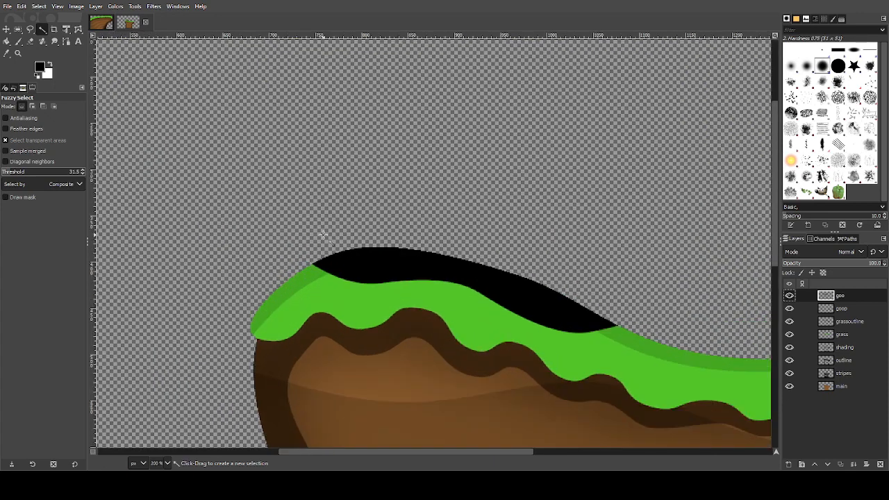
scroll(390, 278, "up", 2)
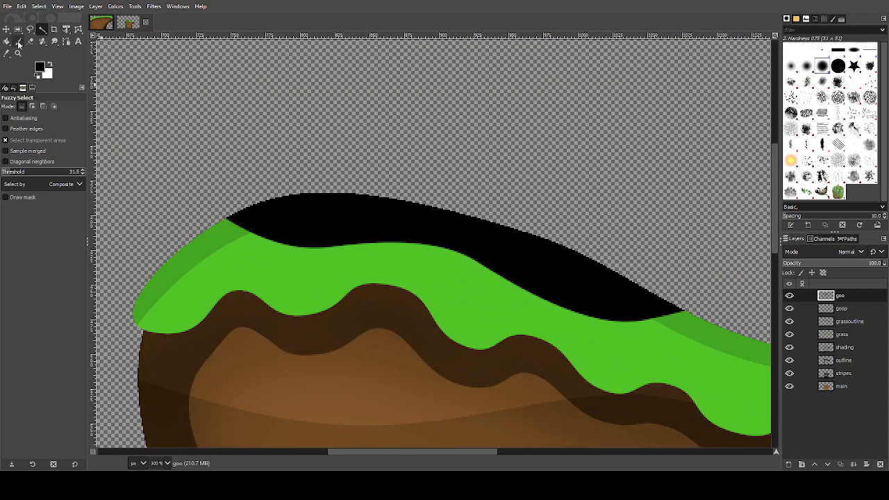
left_click(19, 43)
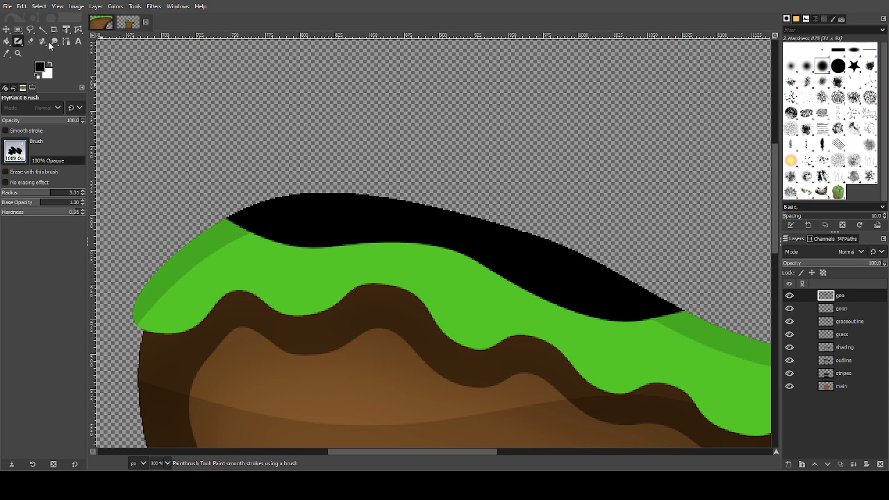
left_click(50, 44)
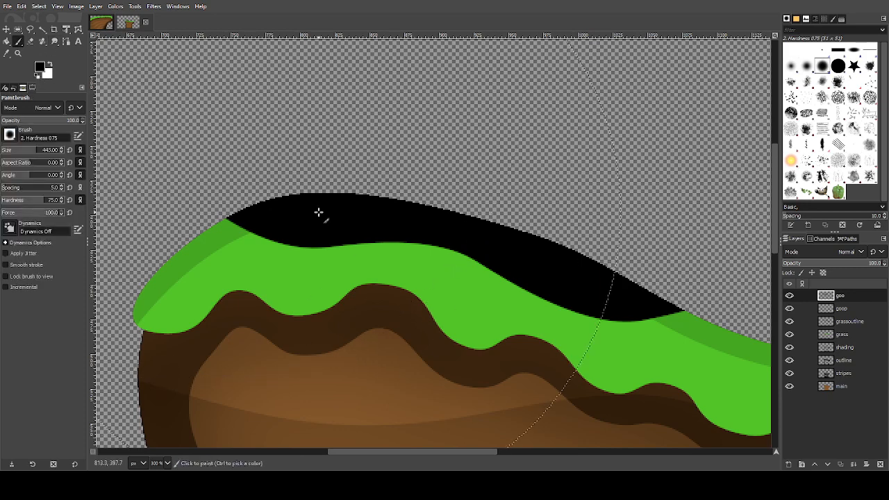
left_click(841, 68)
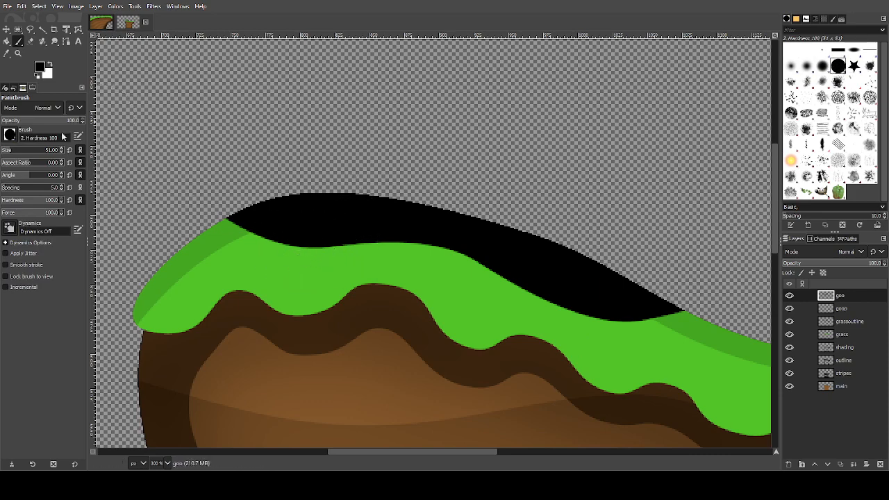
left_click(7, 151)
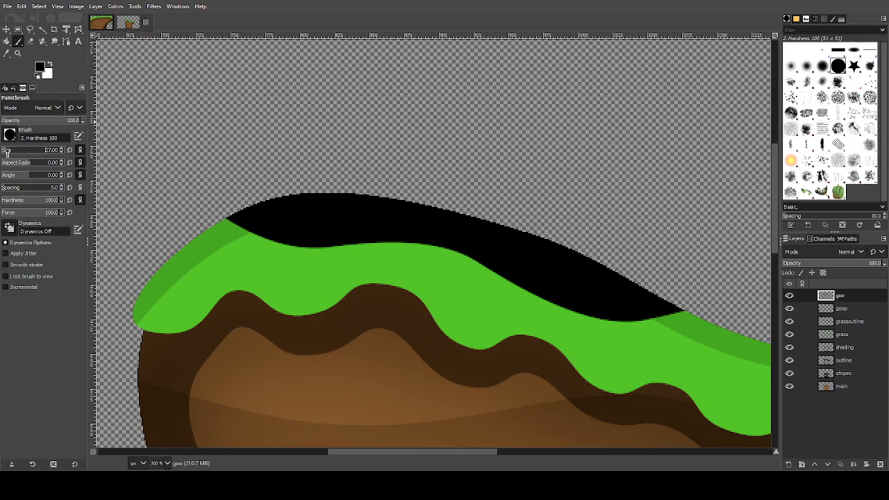
left_click(288, 243)
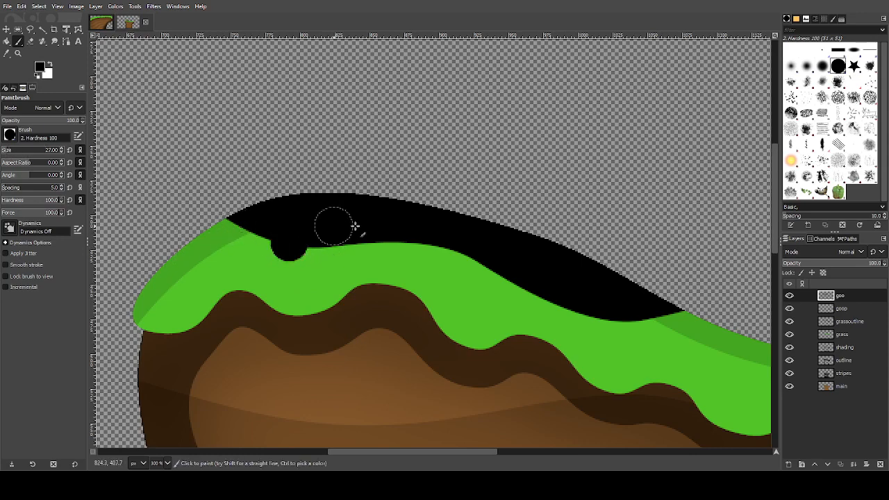
left_click(457, 256)
key("ctrl+z")
left_click(453, 257)
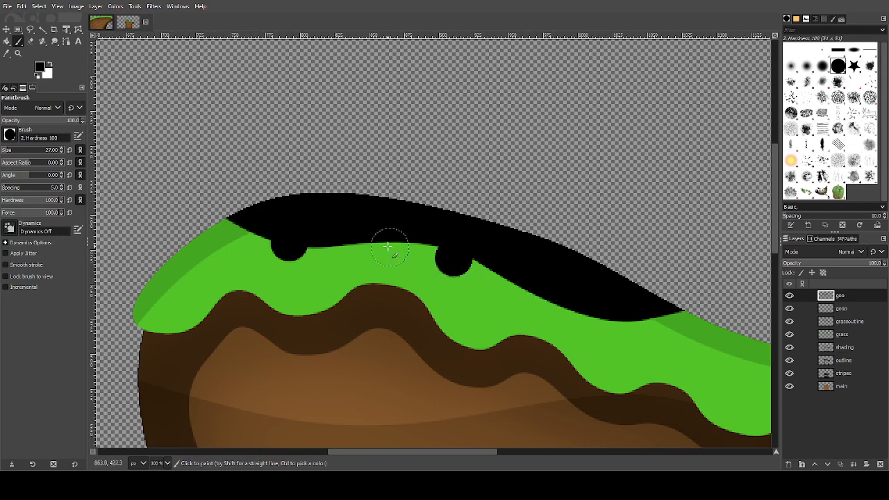
left_click(424, 250)
left_click(624, 318)
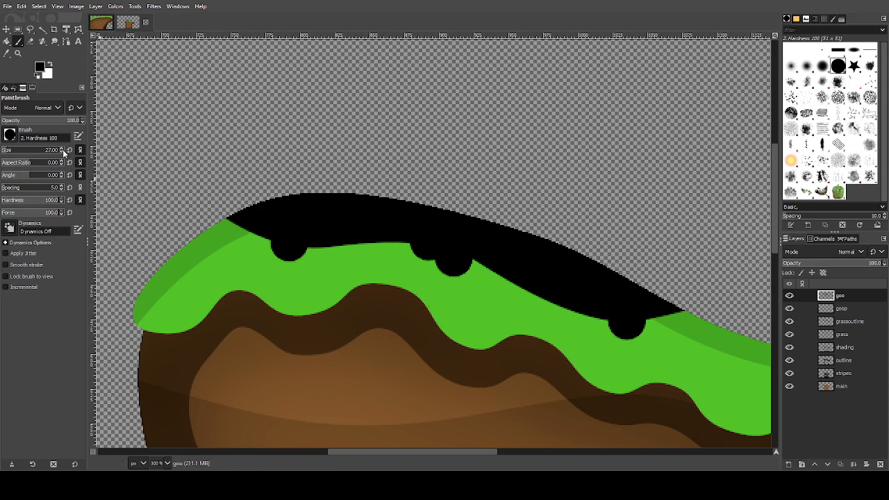
Set the brush size to 15 and dab five smaller black drops along and just below the goo's lower edge.
scroll(62, 153, "down", 6)
scroll(63, 153, "down", 6)
left_click(271, 259)
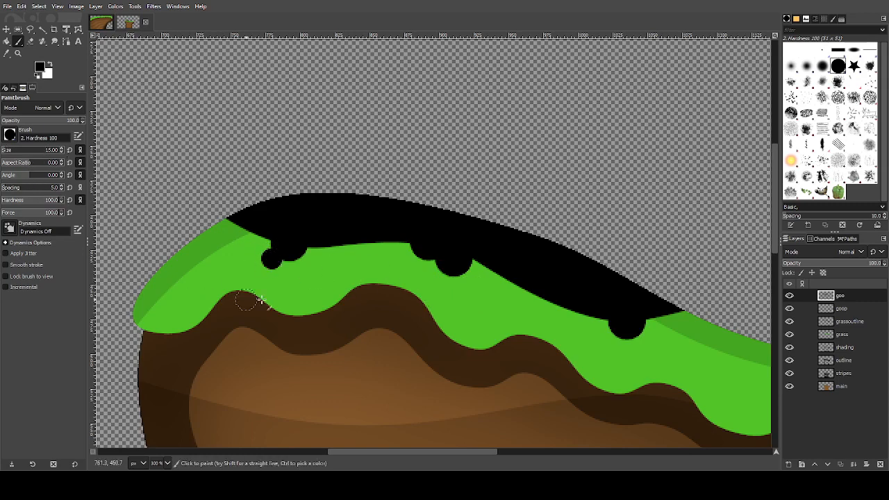
left_click(392, 247)
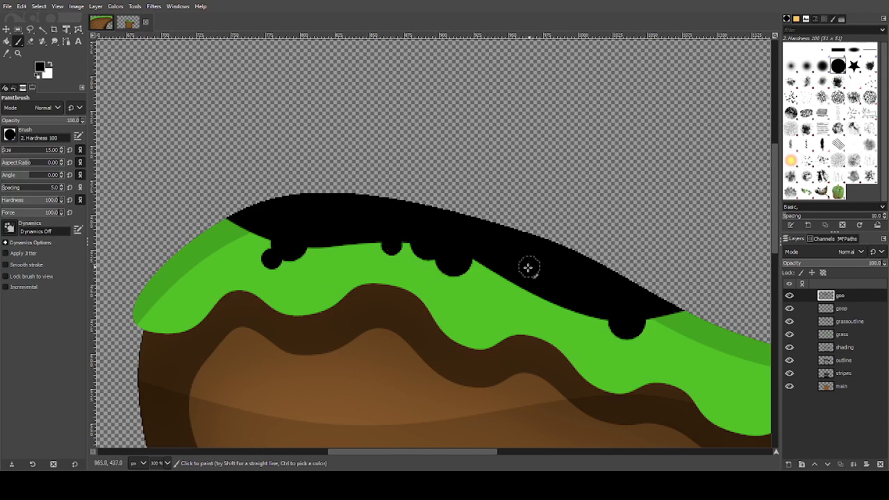
left_click(476, 290)
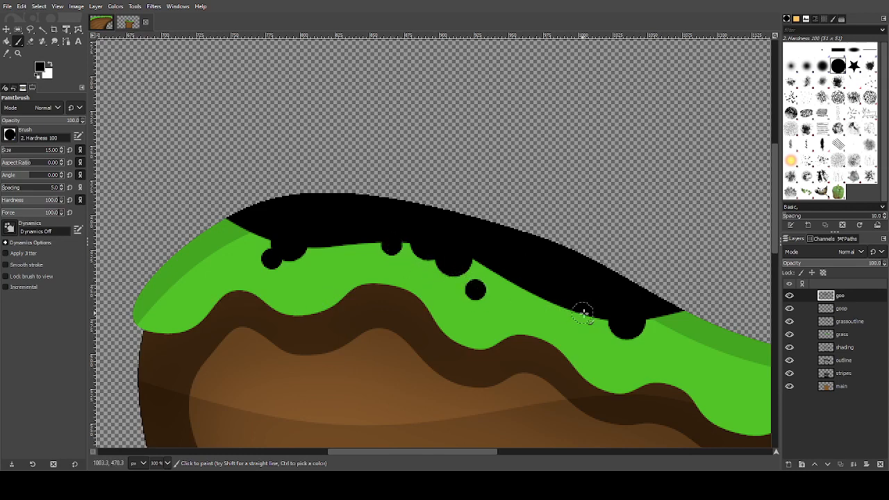
left_click(608, 326)
left_click(665, 332)
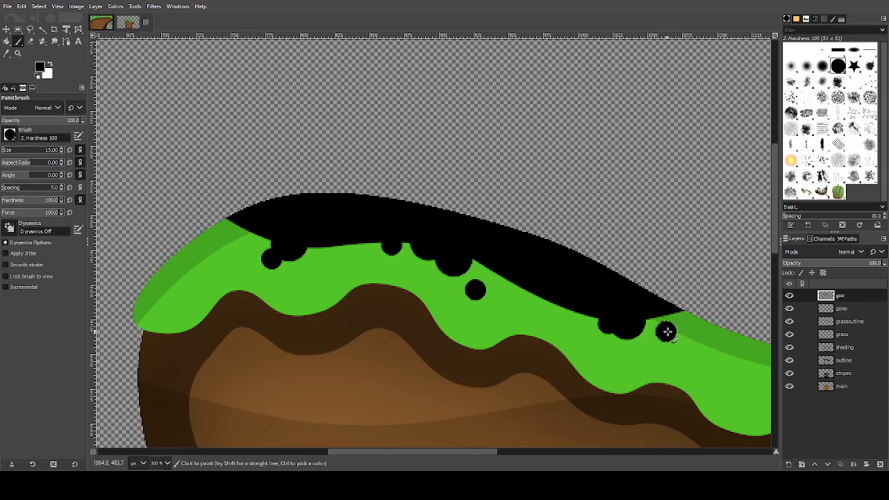
Set the brush size to 7 and dab four tiny black specks on the grass around the goo patch.
scroll(695, 323, "down", 4)
scroll(543, 286, "up", 3)
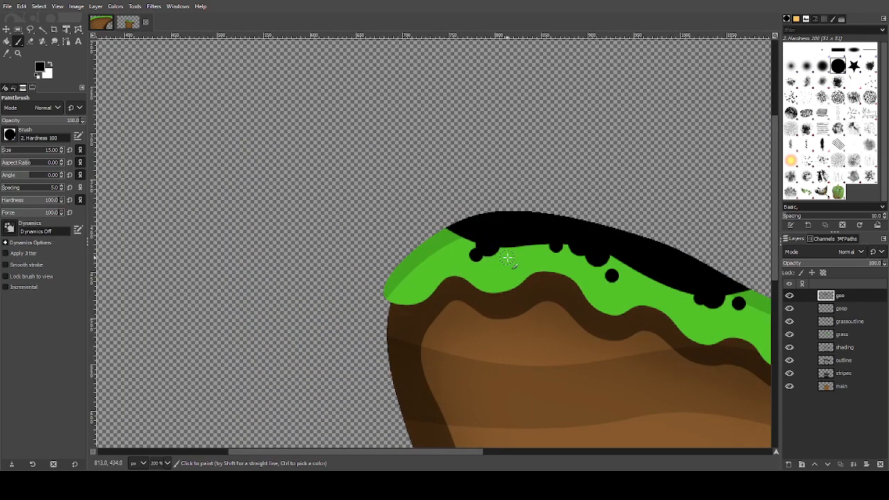
left_click(61, 153)
left_click(61, 153)
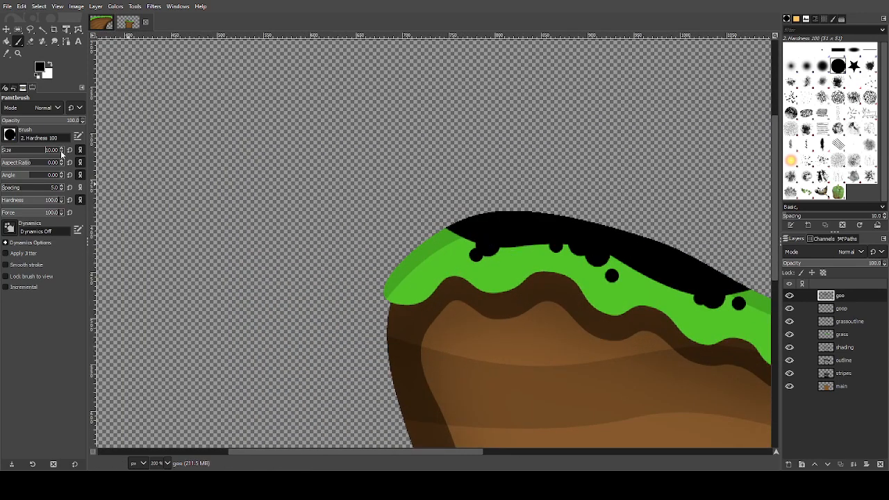
left_click(61, 153)
left_click(61, 153)
left_click(61, 153)
left_click(507, 258)
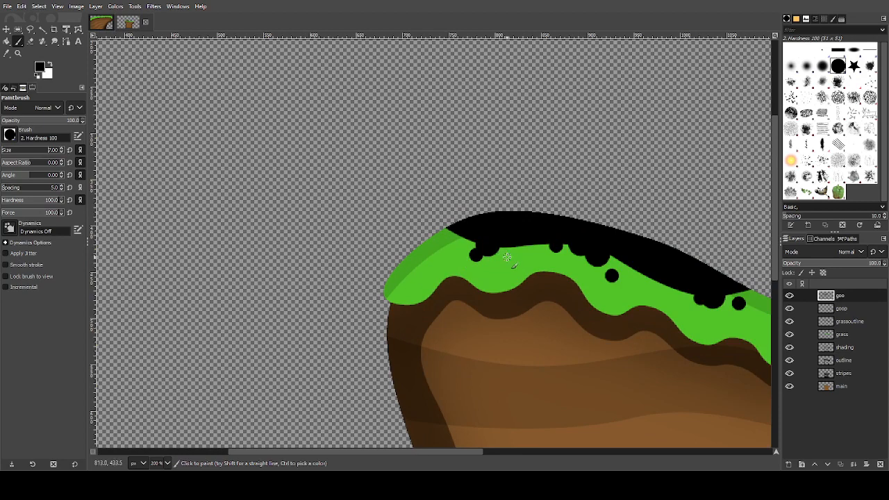
left_click(445, 239)
scroll(423, 243, "right", 5)
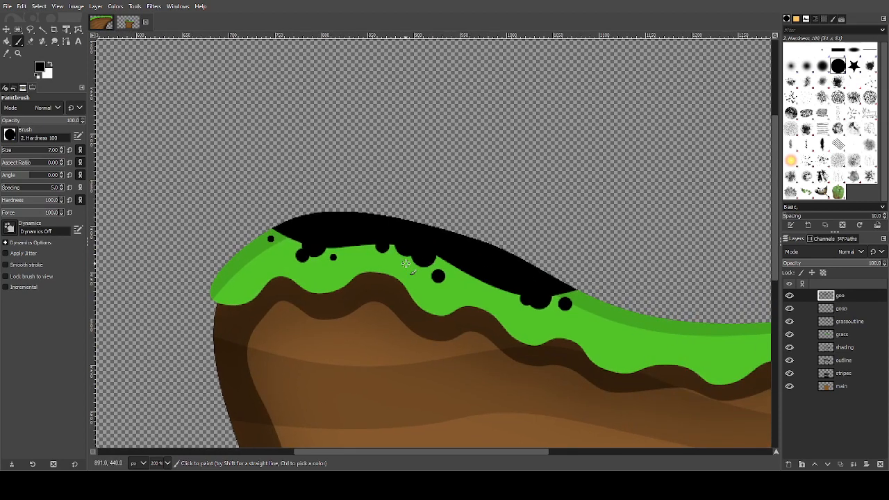
left_click(405, 263)
left_click(511, 303)
Crop the image to its content so the canvas fits tightly around the cliff.
scroll(582, 258, "down", 4)
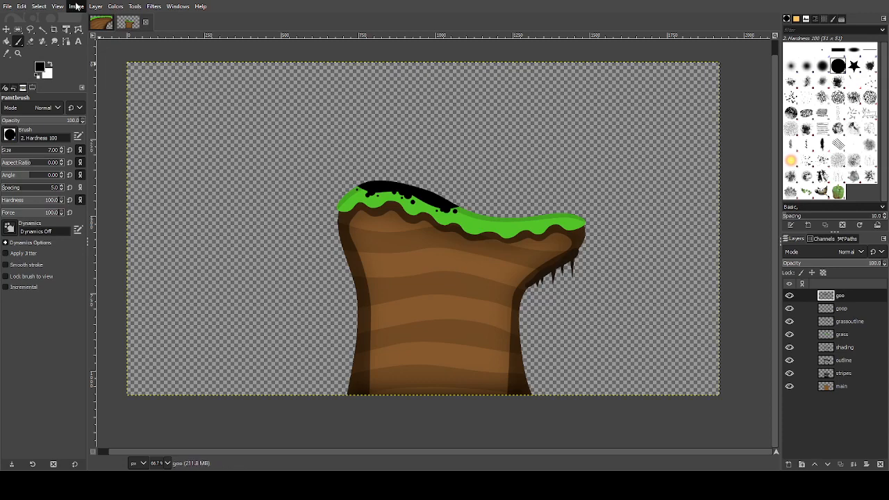
left_click(76, 6)
left_click(93, 168)
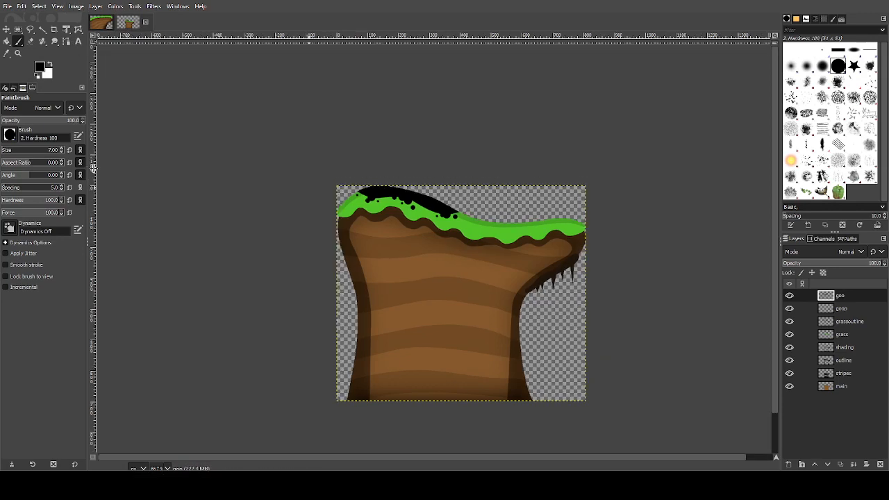
key("1")
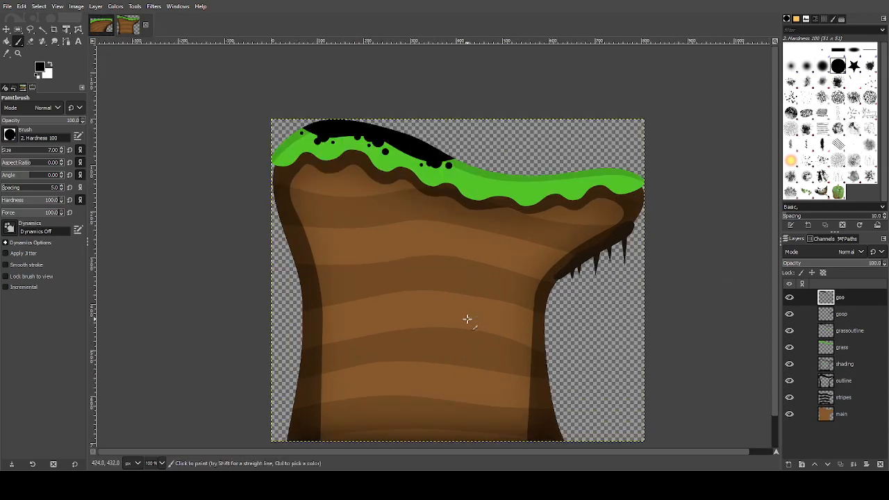
mouse_move(472, 283)
left_mouse_down()
mouse_move(472, 226)
mouse_move(487, 264)
left_mouse_up()
key("minus")
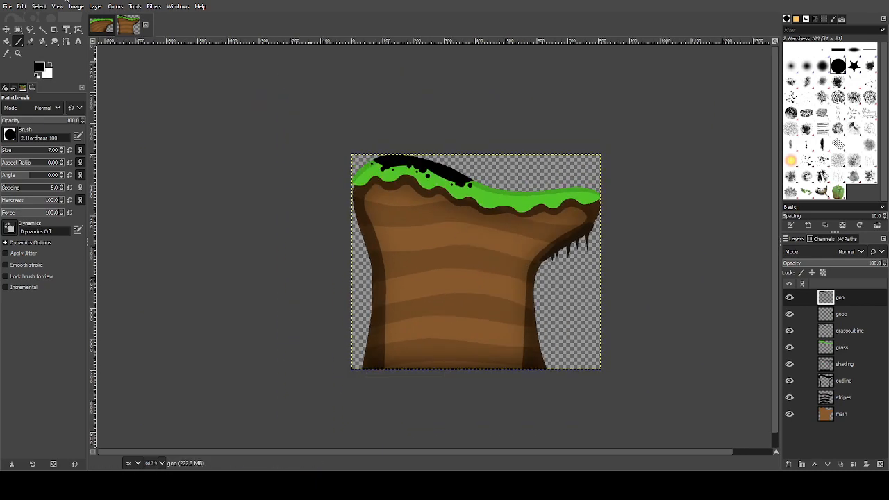
left_click_drag(446, 213, 414, 180)
scroll(427, 179, "up", 1)
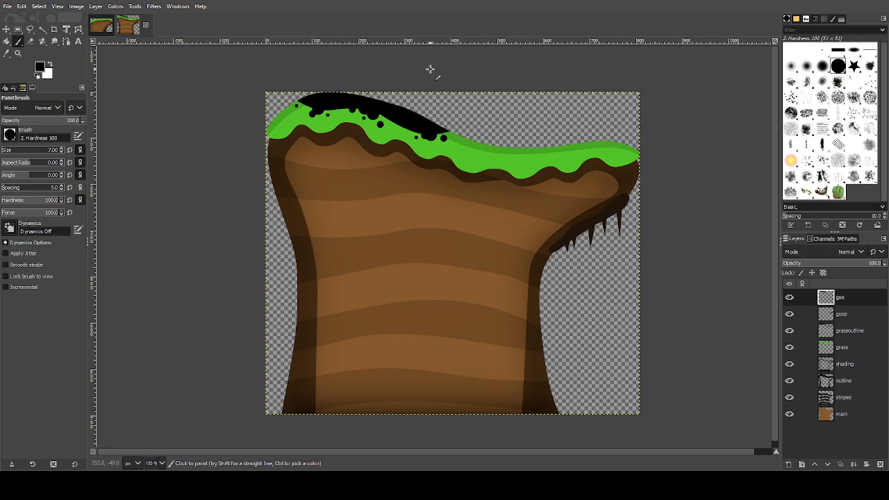
scroll(424, 115, "down", 2, "ctrl")
scroll(440, 174, "up", 2, "ctrl")
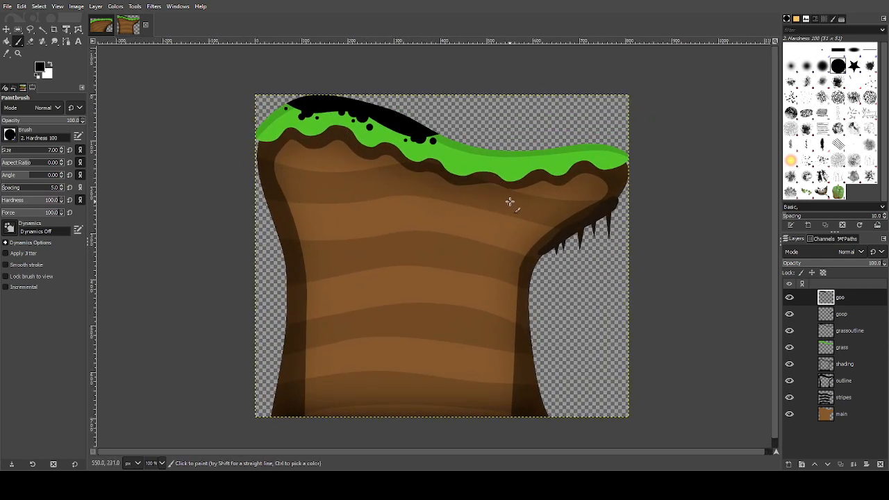
left_click_drag(510, 202, 517, 213)
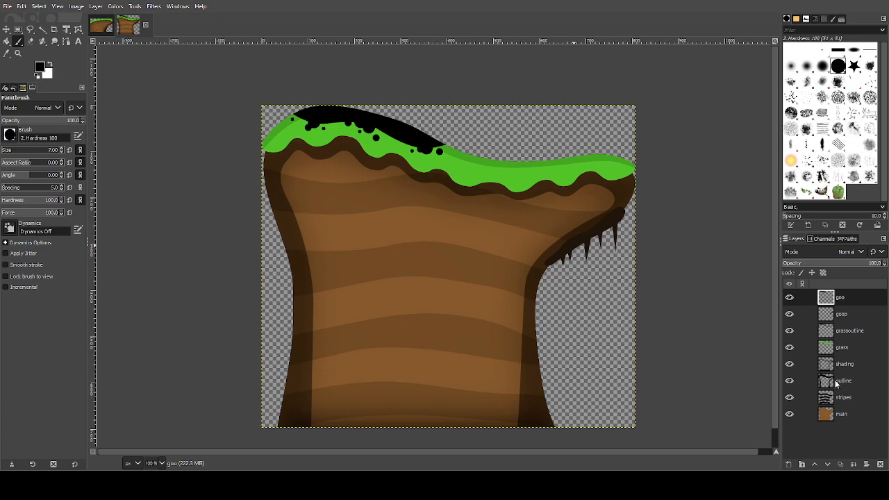
Save the image as example1.xcf and call up the image export.
key("ctrl+s")
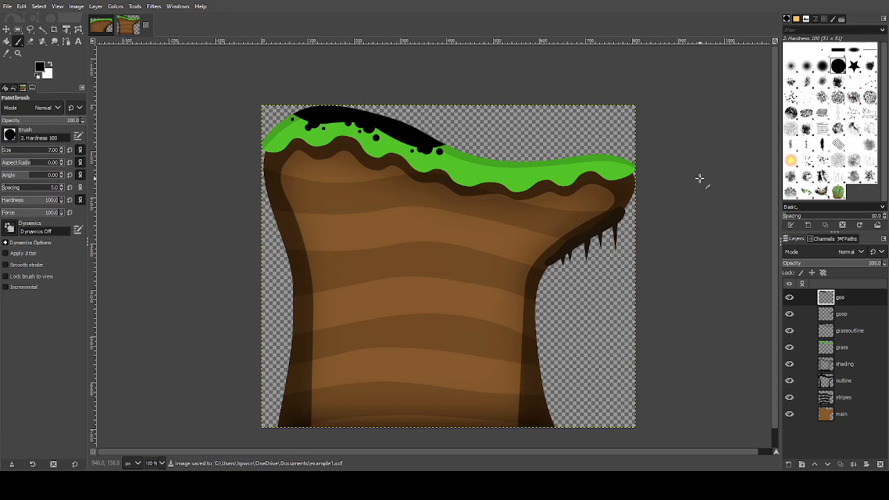
key("shift")
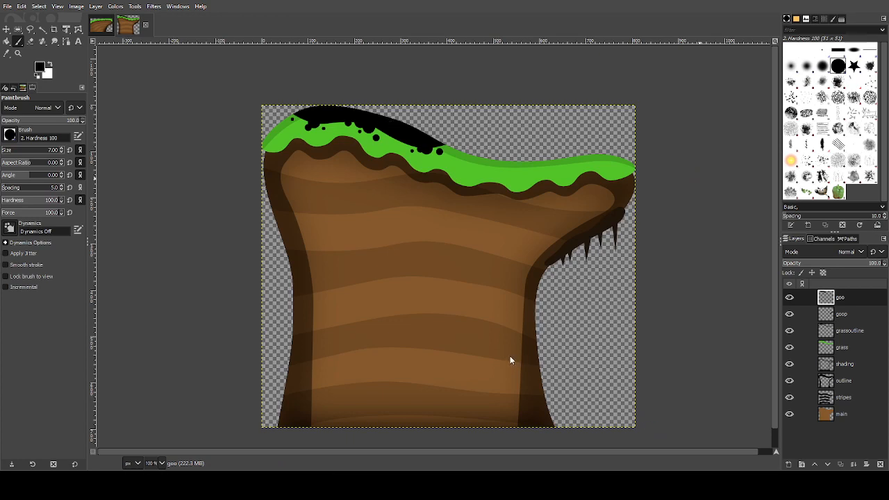
key("ctrl+e")
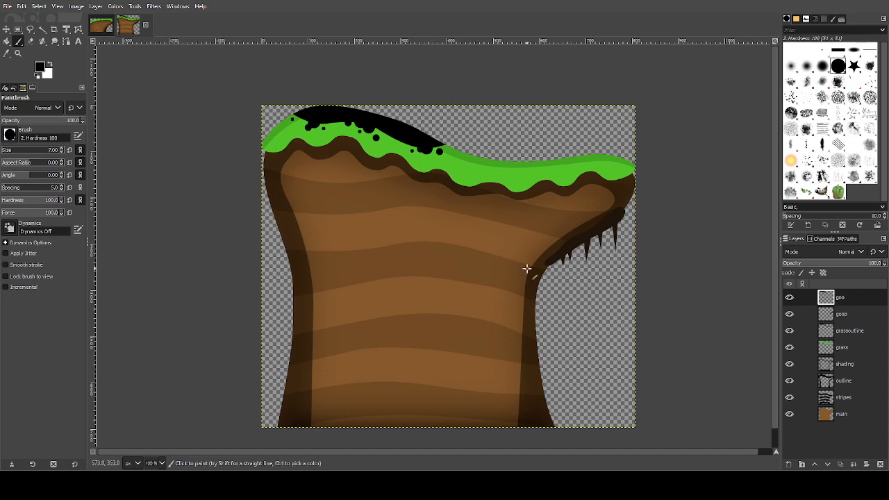
left_click_drag(555, 257, 570, 246)
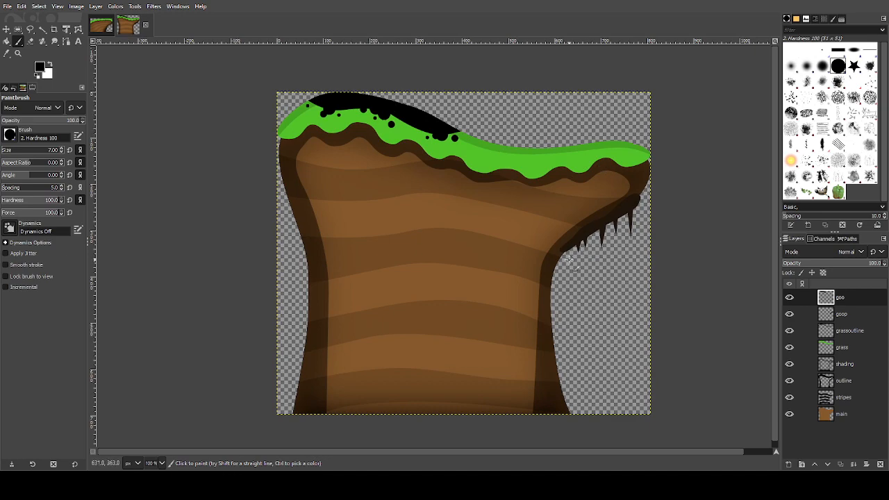
left_click_drag(555, 329, 560, 331)
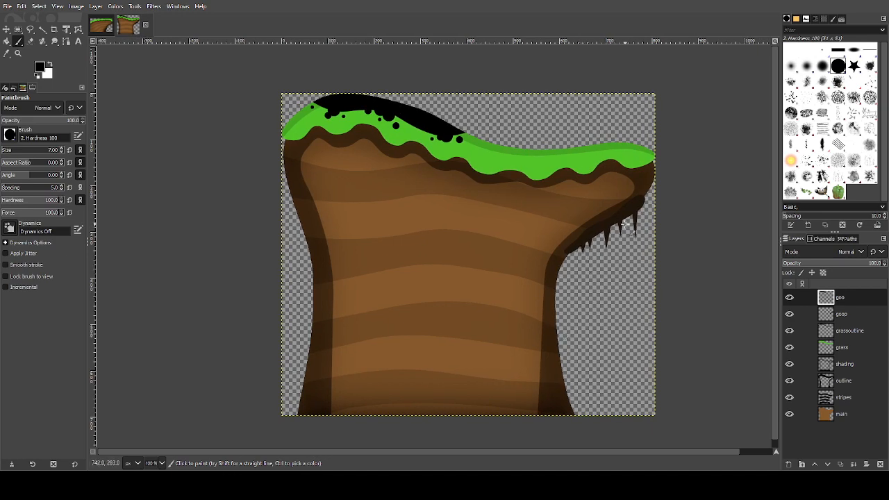
left_click_drag(585, 259, 591, 263)
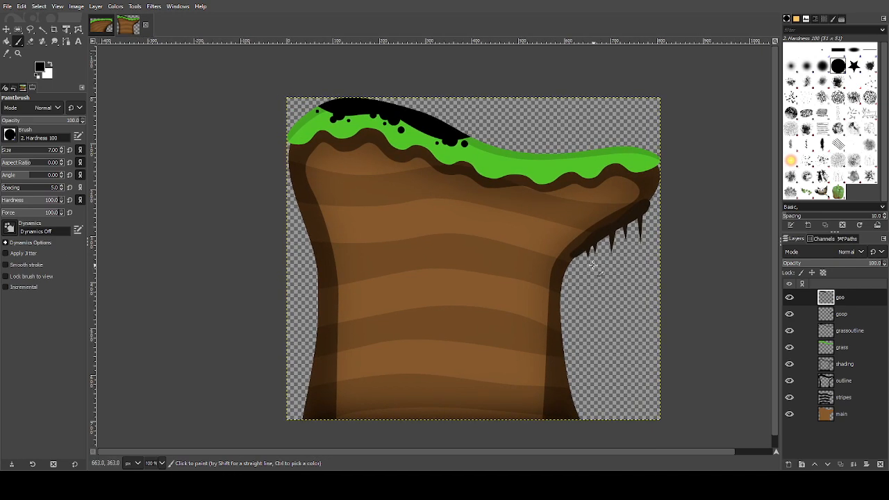
mouse_move(452, 249)
left_mouse_down()
mouse_move(433, 263)
mouse_move(450, 239)
left_mouse_up()
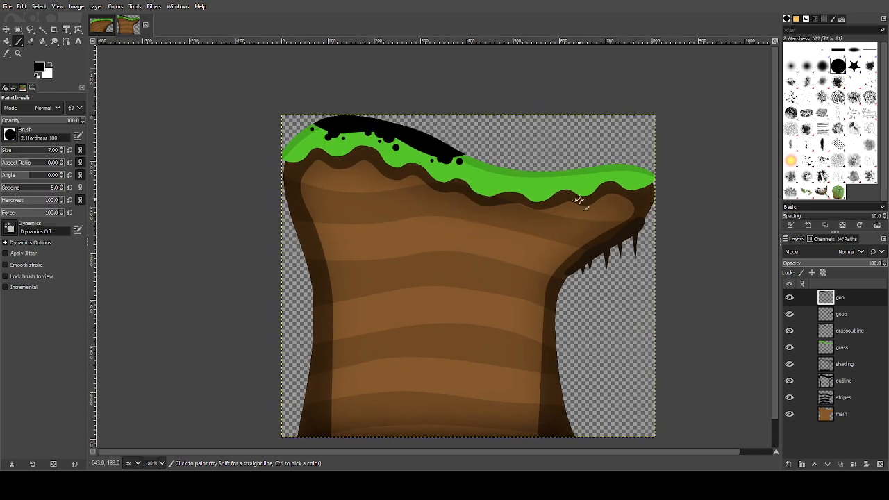